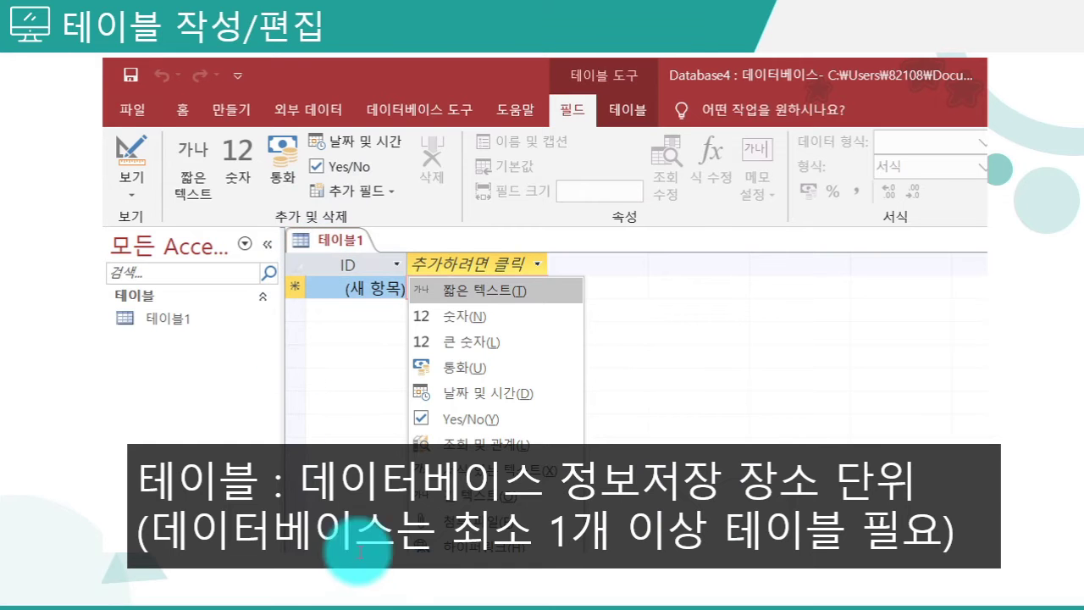
left_click_drag(396, 529, 148, 529)
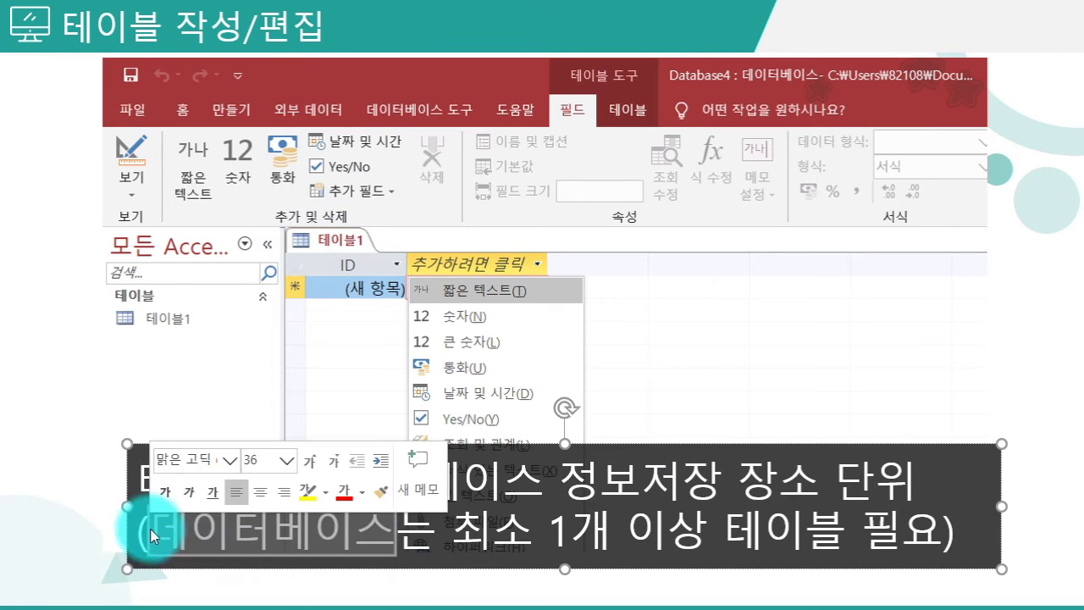
left_click(73, 374)
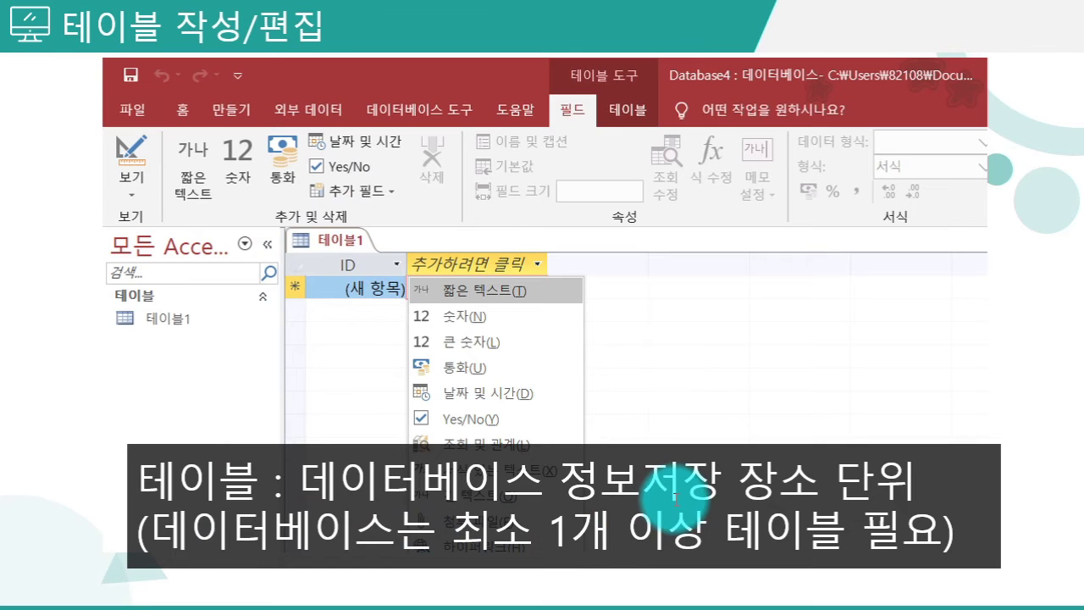
scroll(676, 499, "down", 1)
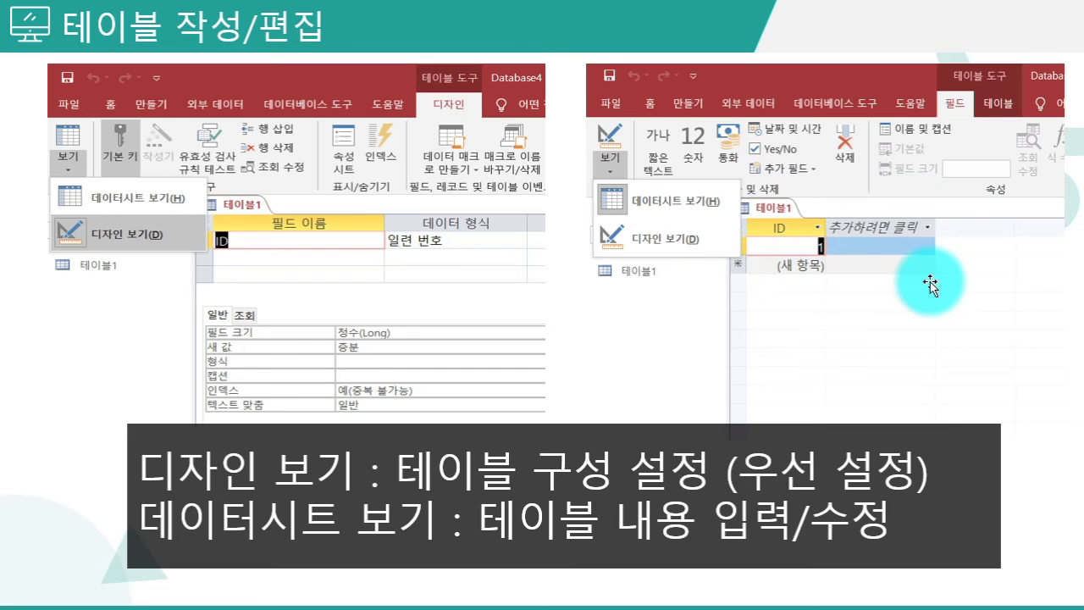
left_click_drag(464, 520, 889, 529)
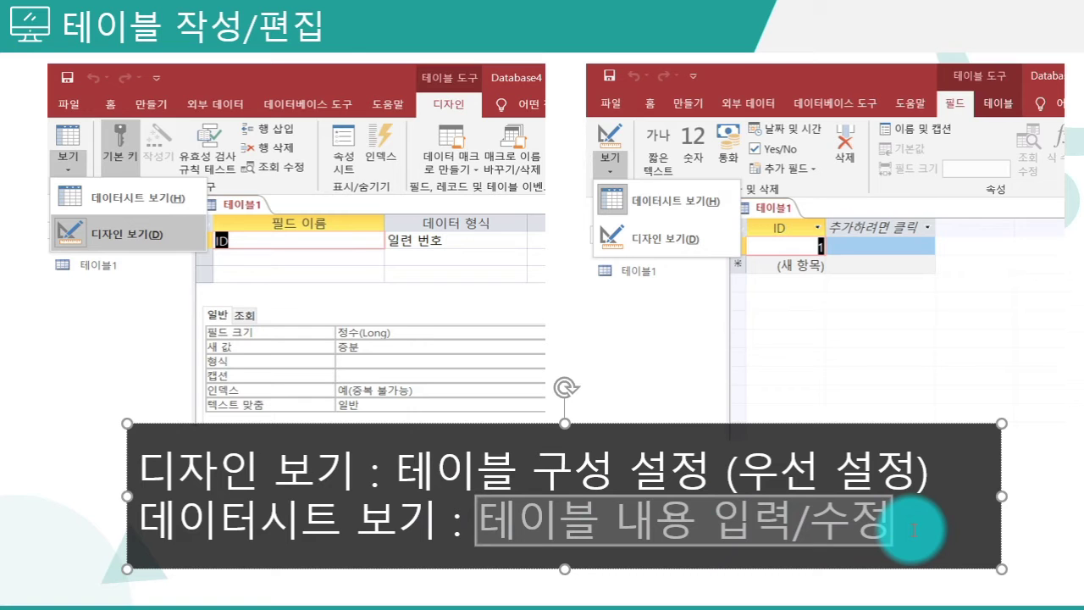
left_click_drag(755, 522, 803, 533)
left_click(813, 526)
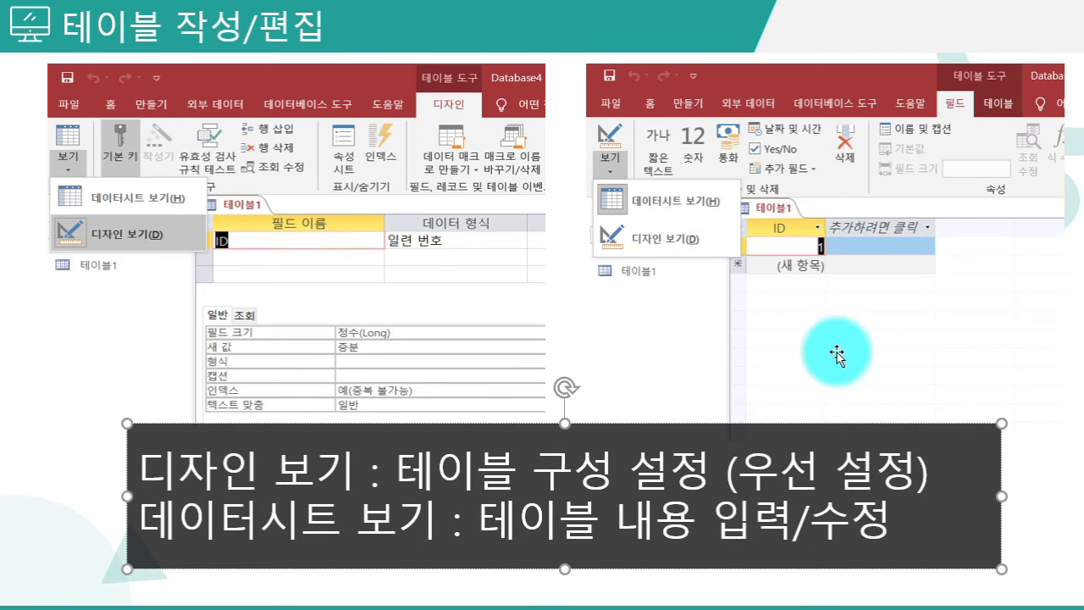
left_click(1073, 356)
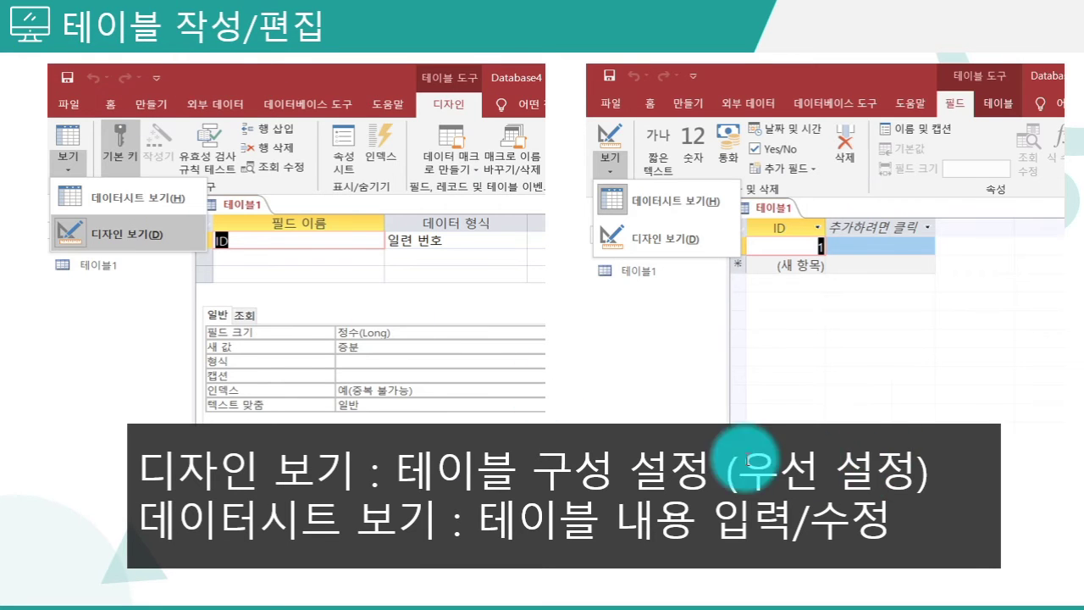
left_click_drag(733, 462, 851, 504)
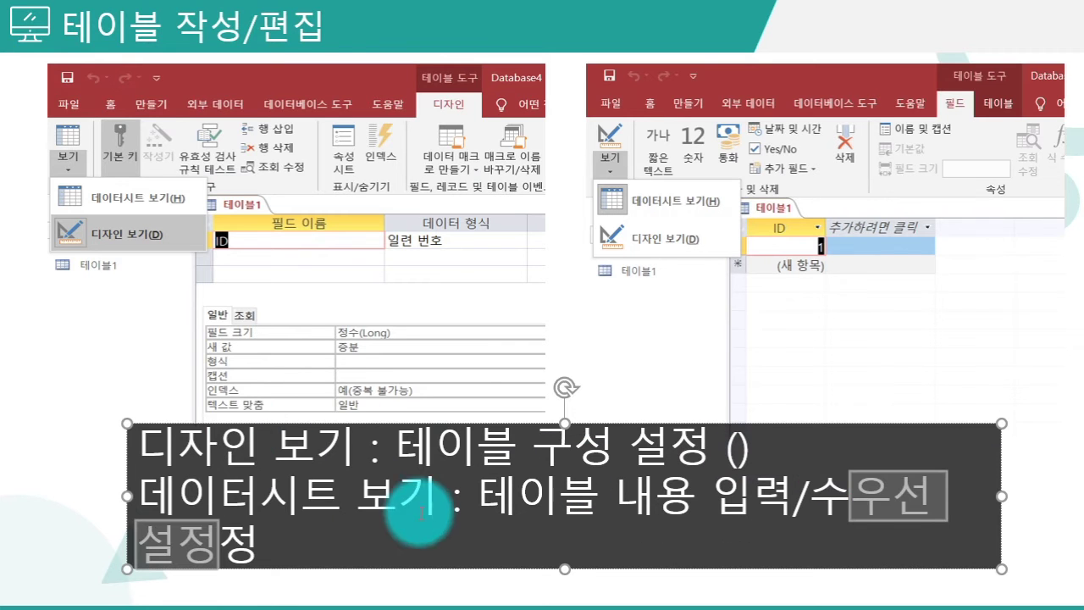
key("ctrl+z")
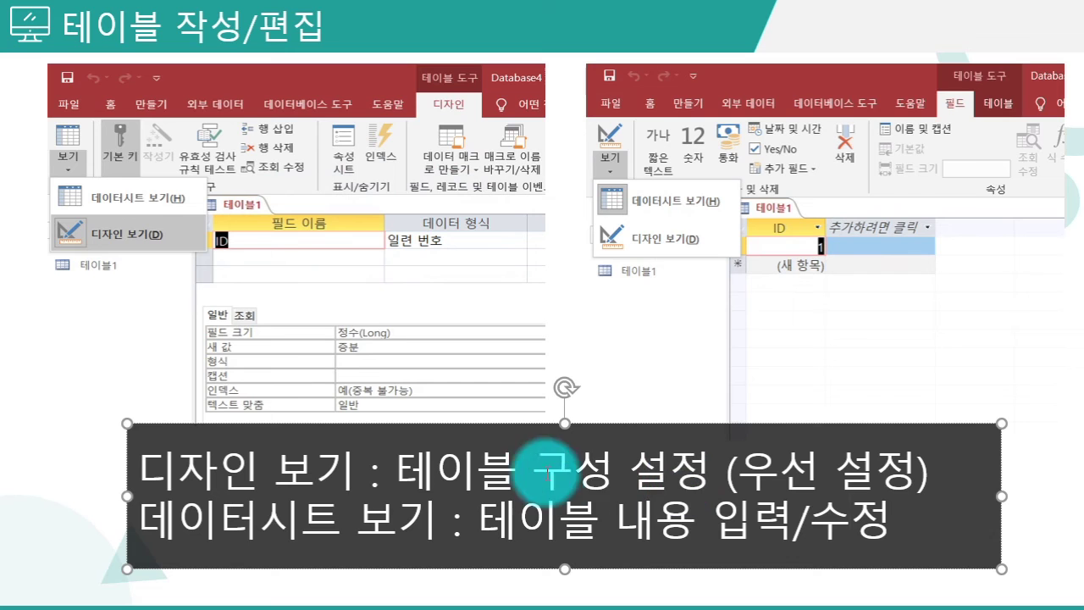
left_click_drag(533, 480, 711, 480)
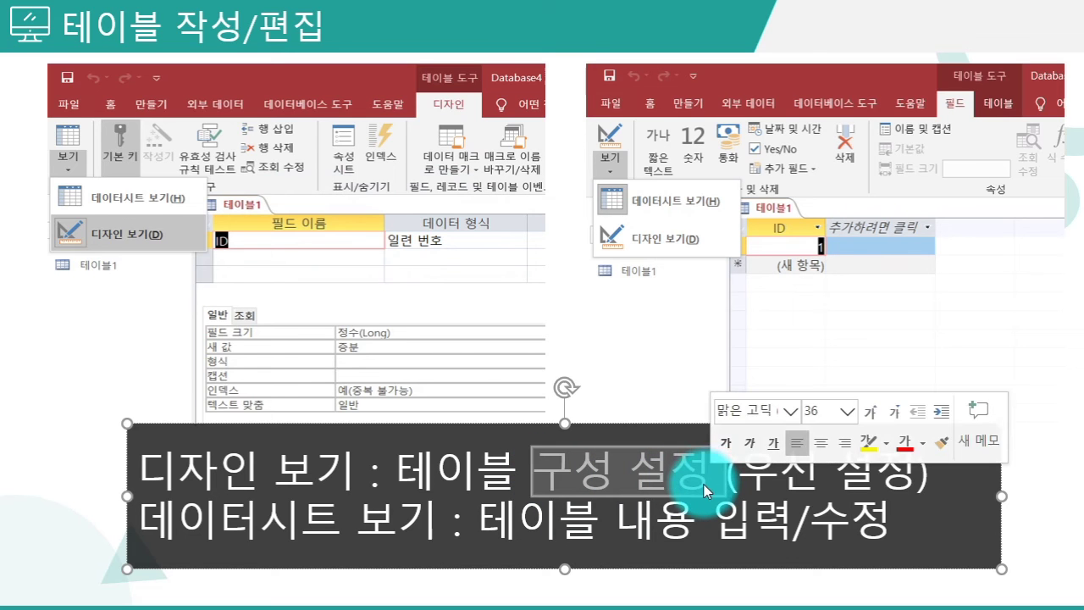
left_click(704, 484)
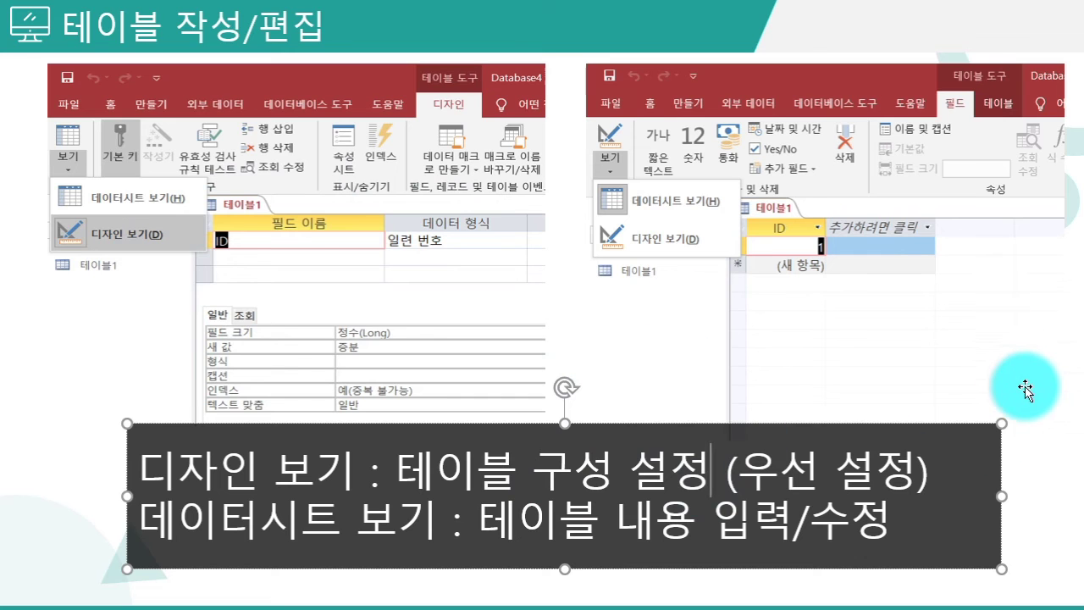
left_click(1058, 387)
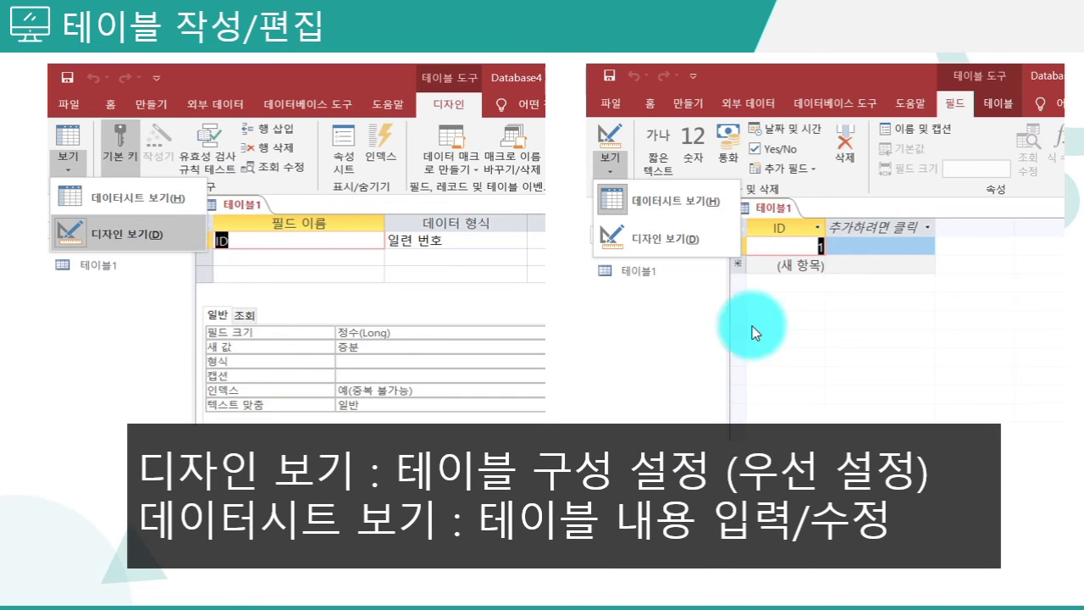
left_click(1060, 539)
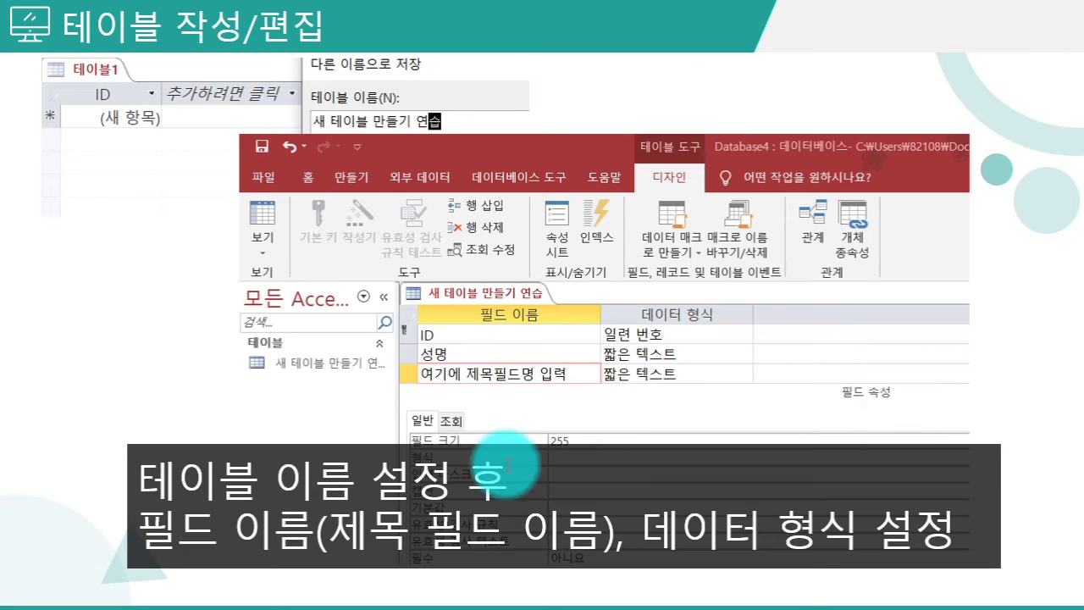
left_click(555, 292)
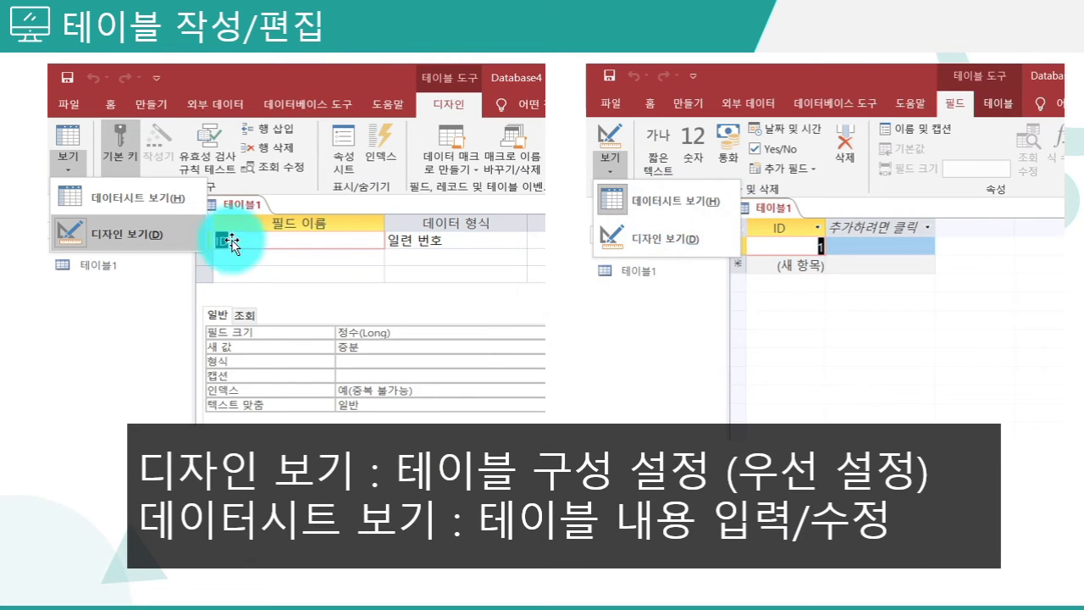
left_click(185, 227)
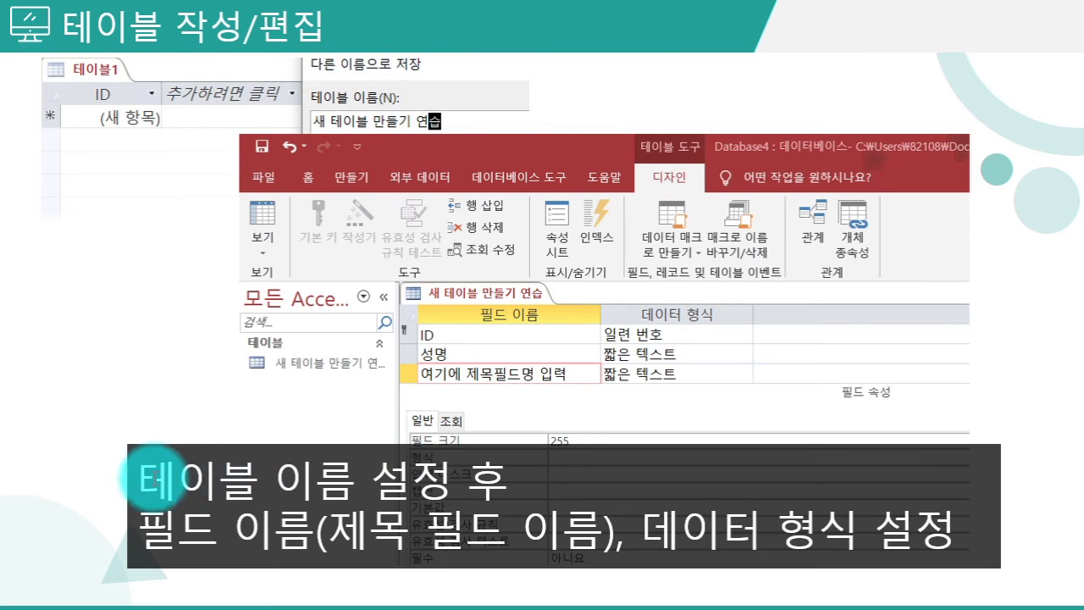
left_click(138, 488)
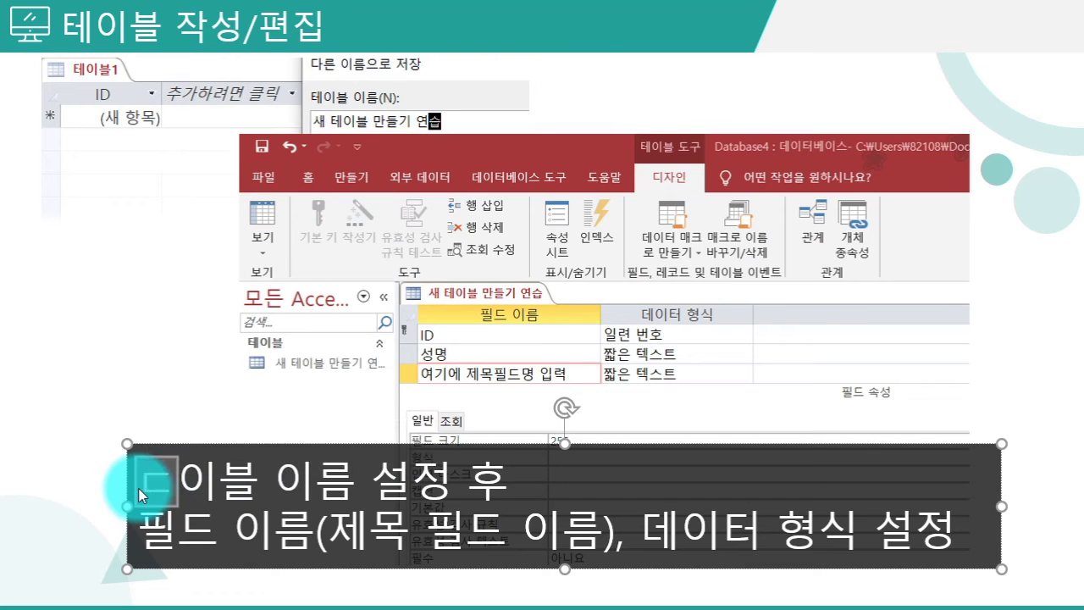
left_click(70, 449)
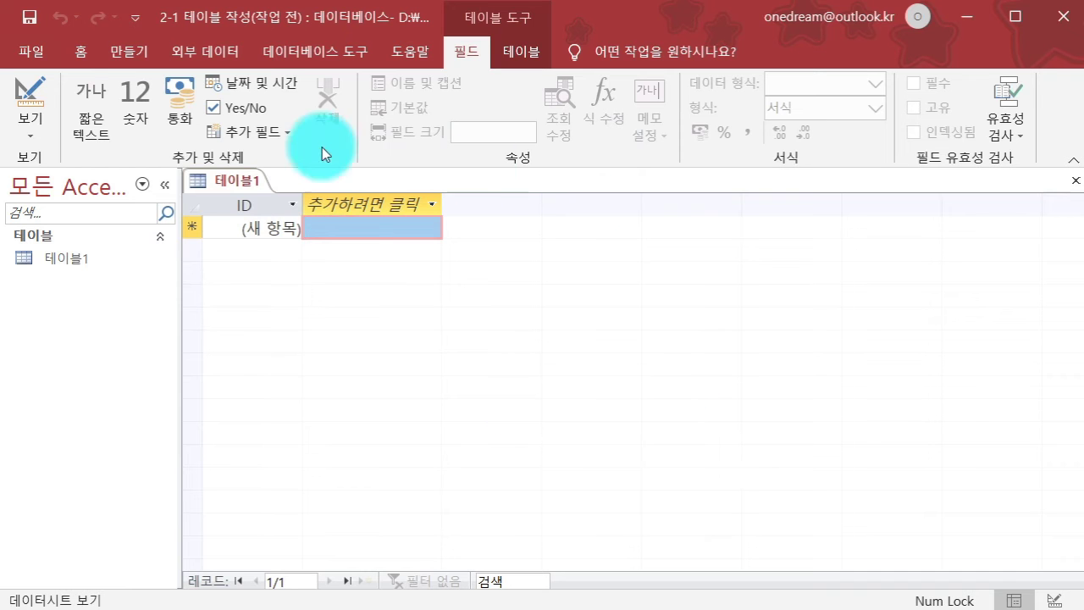
left_click(31, 51)
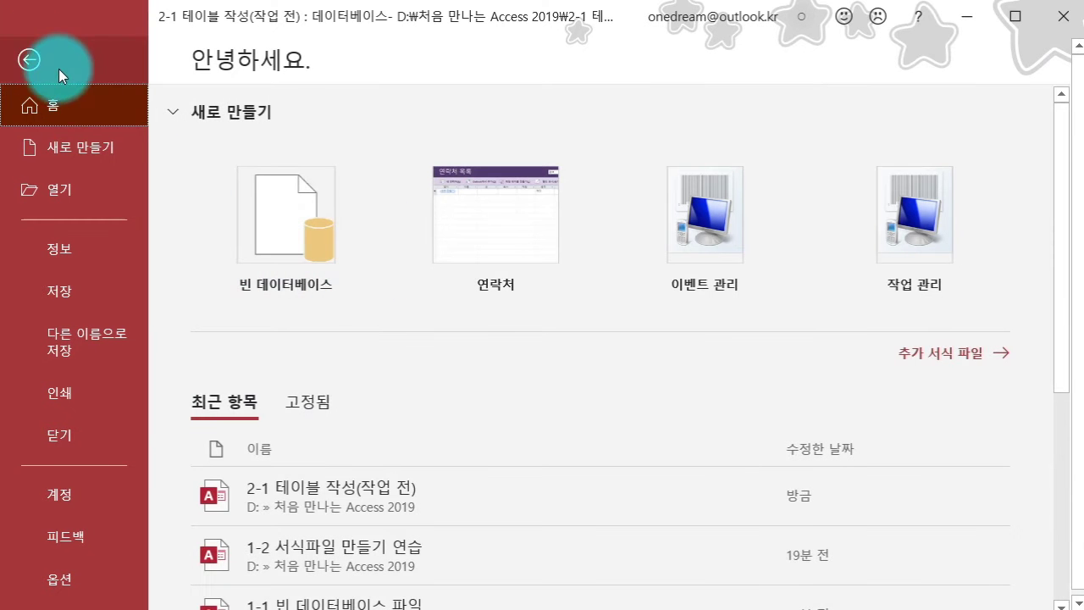
left_click(30, 59)
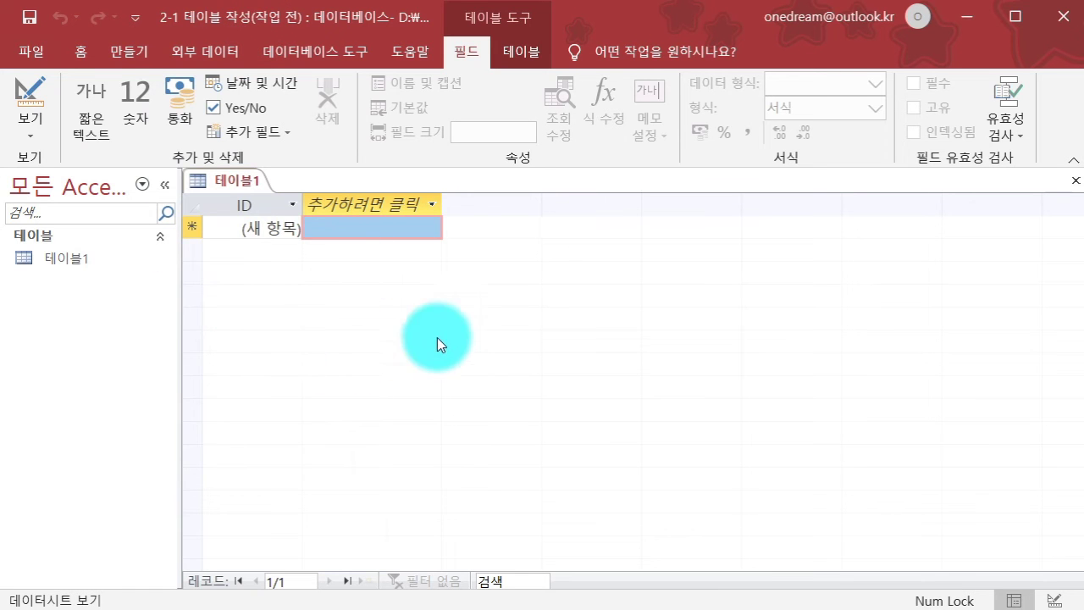
Step: Close the open unsaved table and create a new blank table in the database
right_click(227, 186)
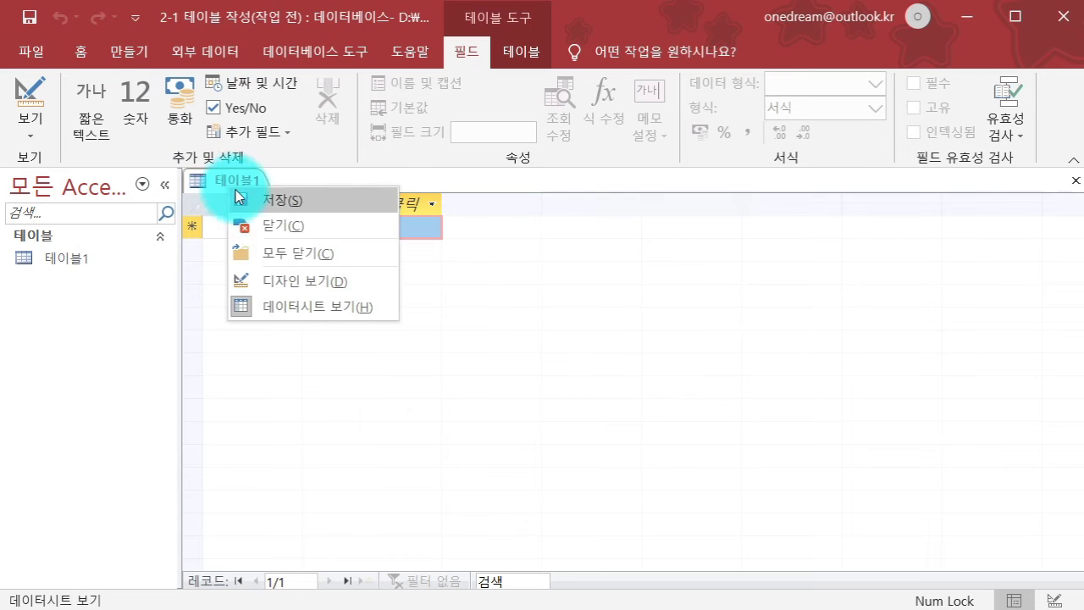
left_click(282, 258)
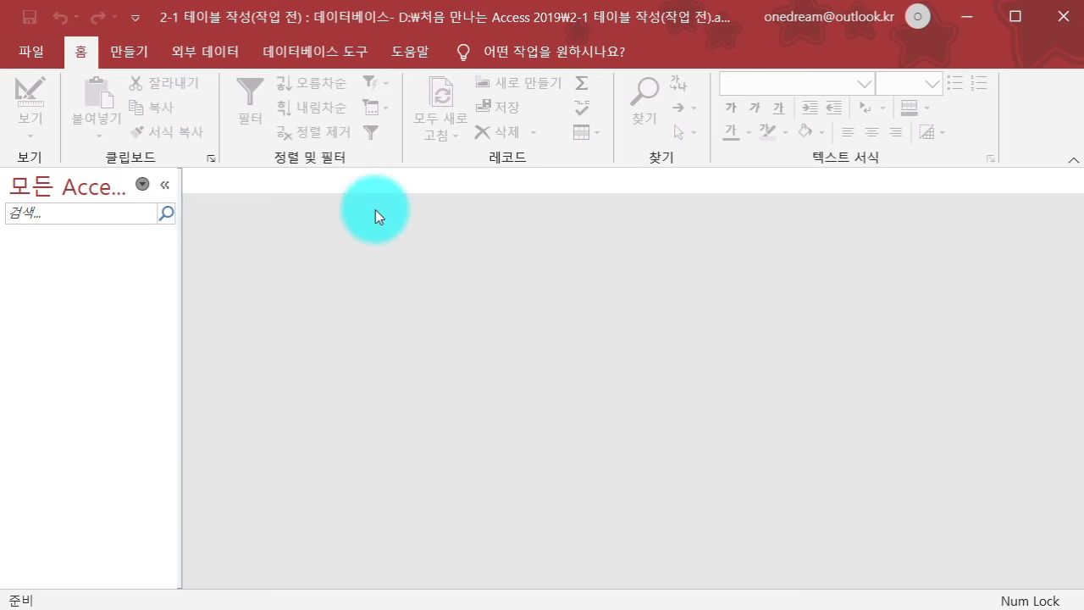
left_click(112, 64)
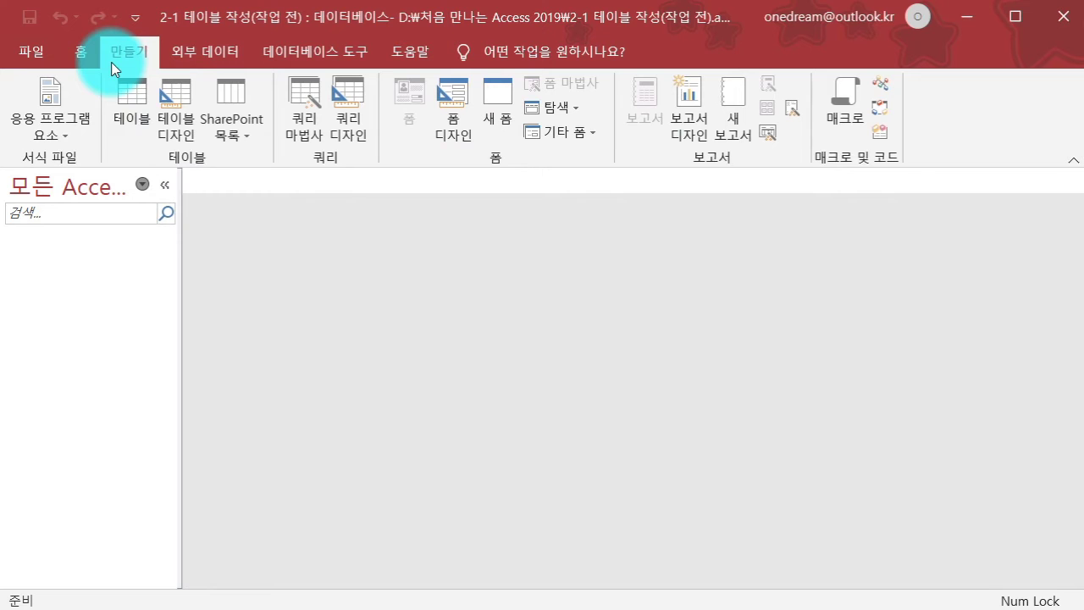
left_click(126, 114)
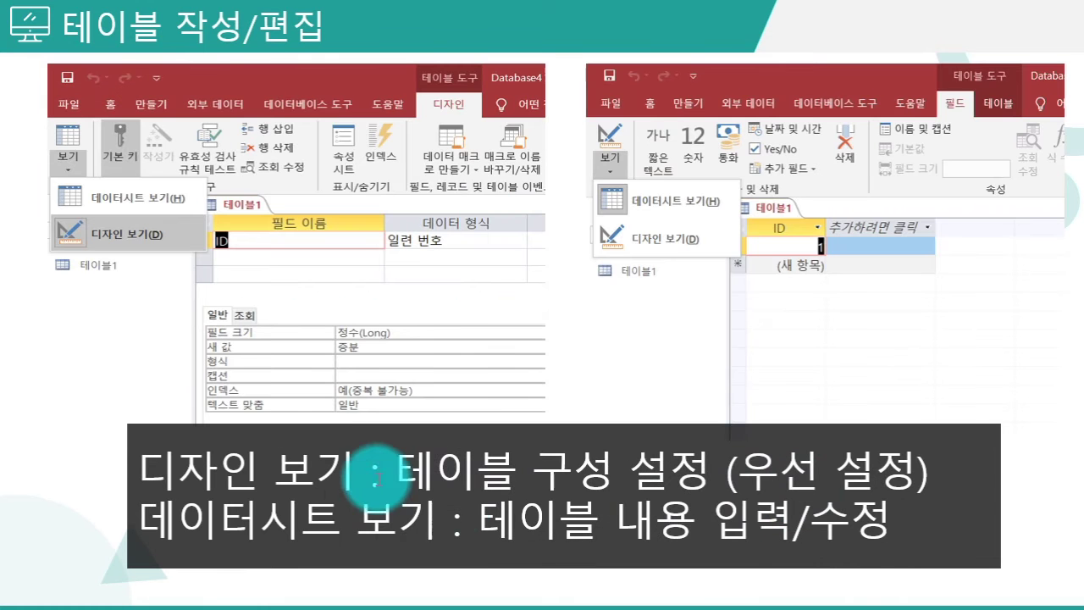
left_click_drag(359, 470, 140, 472)
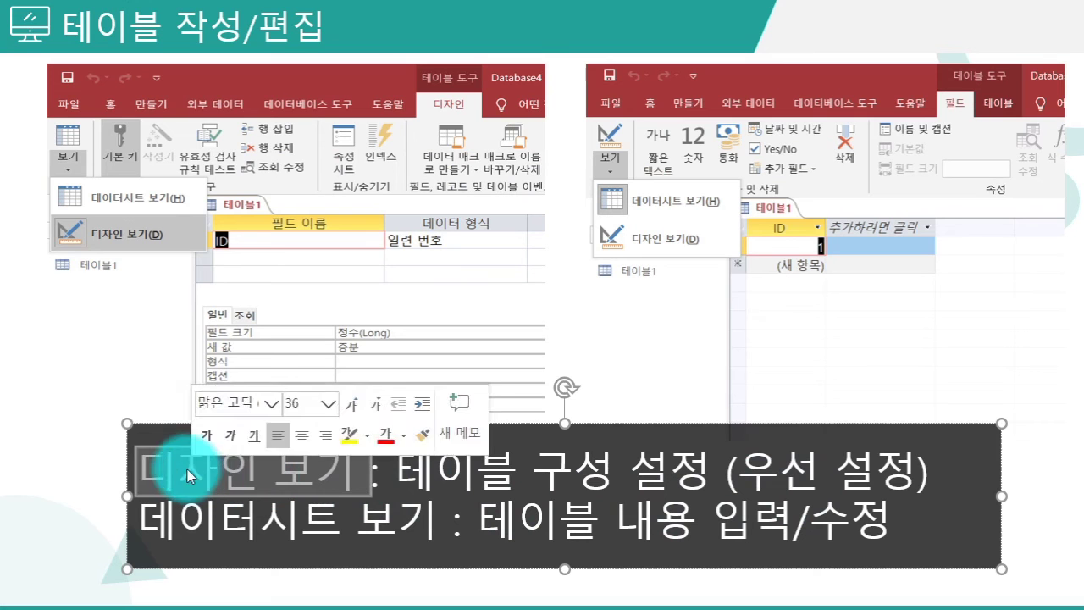
left_click(73, 436)
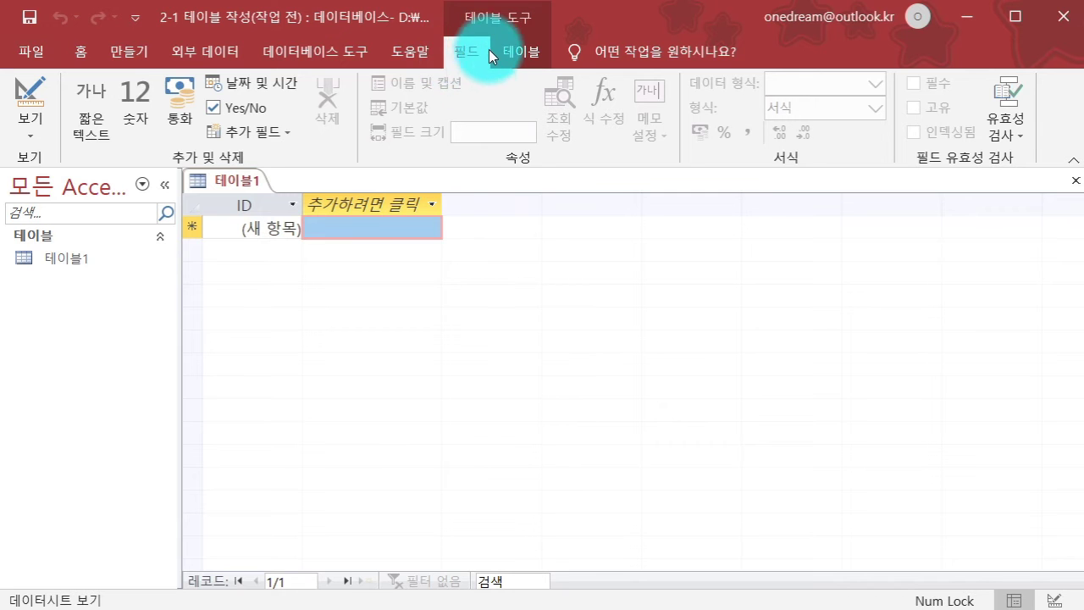
Step: Switch the new table to Design View, saving it under the name 테이블1
left_click(29, 128)
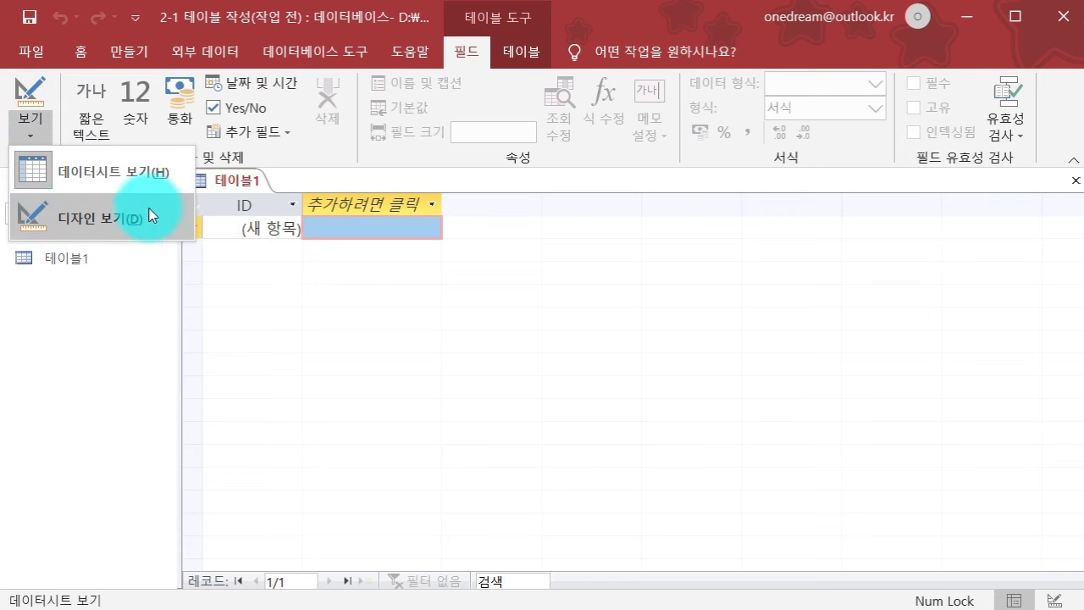
left_click(71, 206)
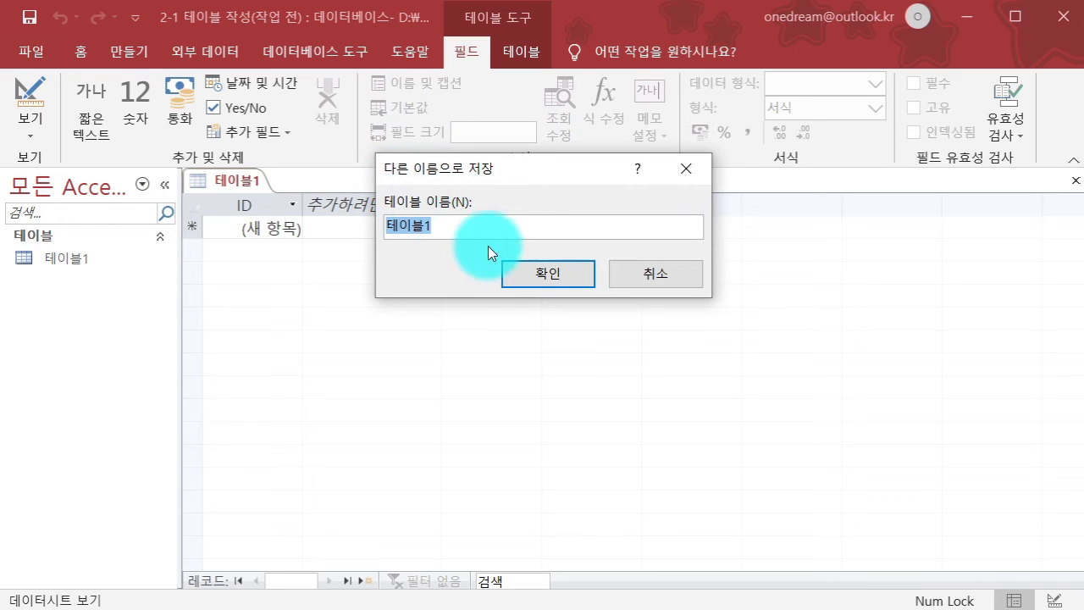
left_click(562, 278)
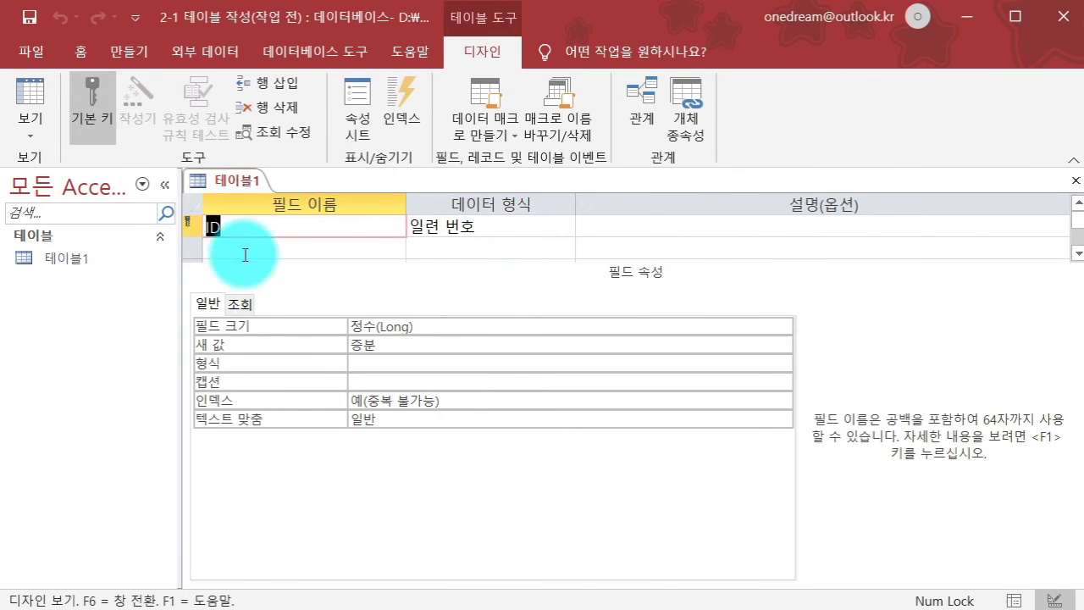
Step: Close the table 테이블1 and reopen it in Datasheet View
right_click(225, 181)
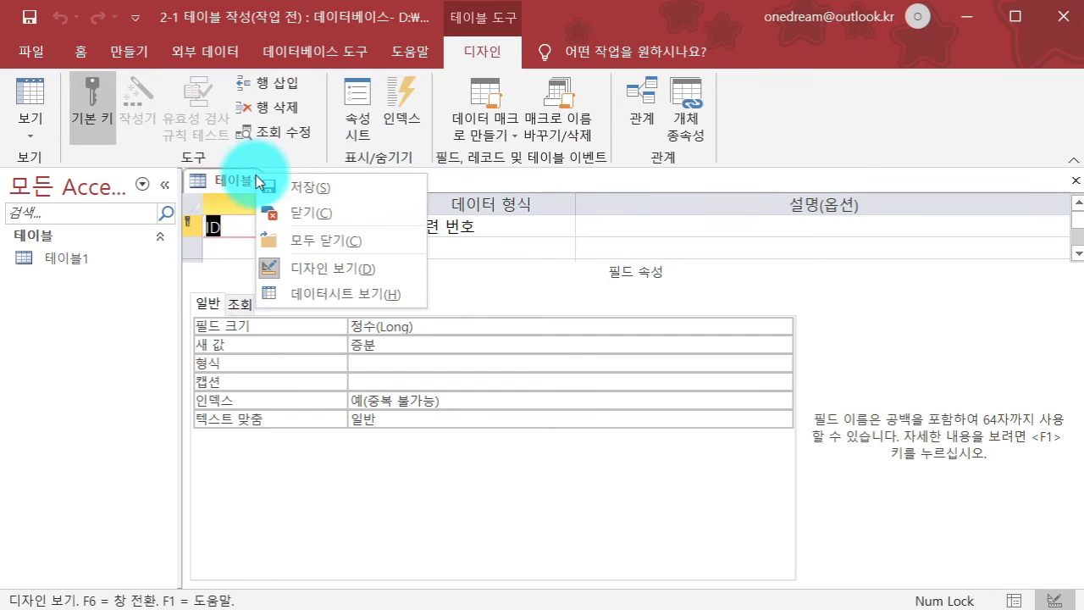
left_click(294, 235)
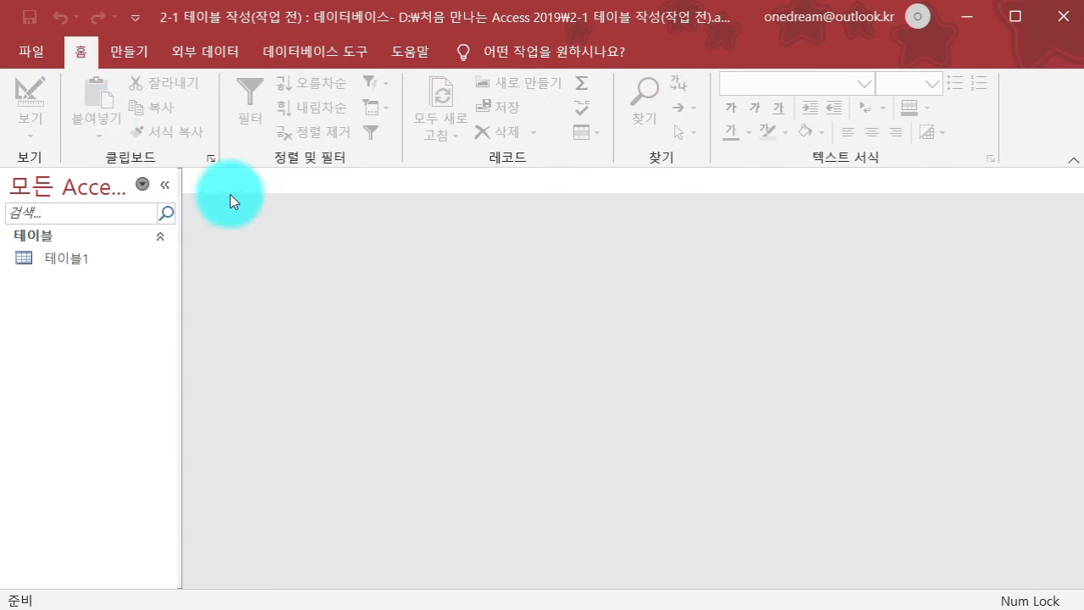
right_click(88, 262)
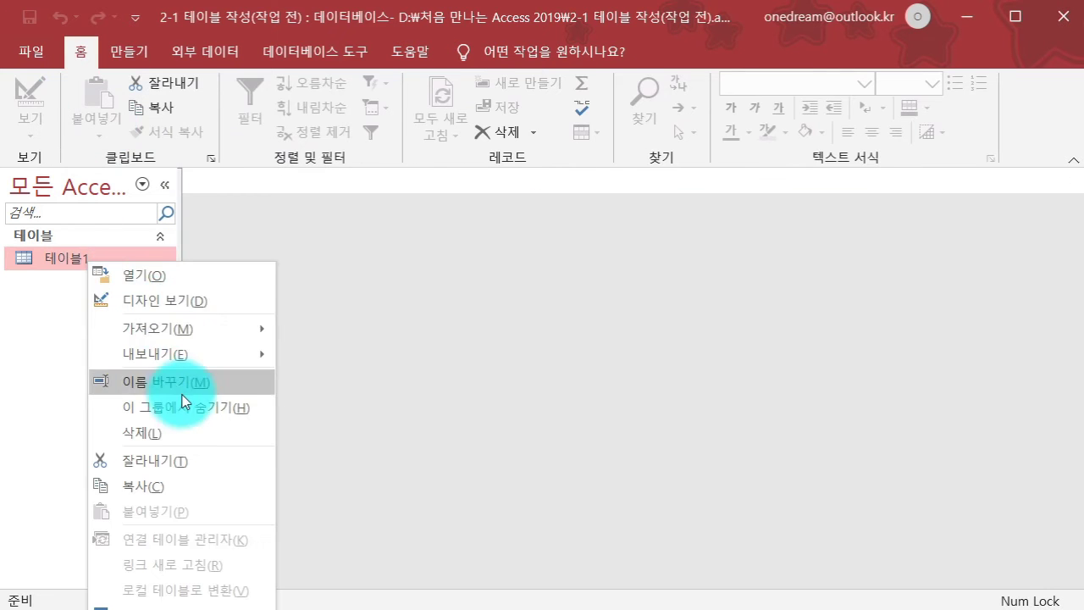
left_click(491, 432)
left_click(136, 57)
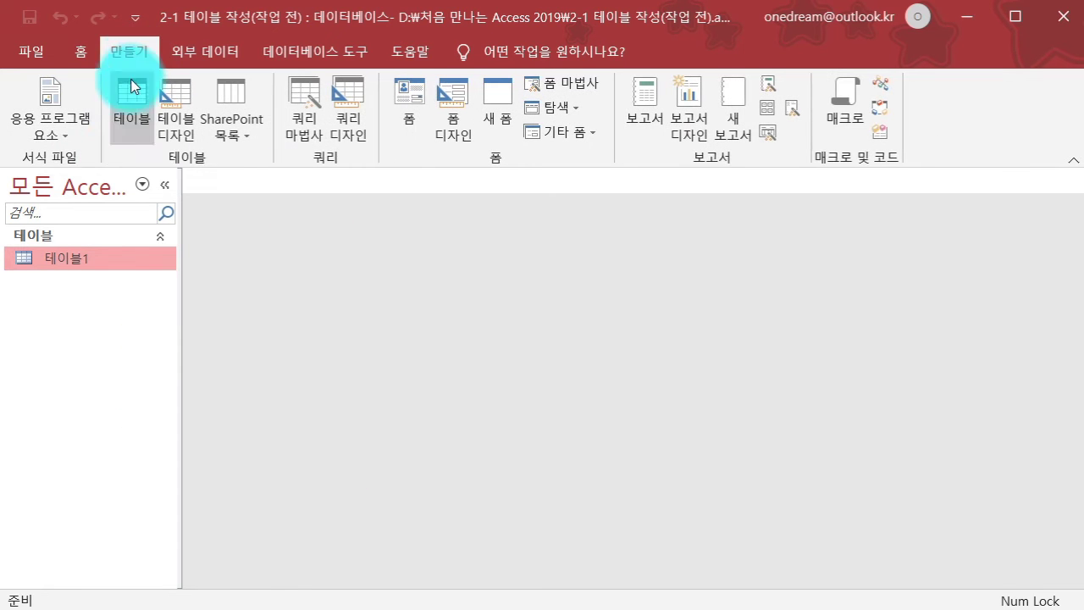
double_click(98, 264)
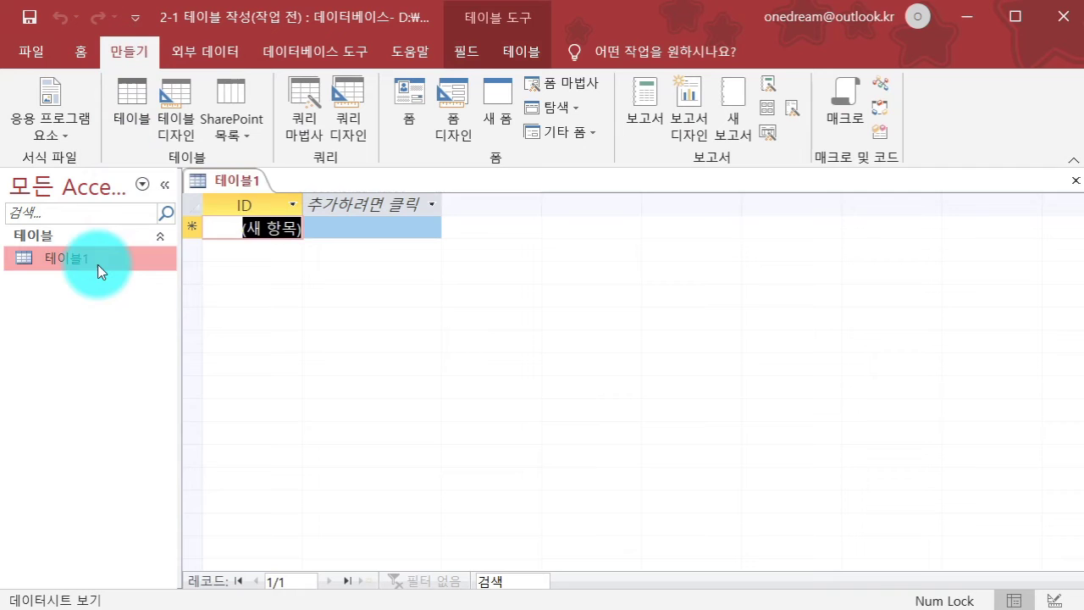
Step: Switch the table 테이블1 to Design View and return it to Datasheet View
right_click(233, 180)
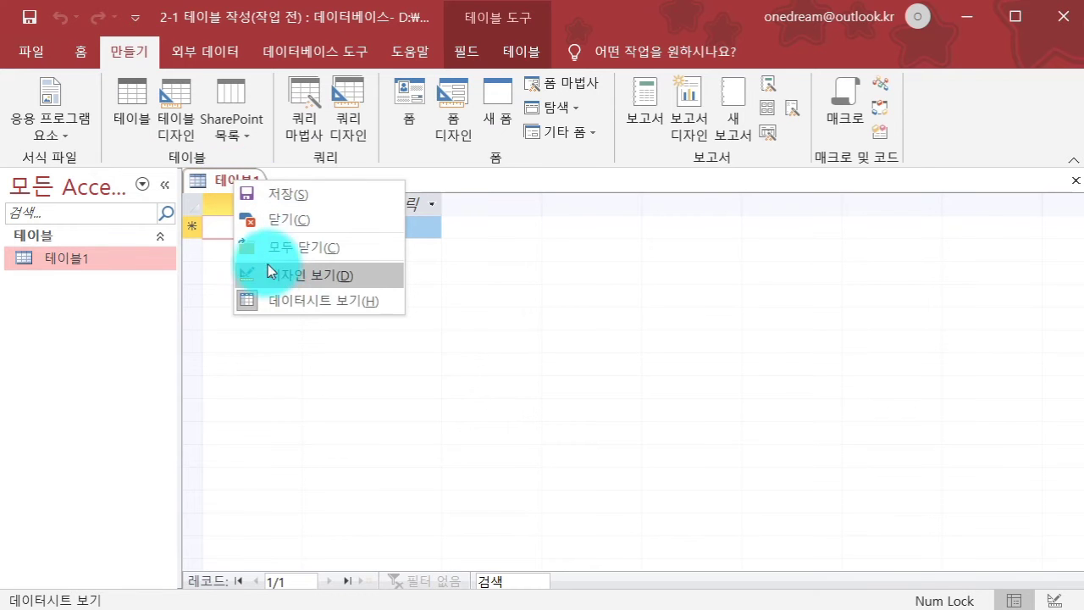
left_click(318, 287)
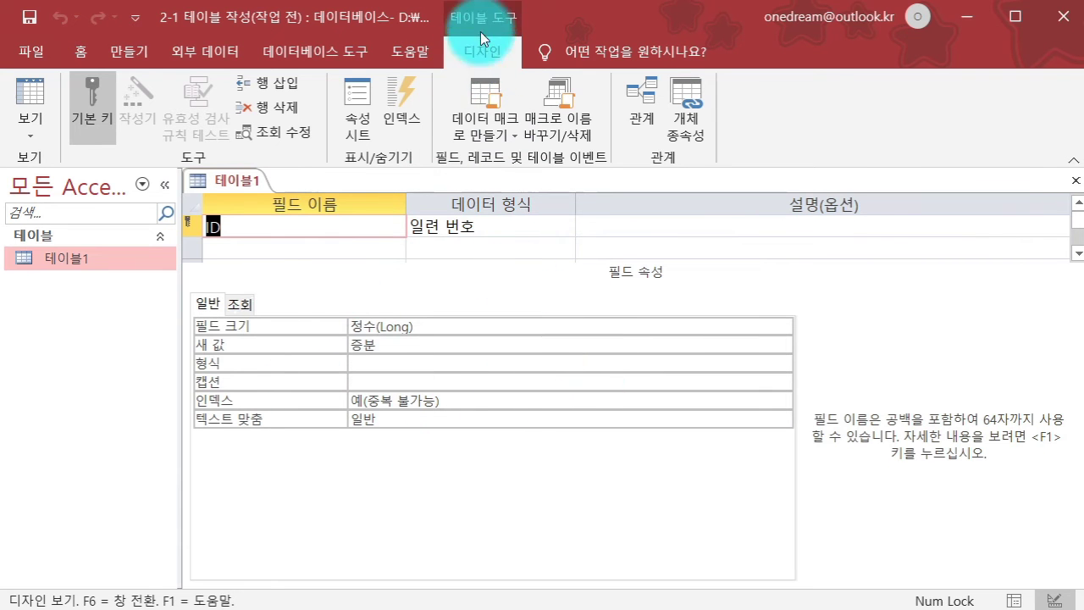
left_click(30, 129)
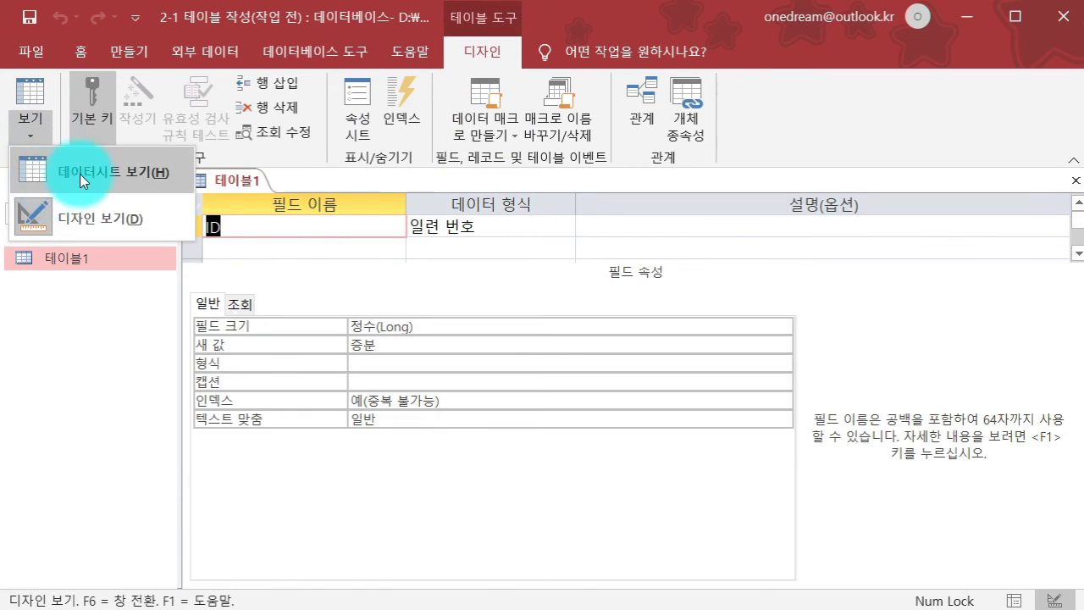
left_click(67, 177)
Step: Show 테이블1 in Design View once more, and bring it back to Datasheet View with the empty add-field column selected
left_click(44, 127)
left_click(58, 216)
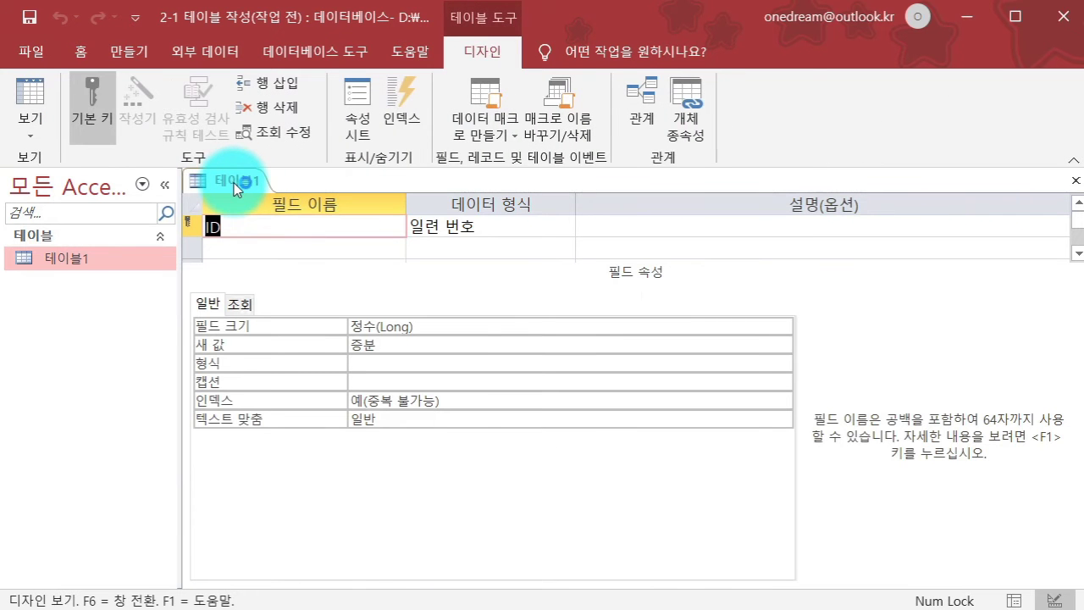
right_click(234, 183)
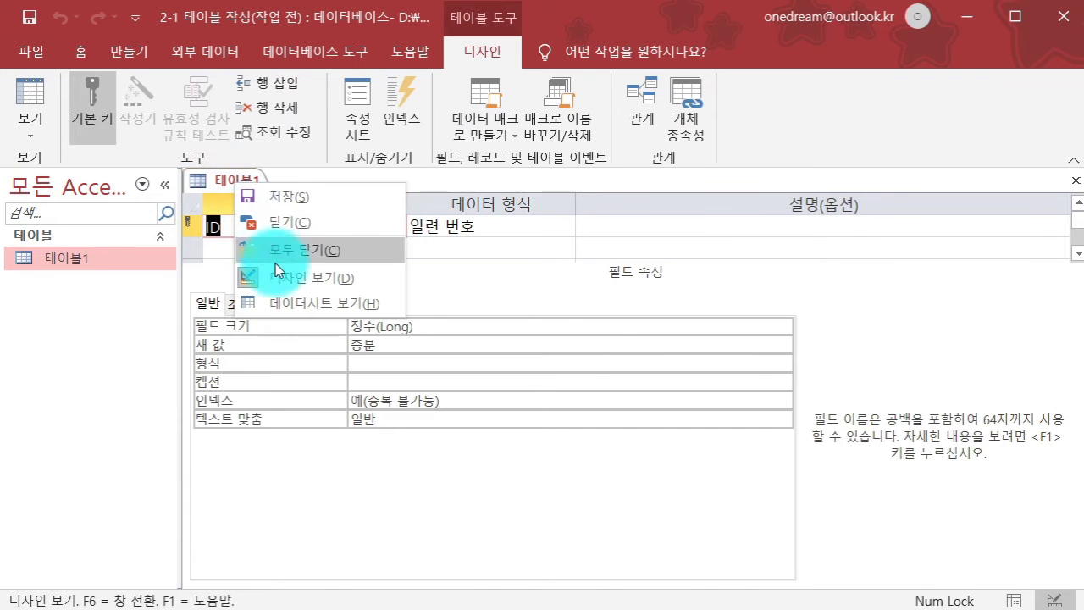
left_click(282, 301)
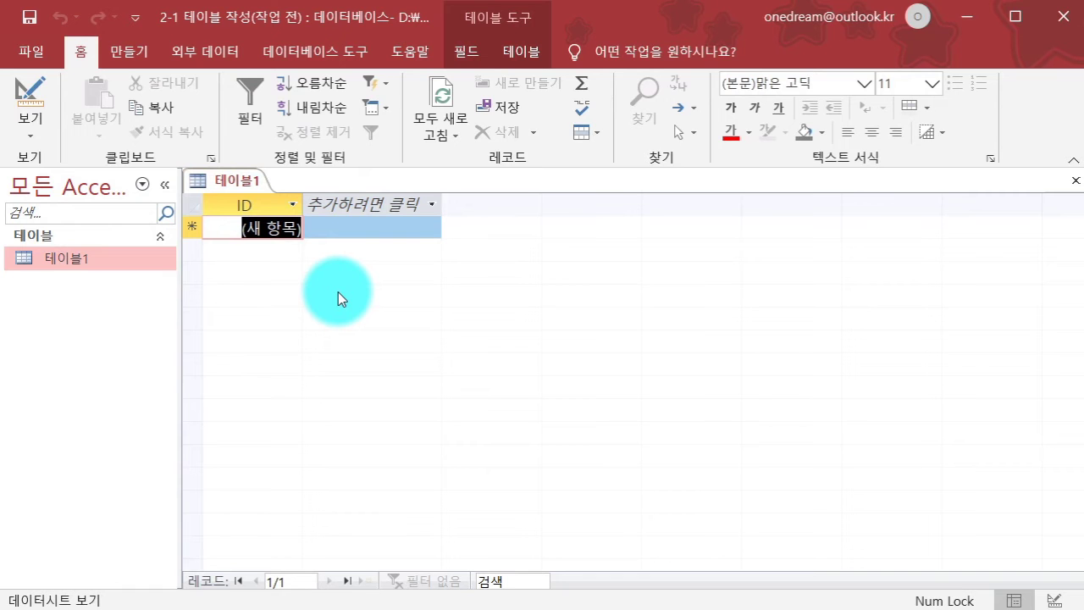
key("Tab")
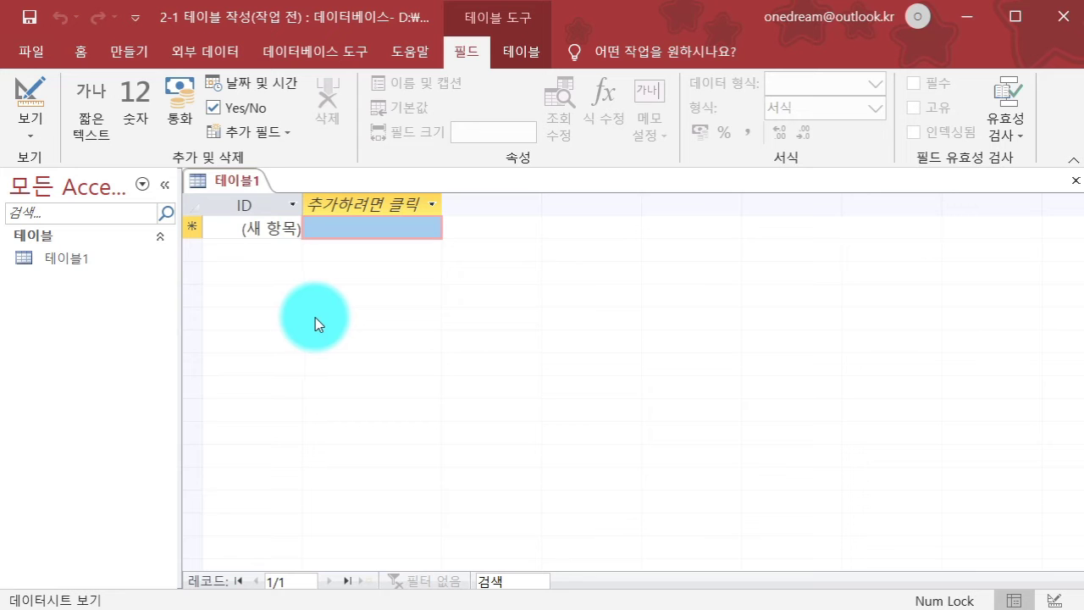
Step: Switch the table to Design View, saving it under the name 새 테이블 만들기 연습
right_click(228, 183)
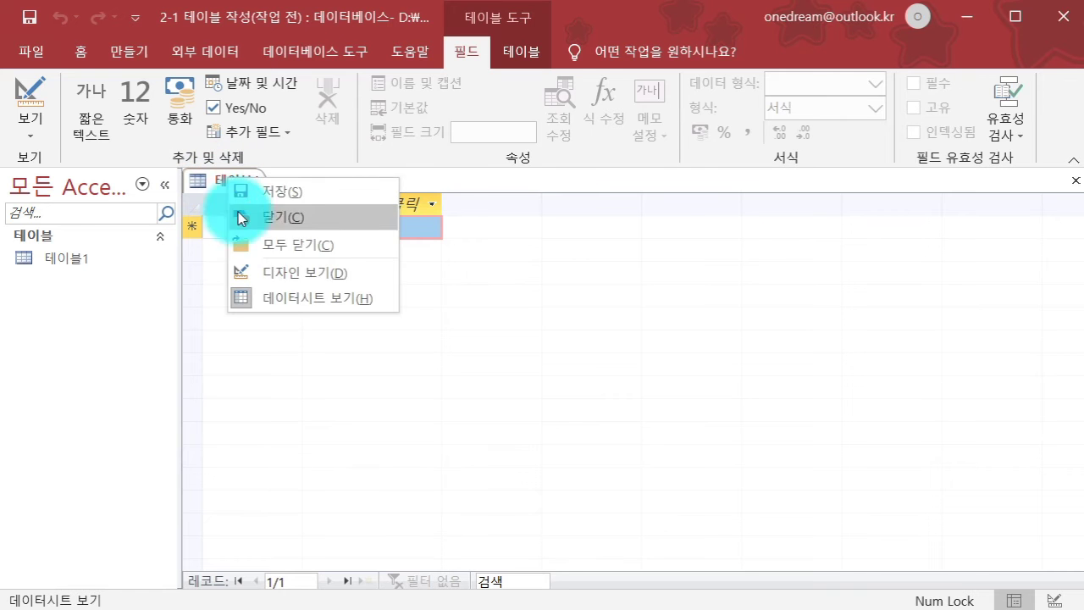
left_click(300, 273)
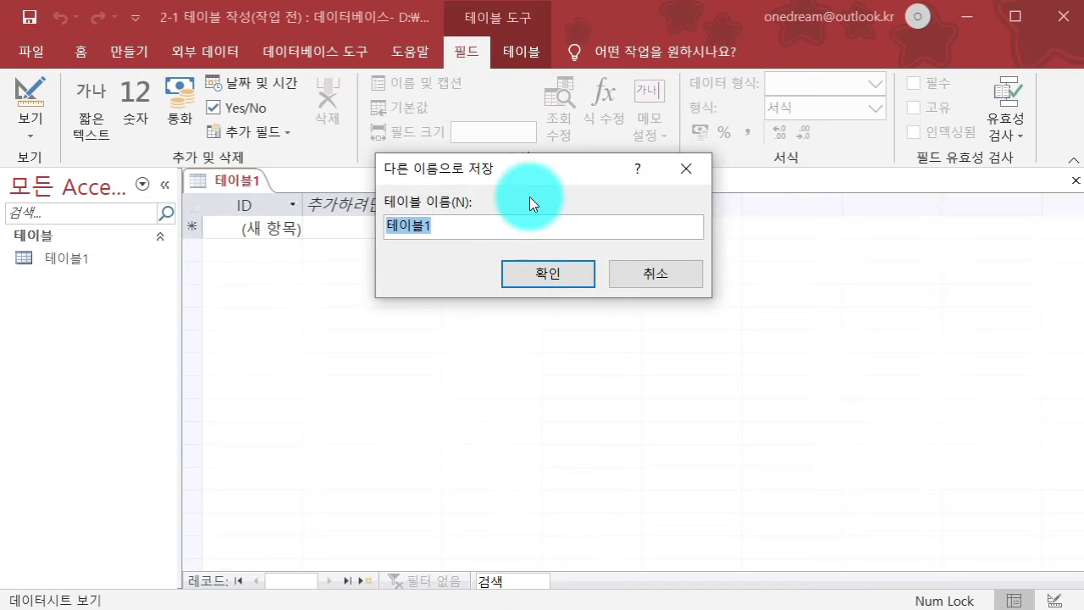
key("BackSpace")
type("t")
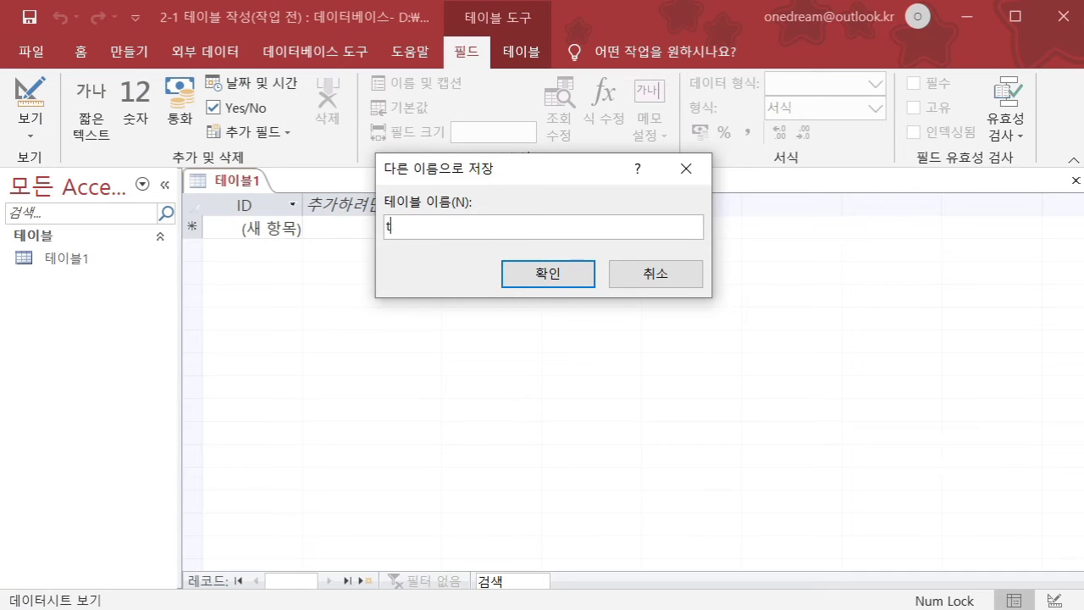
type("o xpdlqmf aksemfrl dustmq")
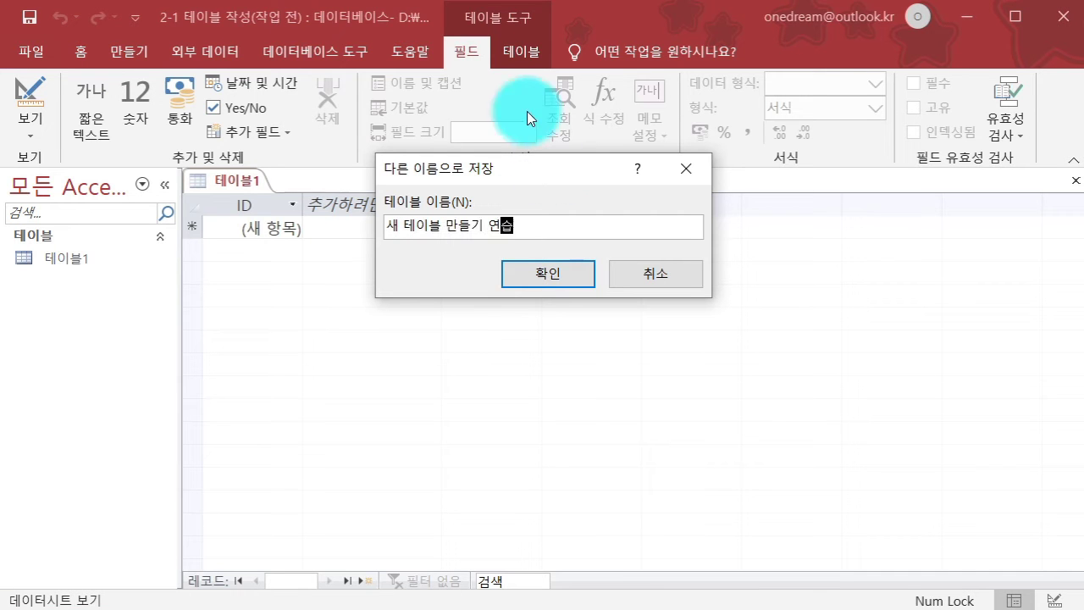
left_click(520, 272)
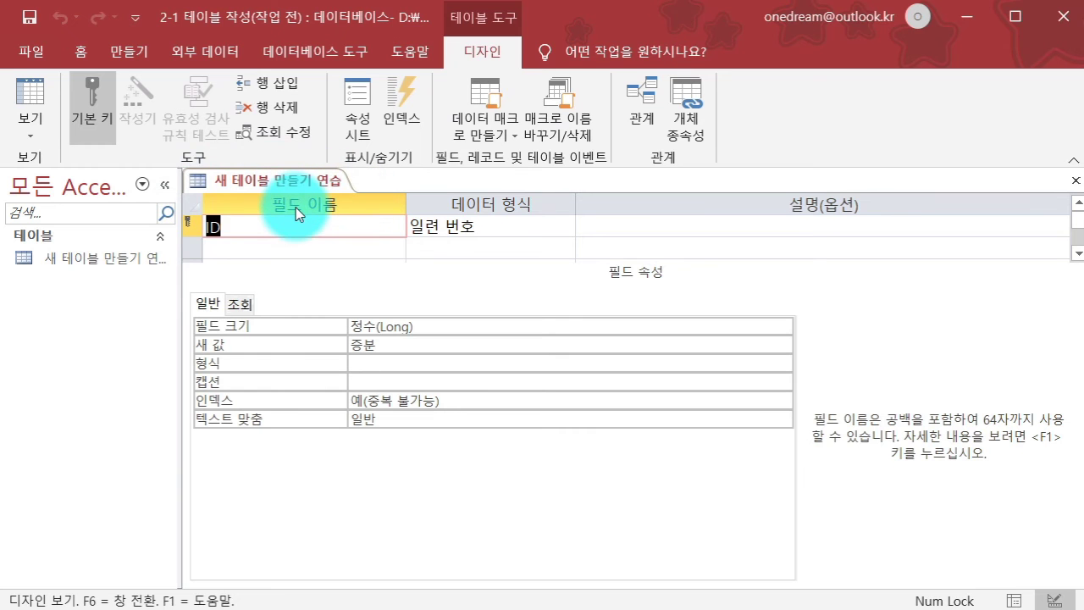
Step: Rename the ID field to 이름 and save the table while switching to Datasheet View
left_click(241, 226)
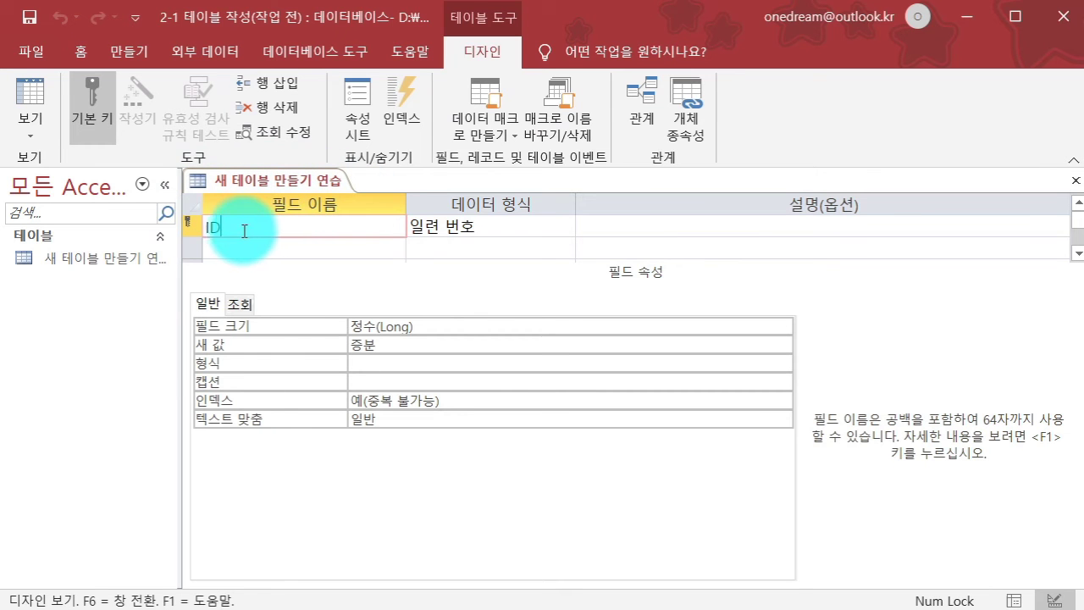
left_click_drag(198, 225, 230, 225)
type("이름")
key("Tab")
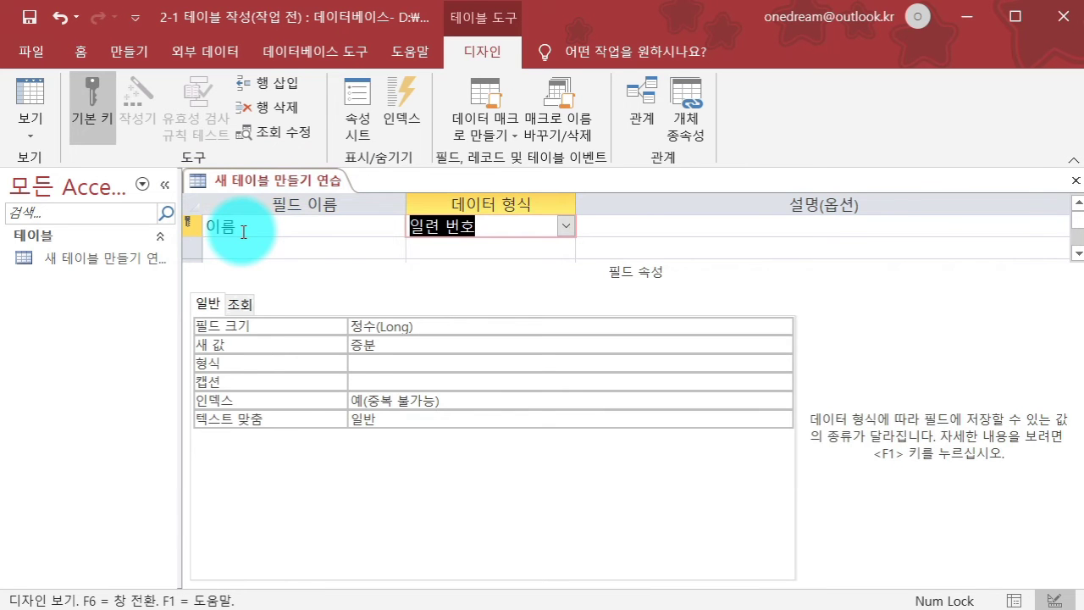
right_click(234, 180)
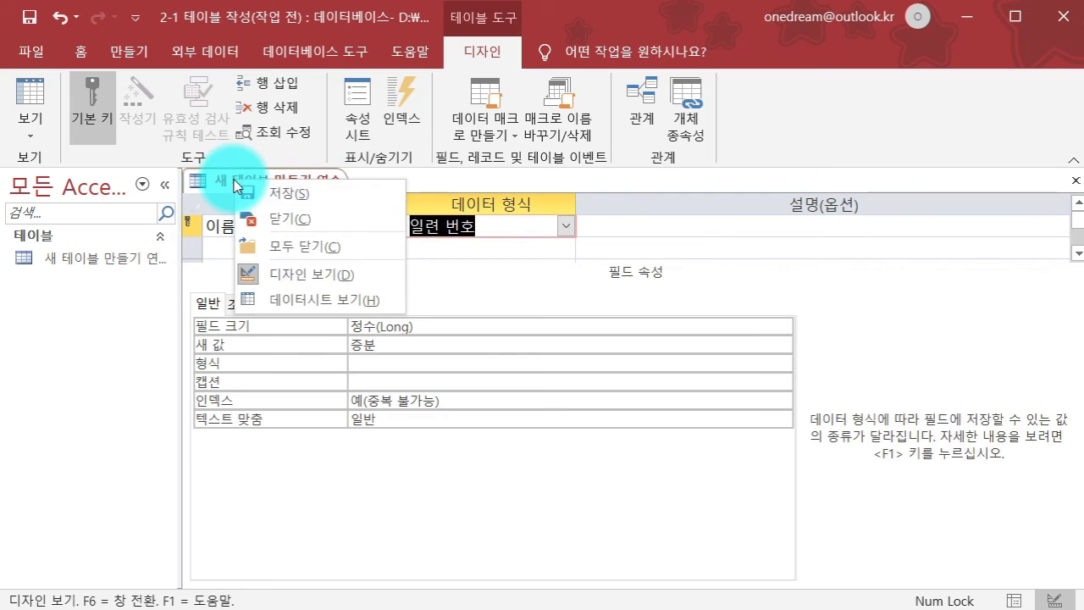
left_click(280, 297)
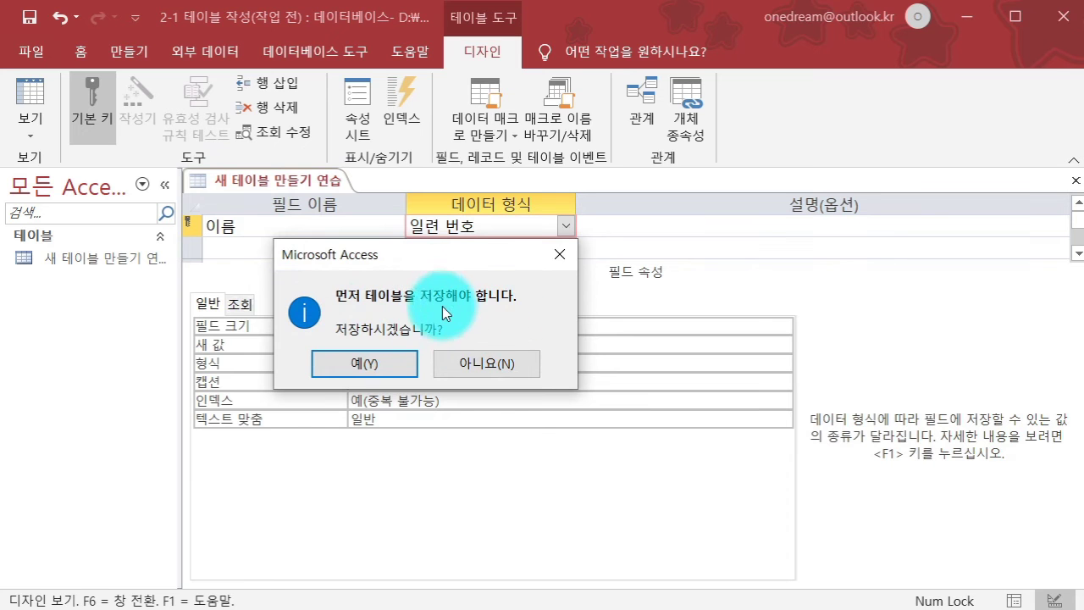
left_click(349, 362)
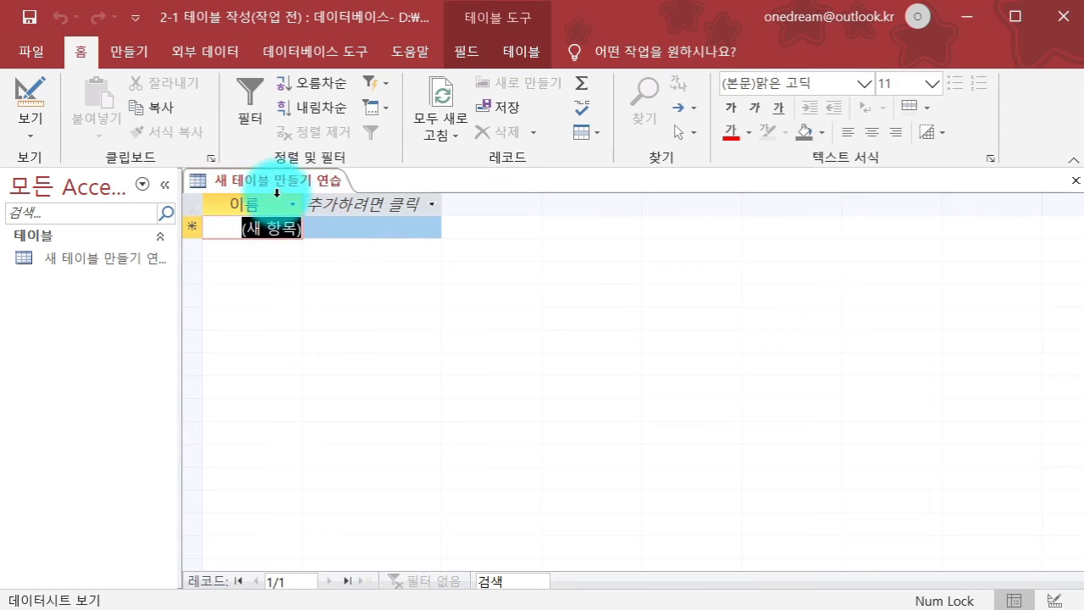
Step: Return to Design View and examine the data types available for the 이름 field
right_click(283, 179)
left_click(322, 273)
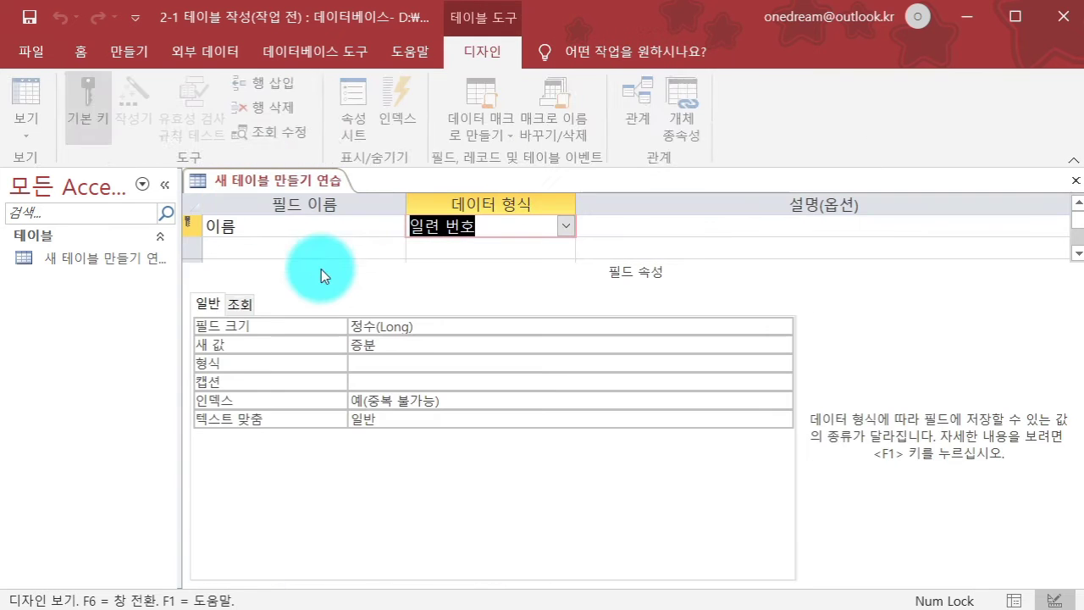
left_click(275, 227)
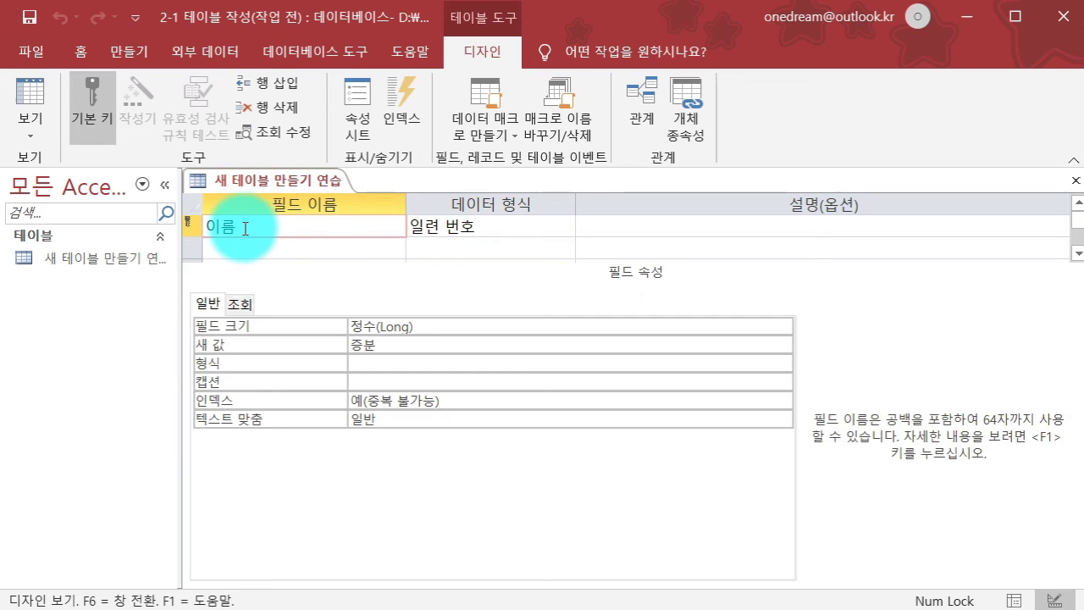
left_click(488, 228)
left_click(569, 225)
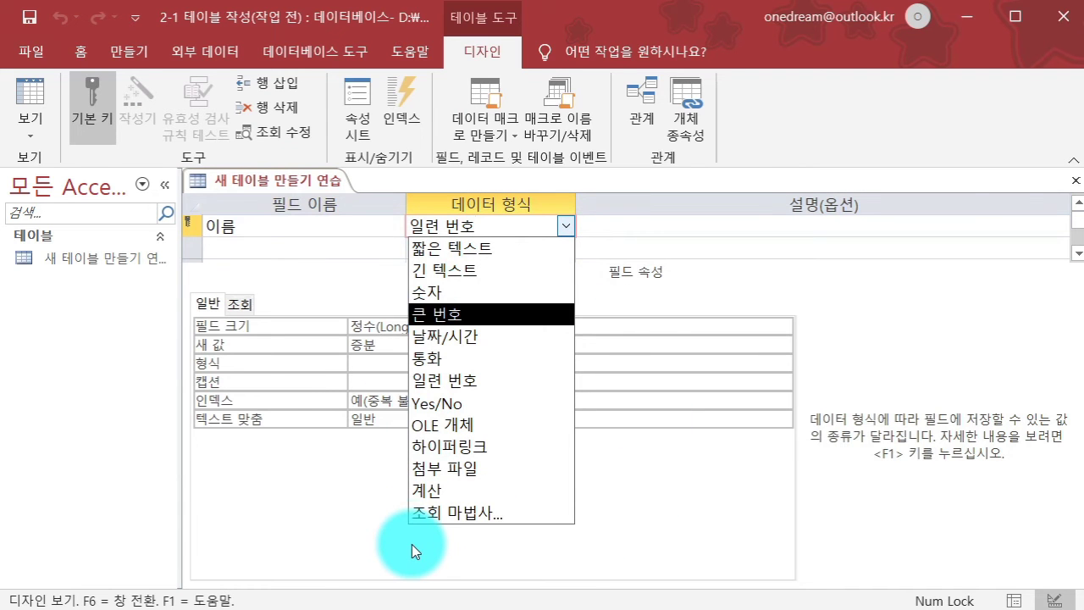
left_click(614, 229)
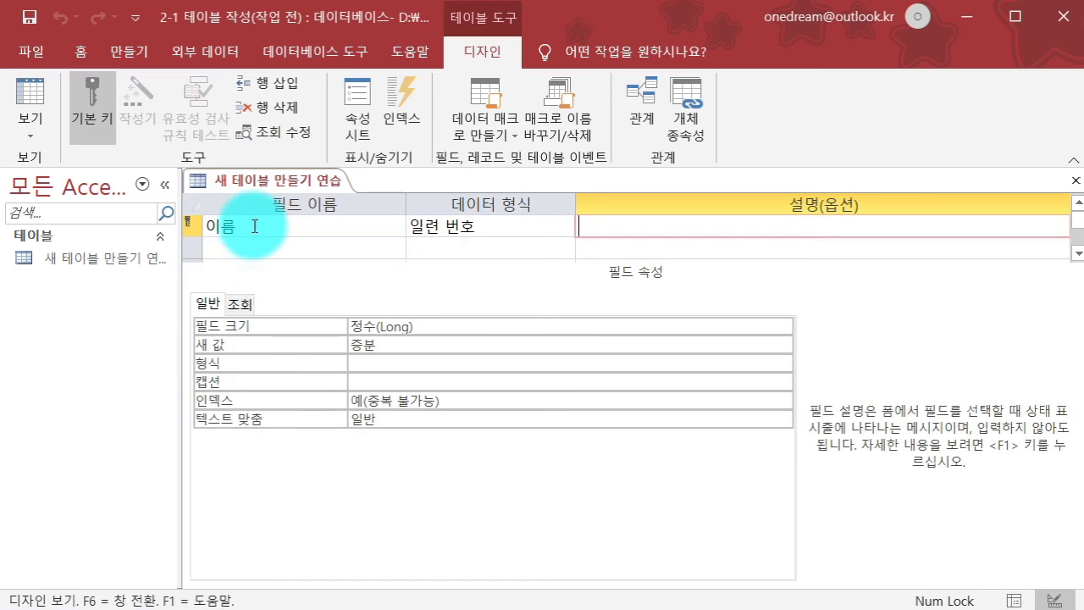
Step: Rename the 이름 field to 관리번호
left_click(241, 225)
double_click(241, 225)
type("rhks")
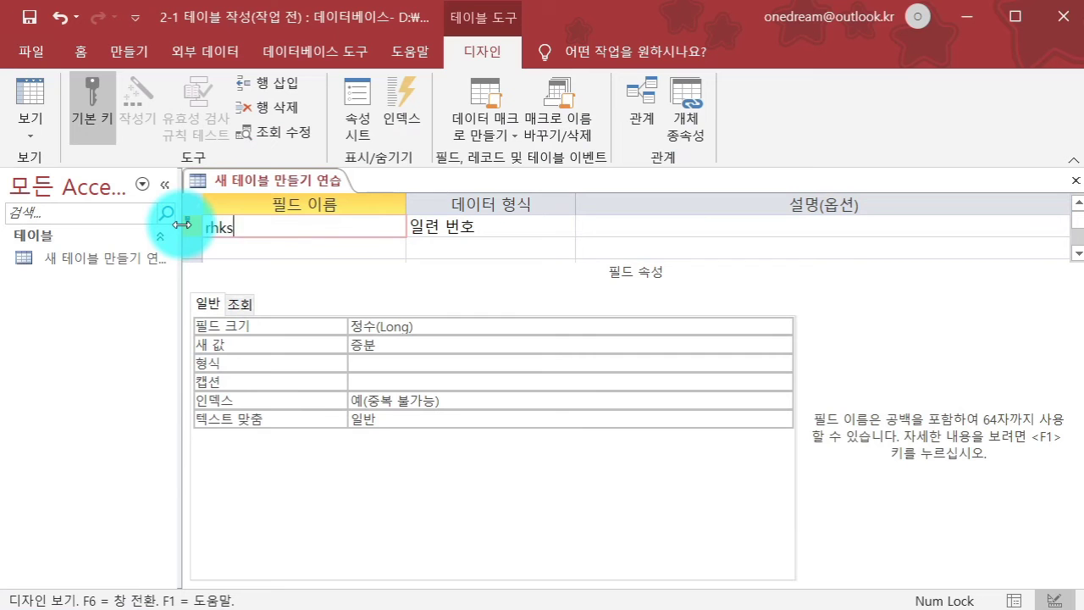
type("리번호")
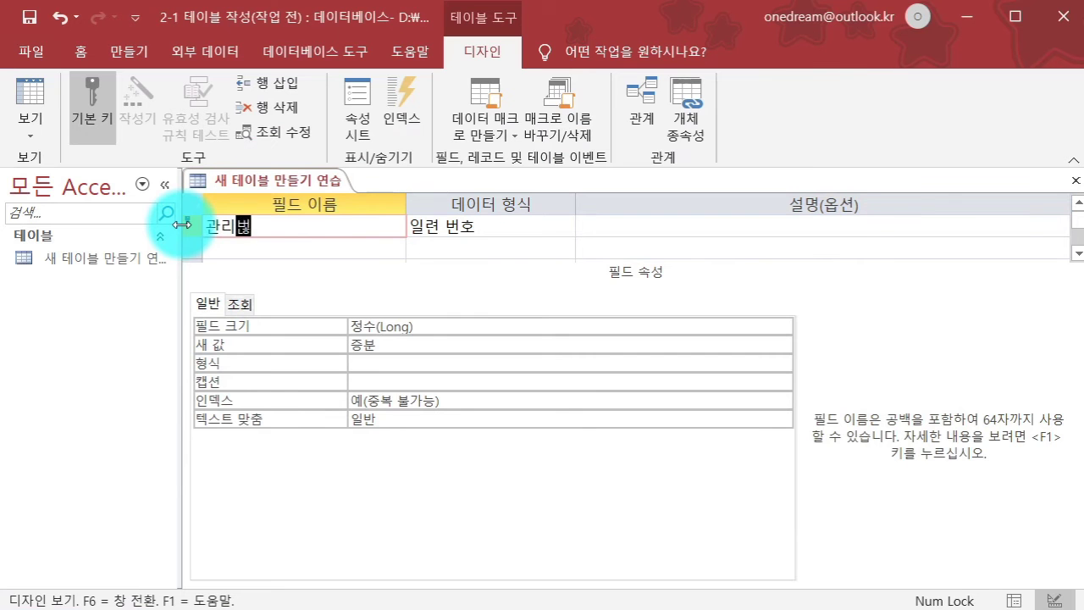
key("Tab")
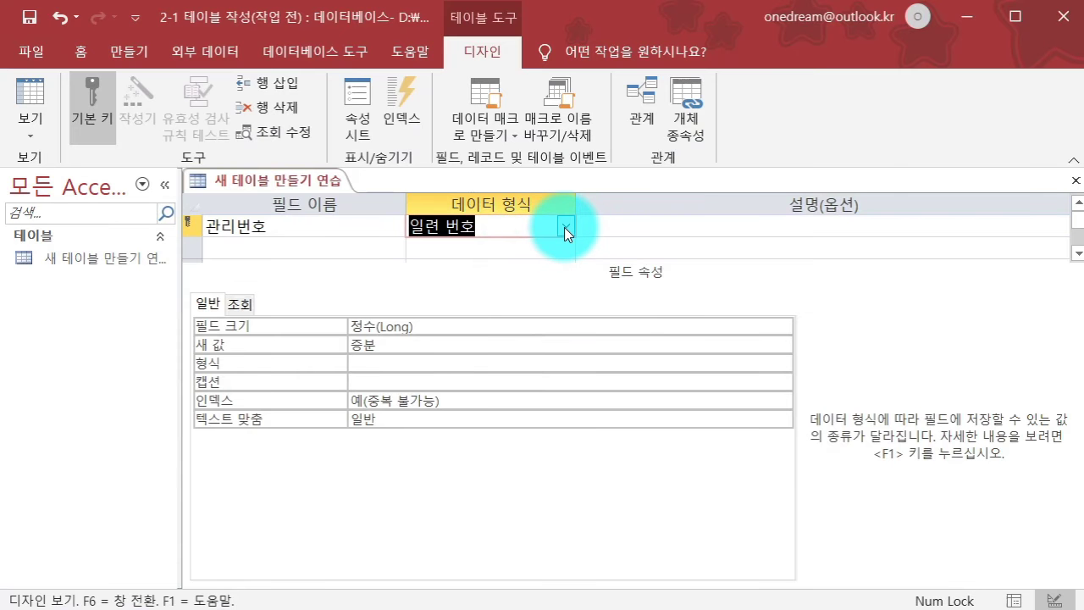
Step: Set the data type of the 관리번호 field to 짧은 텍스트
left_click(564, 226)
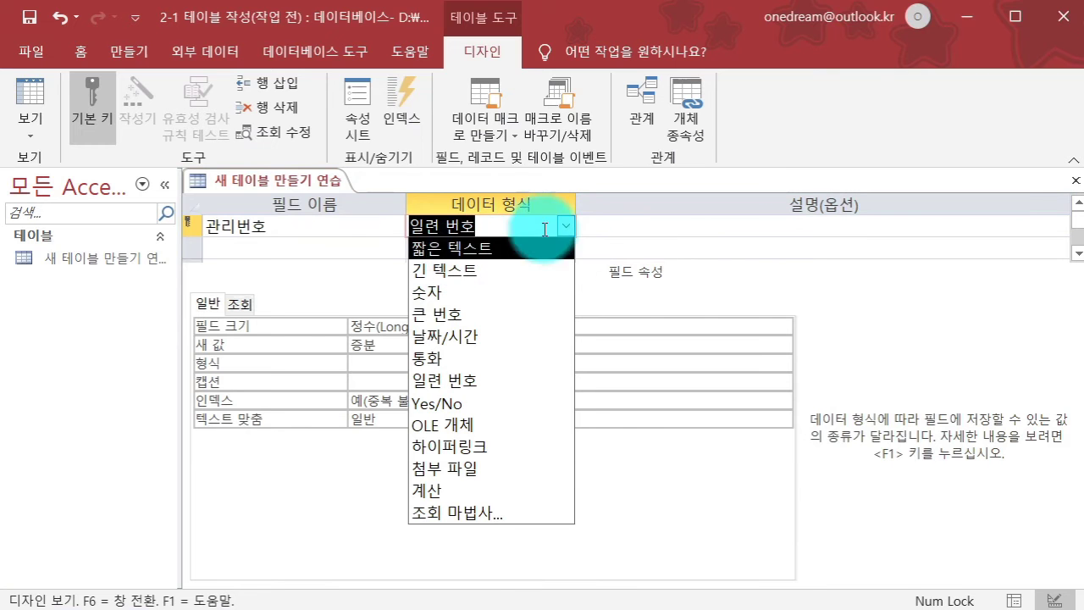
left_click(478, 245)
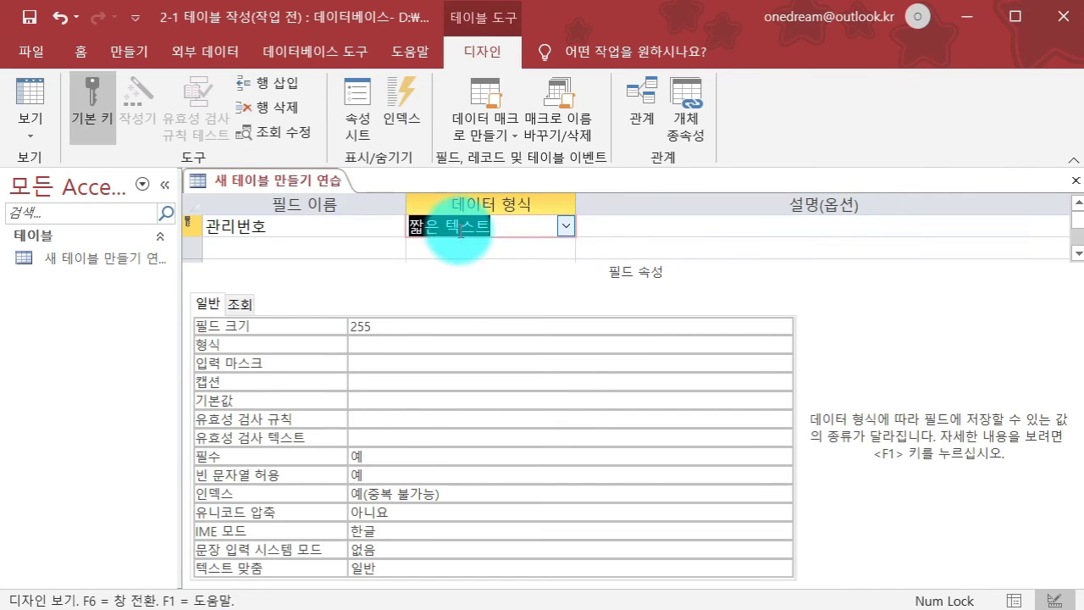
left_click(560, 223)
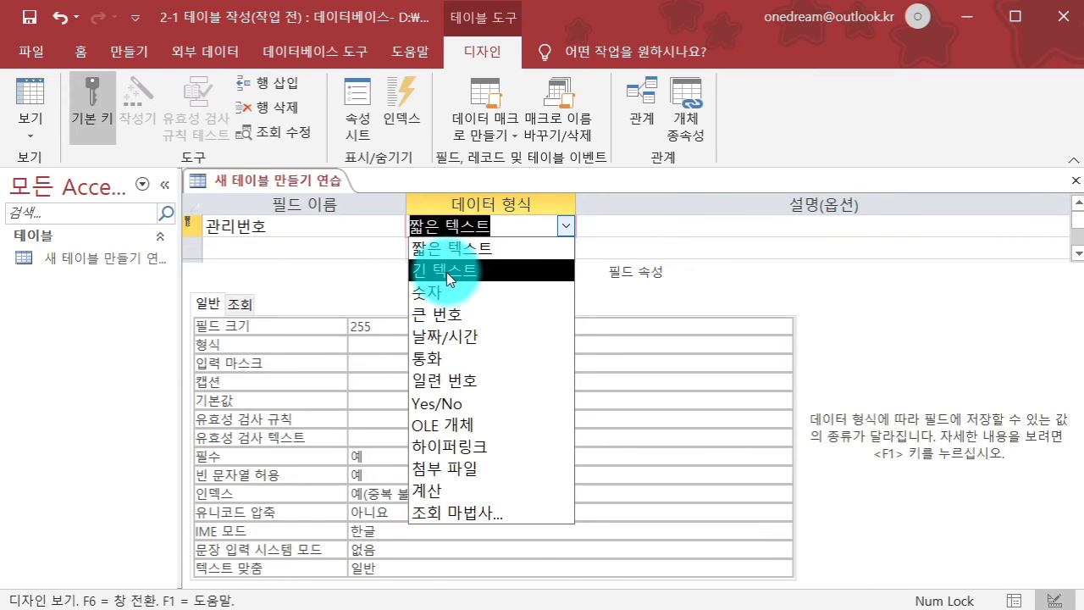
left_click(465, 248)
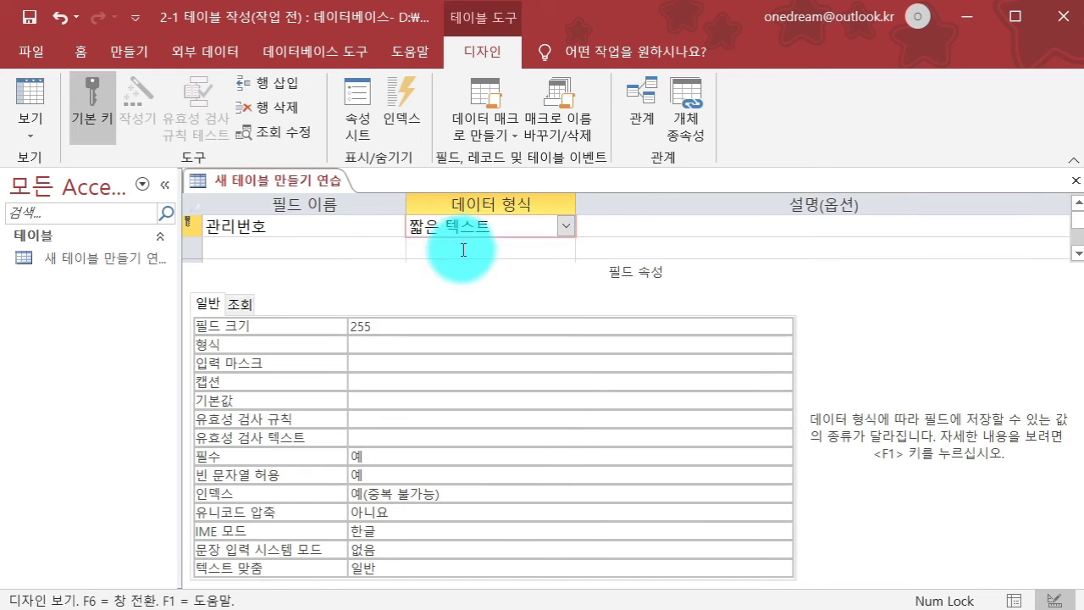
Step: Add a second field named 차종 with the data type 짧은 텍스트
left_click(278, 245)
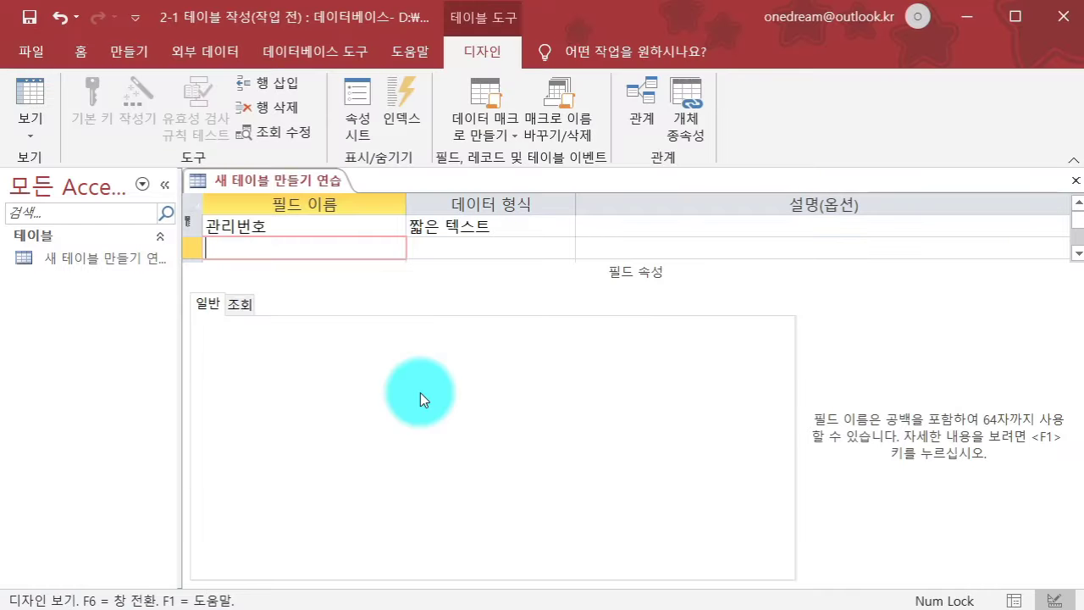
type("찾")
type("종")
key("Return")
key("Return")
key("Return")
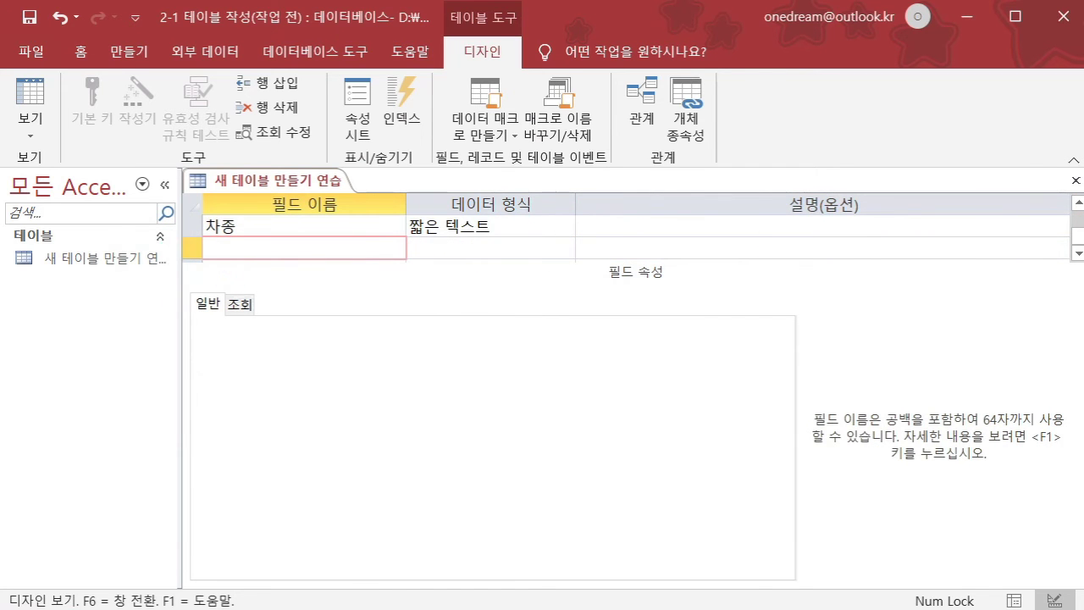
Step: Save the design changes and show the table in Datasheet View
scroll(254, 247, "up", 1)
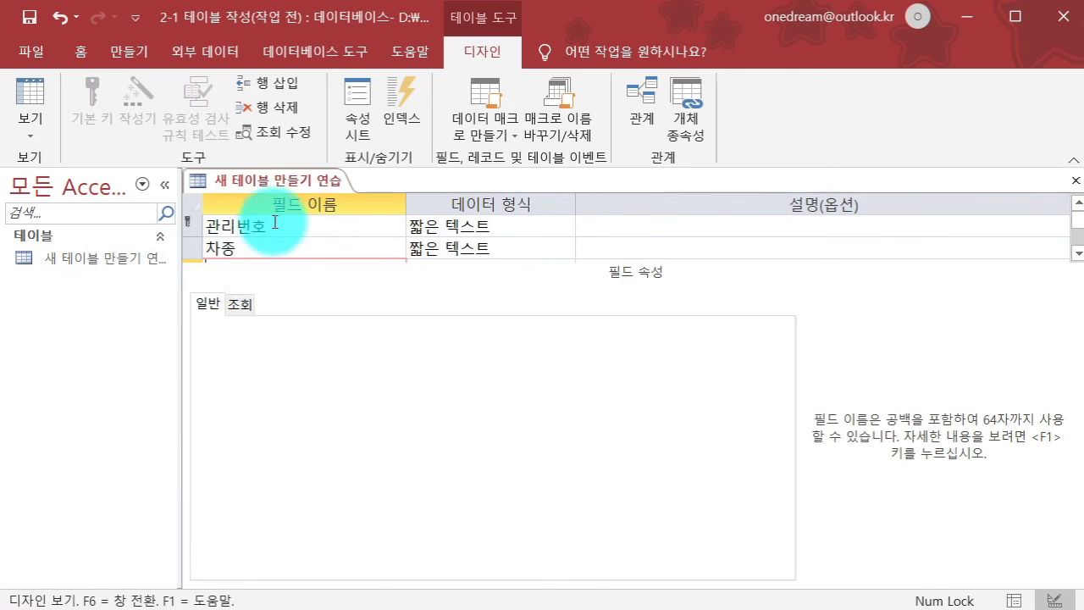
right_click(257, 193)
left_click(315, 314)
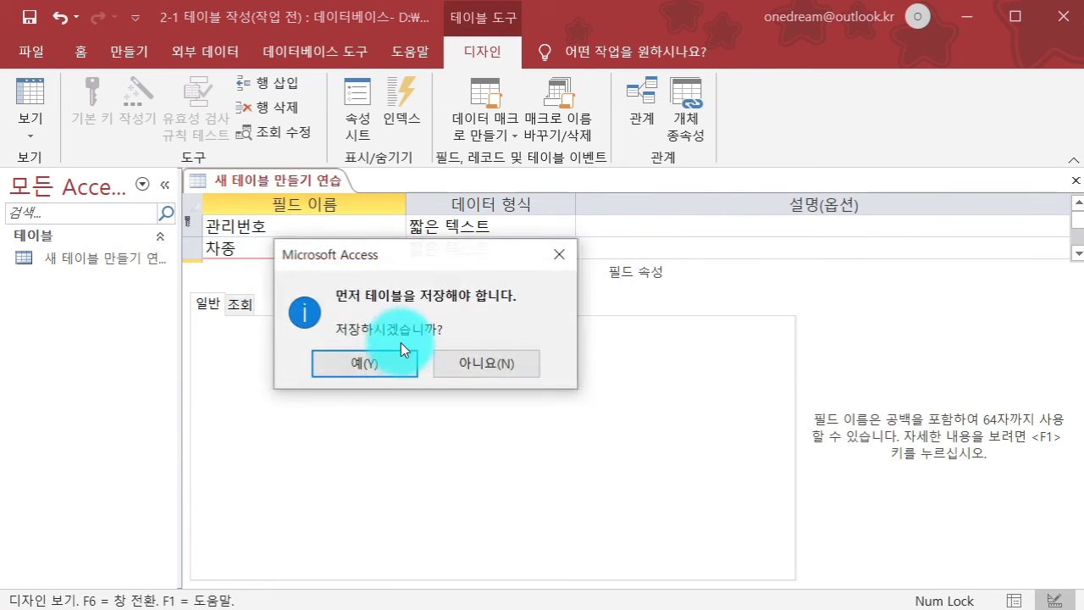
left_click(387, 354)
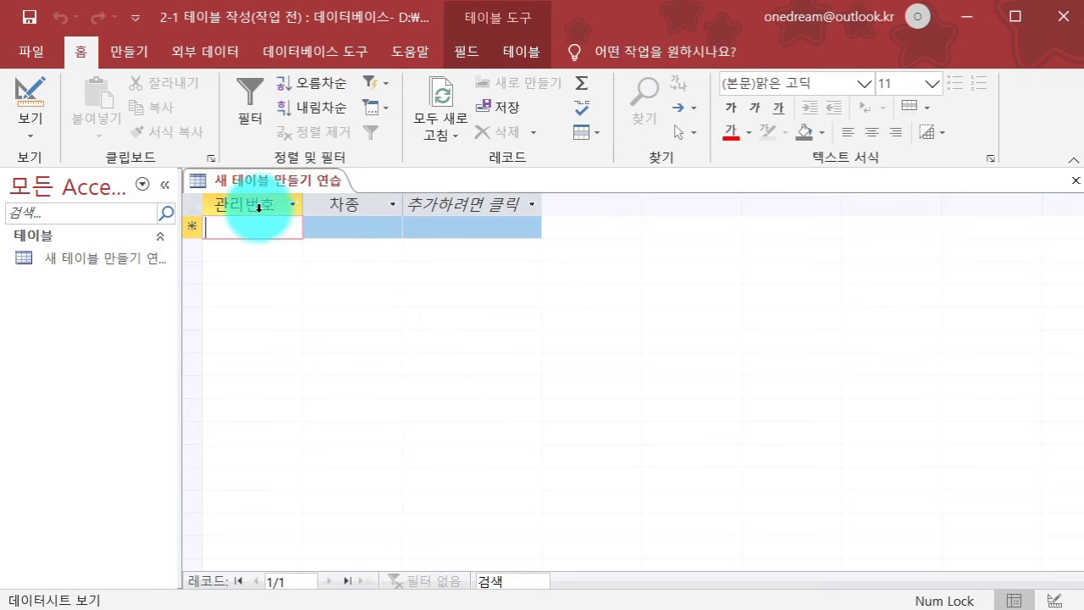
Step: Return the table to Design View and bring the empty row below the 차종 field into view
right_click(298, 187)
left_click(370, 281)
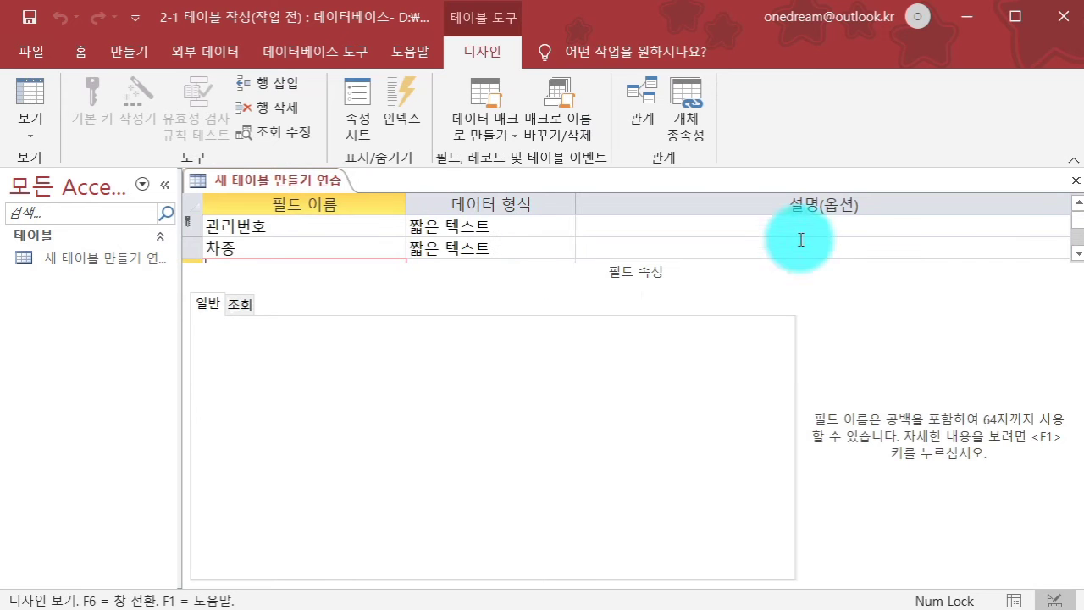
left_click(1077, 253)
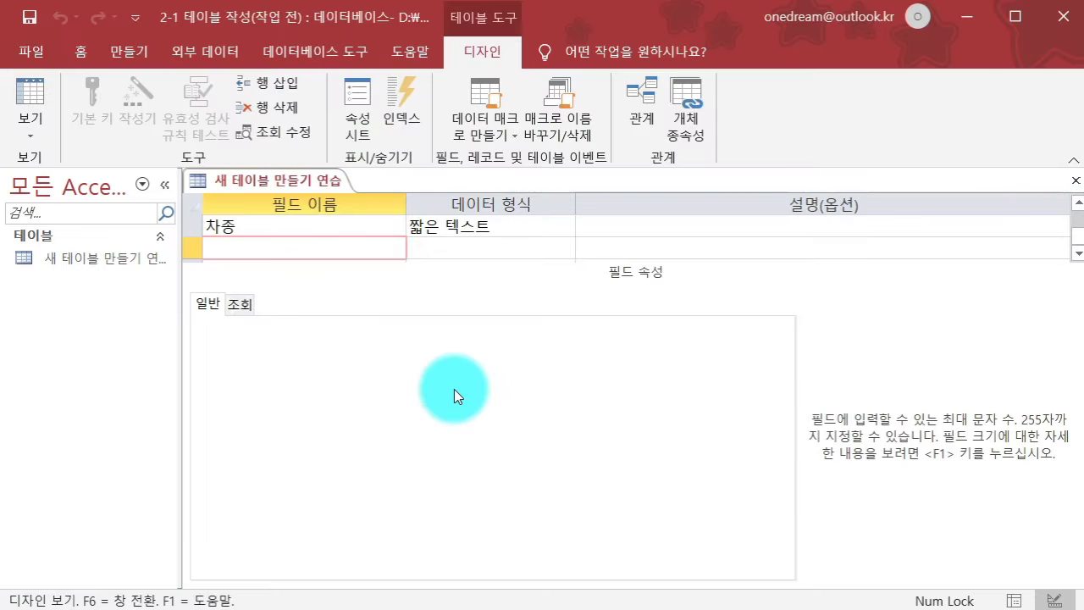
Step: Add a third field named 타워번호 and set its data type to 숫자
type("번호")
key("Tab")
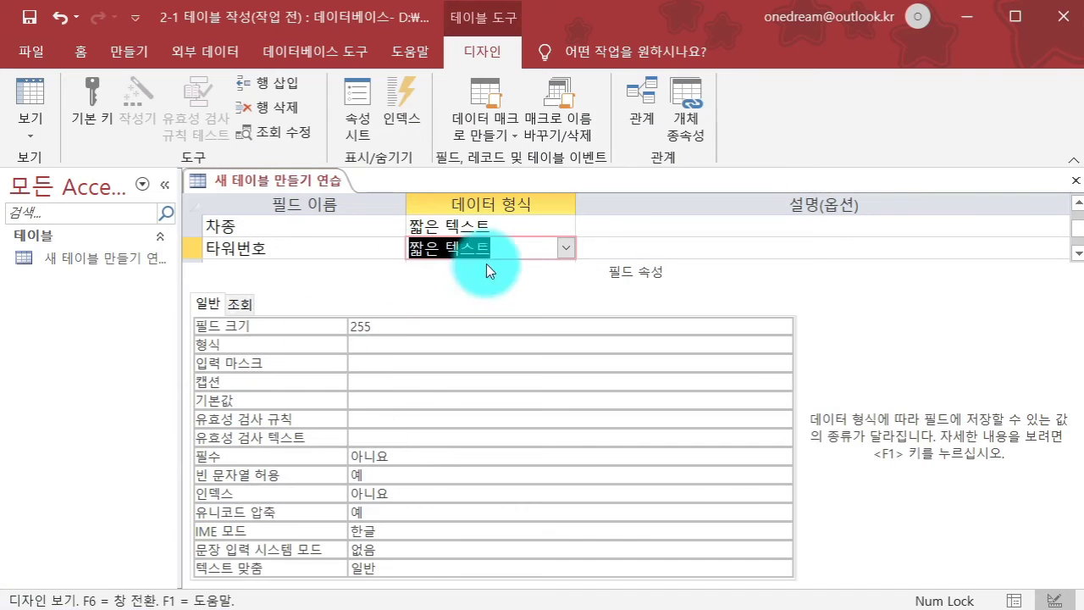
left_click(577, 249)
left_click(565, 248)
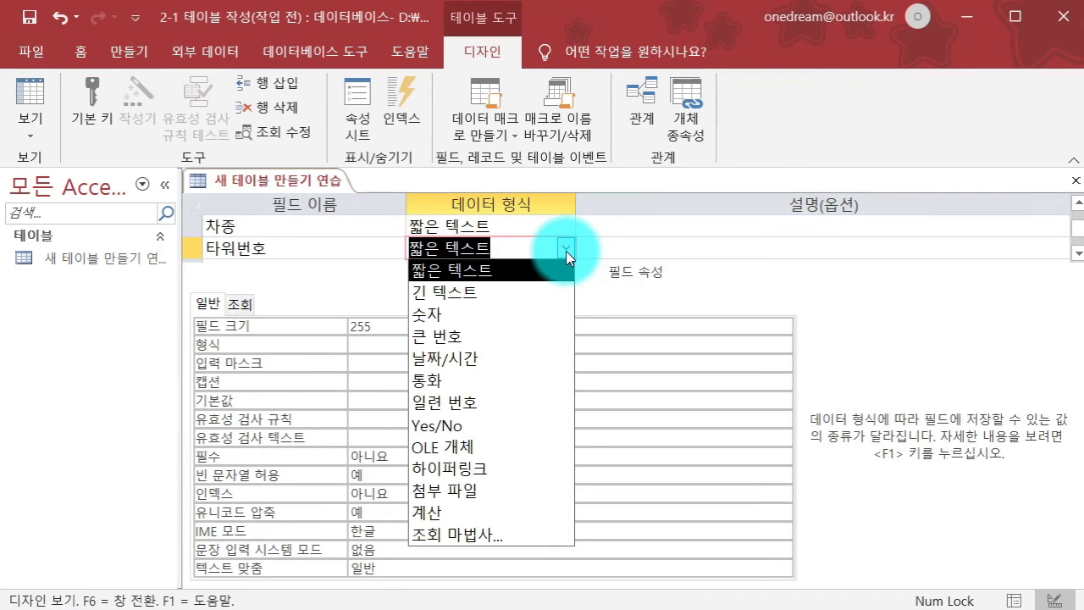
left_click(553, 321)
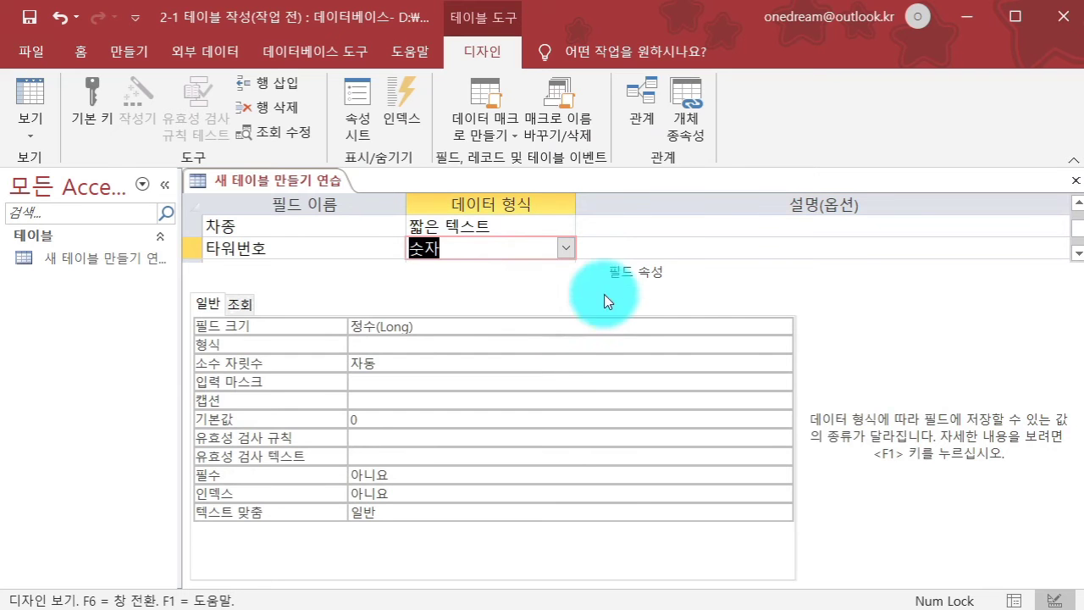
Step: Examine the field size options available for the 타워번호 number field
left_click(689, 325)
left_click(783, 326)
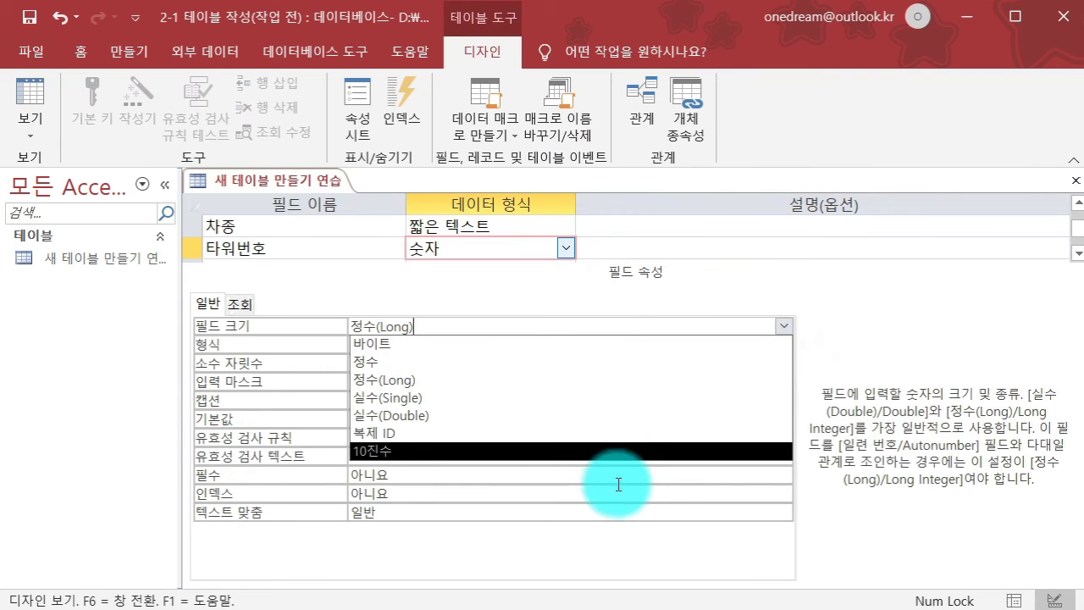
left_click(613, 249)
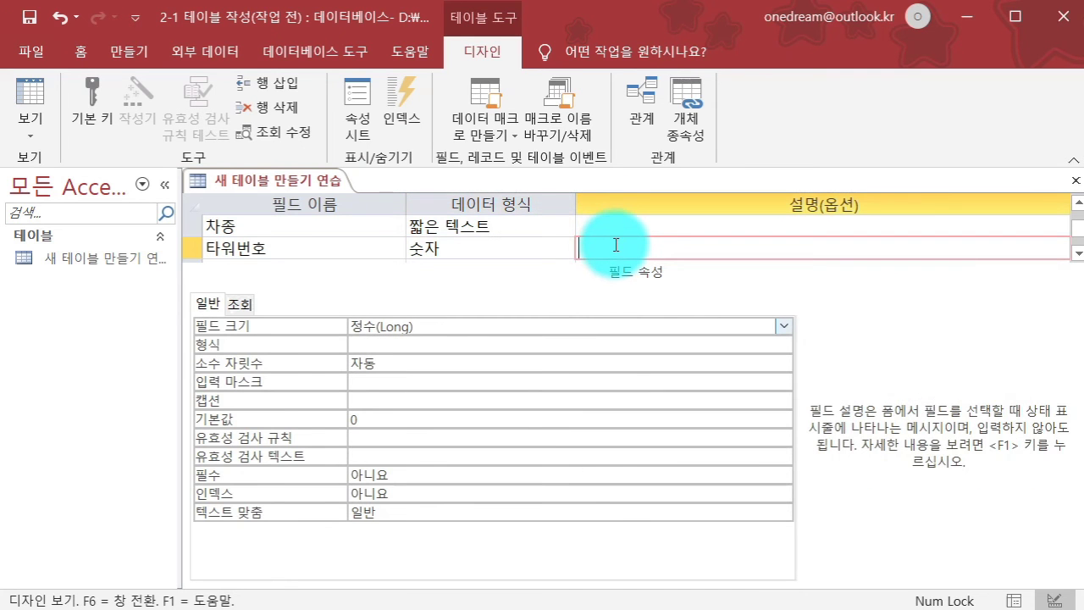
Step: Add a fourth field named 지역 with the data type 짧은 텍스트, removing the stray apostrophe from its name
key("Return")
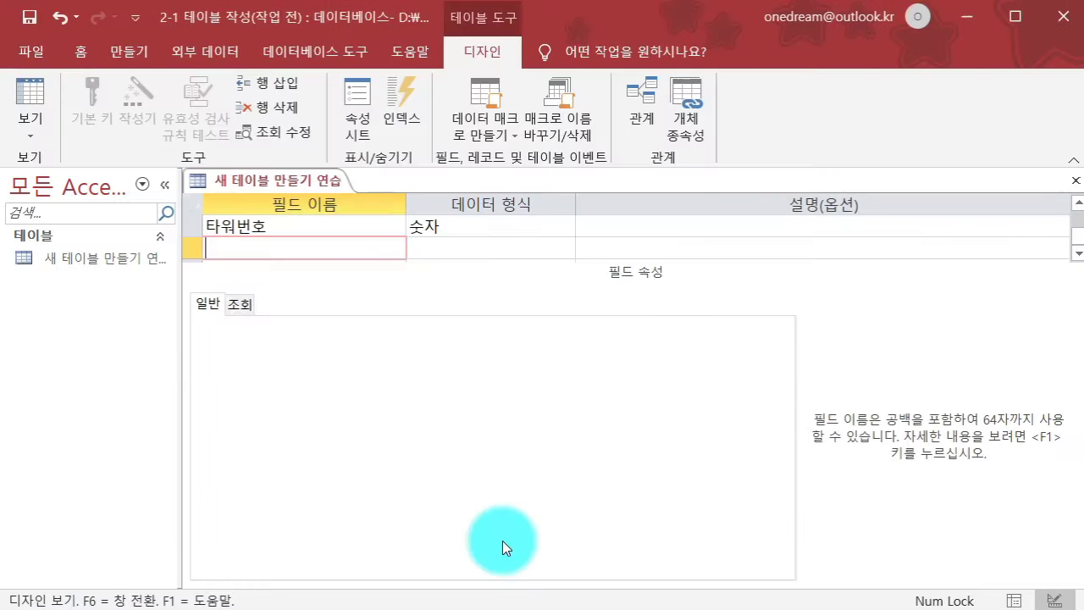
type("역")
key("Tab")
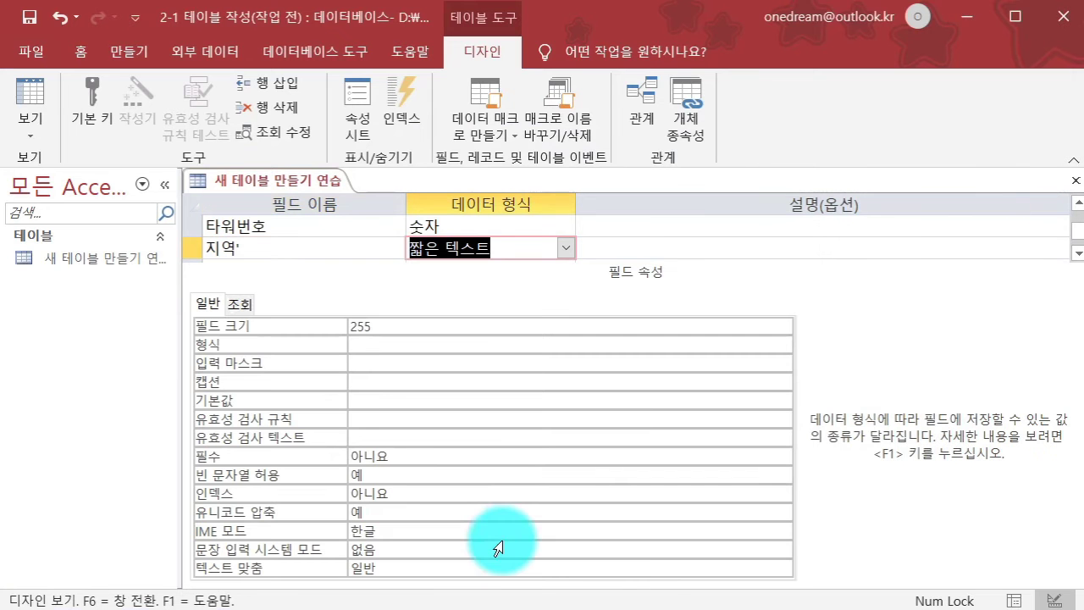
left_click(266, 253)
key("BackSpace")
key("Return")
key("Return")
key("Return")
key("Return")
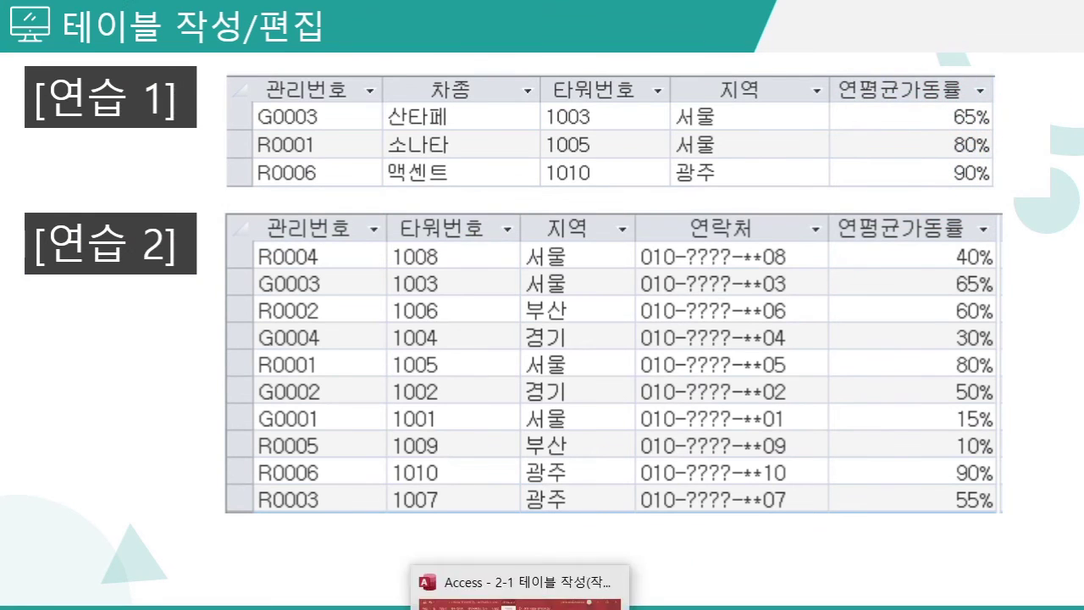
Step: Switch back to Access and add a fifth field named 연평균가동률, checking its name against the 연습 1 example slide
left_click(508, 597)
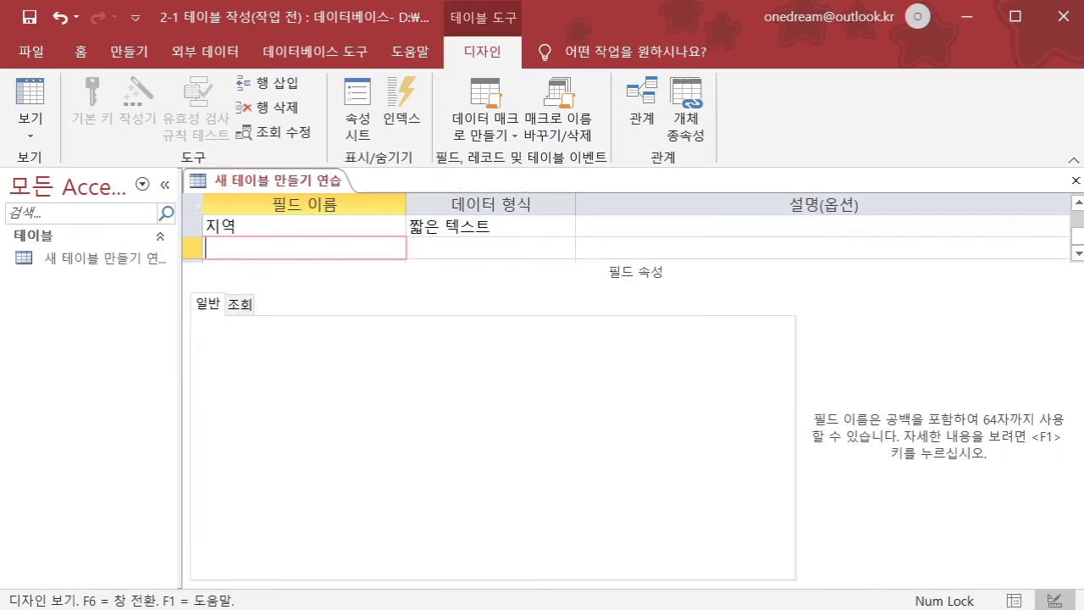
left_click(318, 245)
type("연평균")
key("Tab")
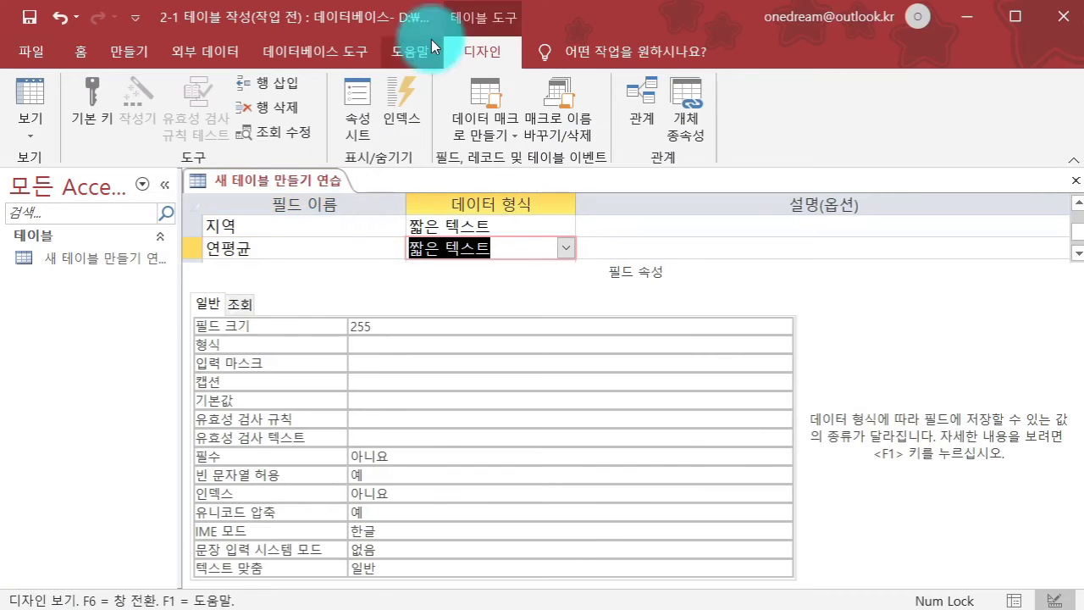
key("alt+Tab")
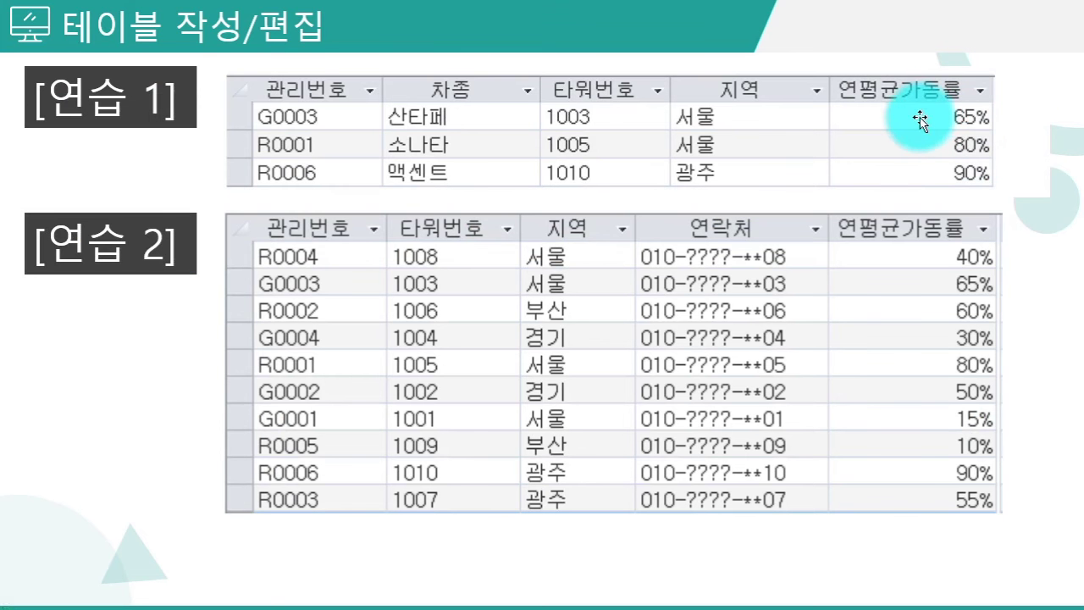
key("alt+Tab")
left_click(309, 249)
type("가동")
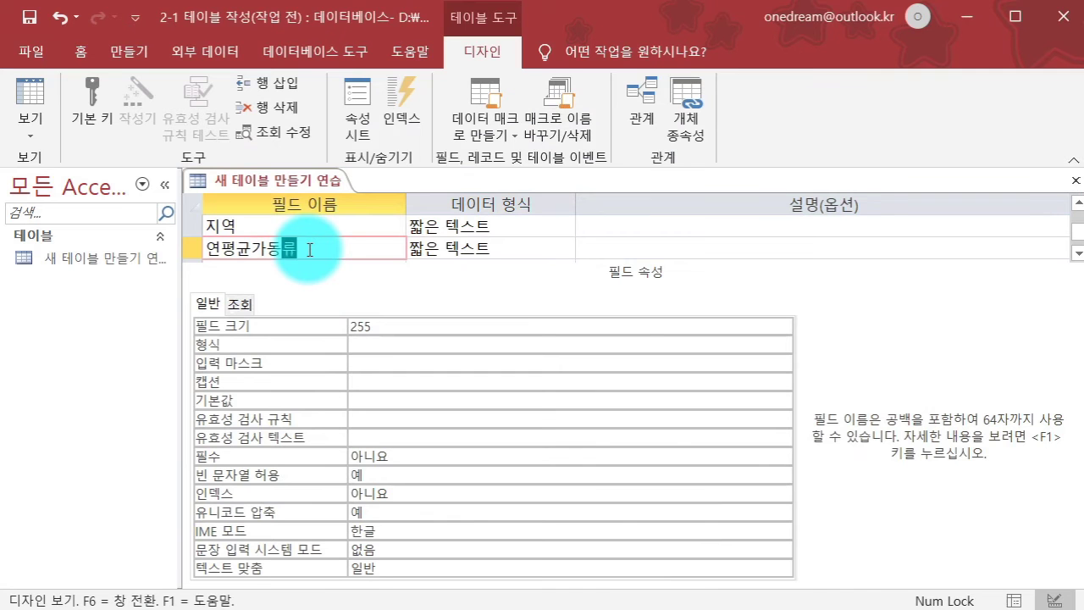
type("률")
key("Tab")
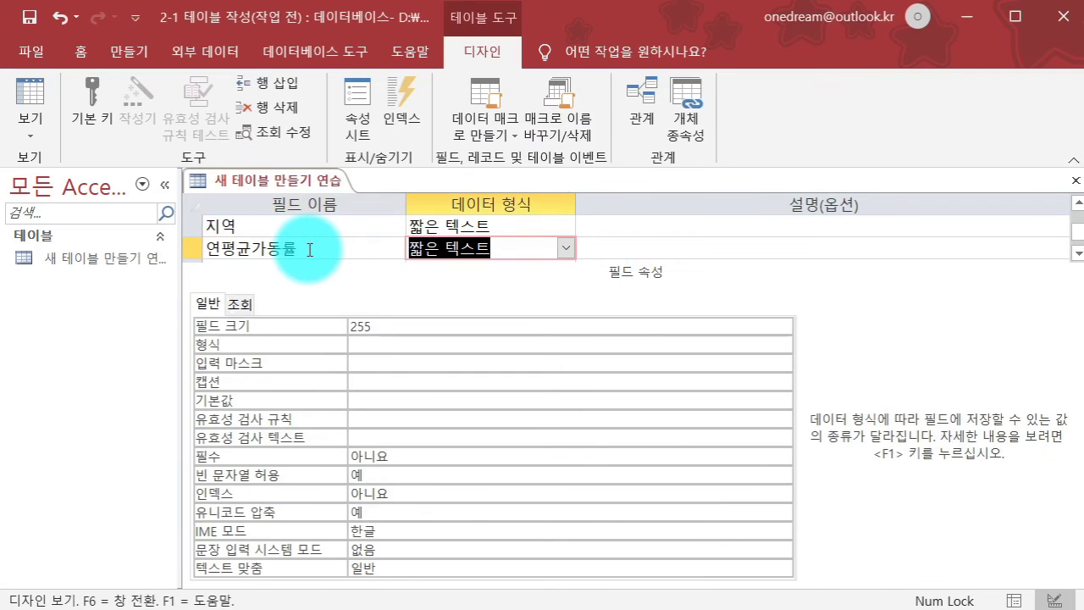
Step: Set the data type of the 연평균가동률 field to 숫자
left_click(564, 248)
key("alt+Tab")
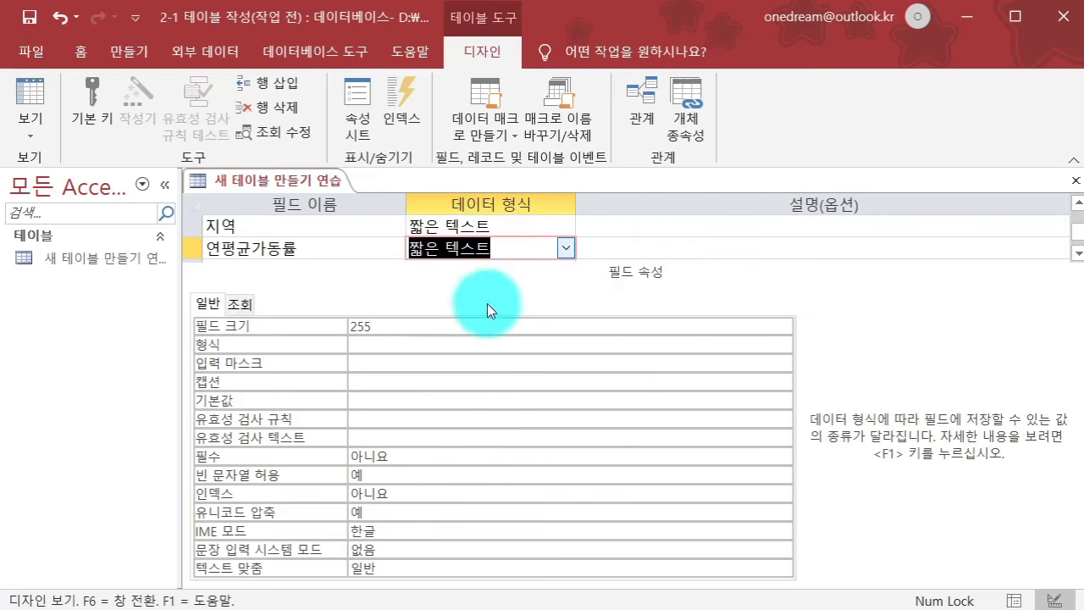
left_click(565, 248)
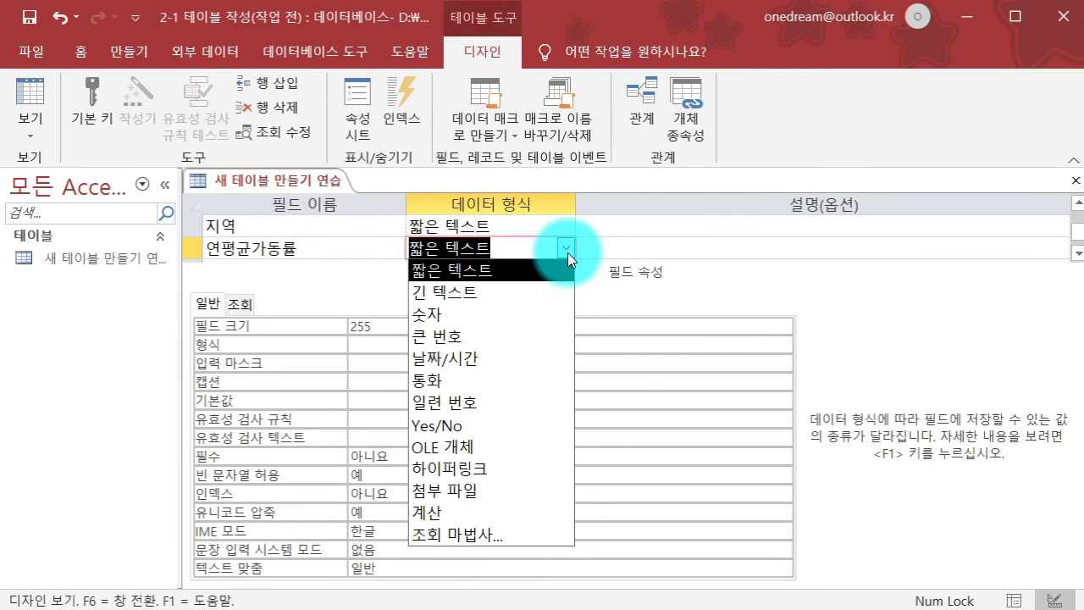
left_click(531, 312)
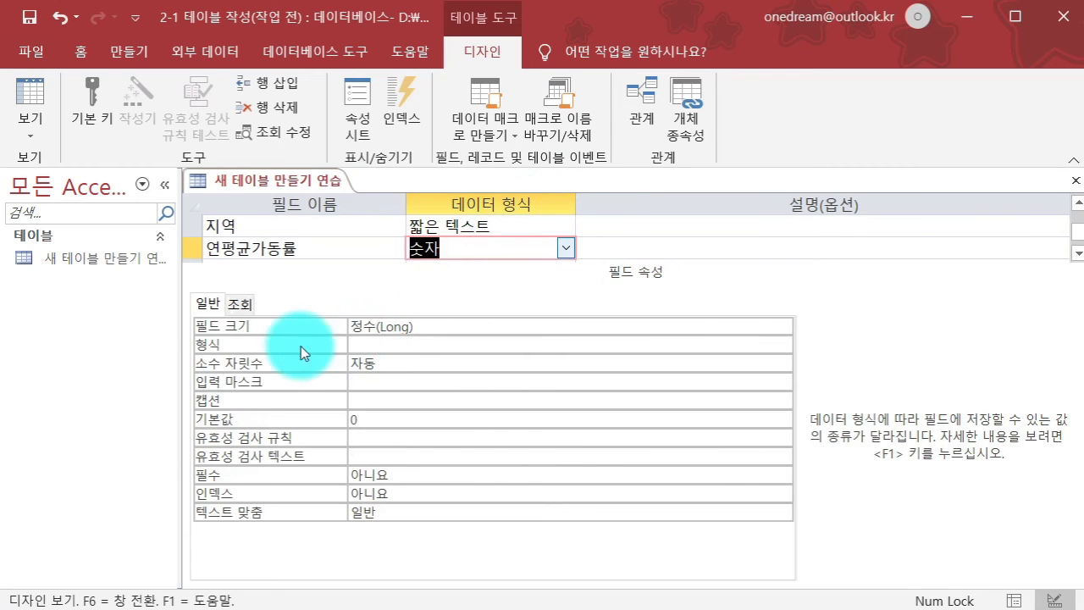
Step: Examine the display format options available for the 연평균가동률 field
left_click(377, 345)
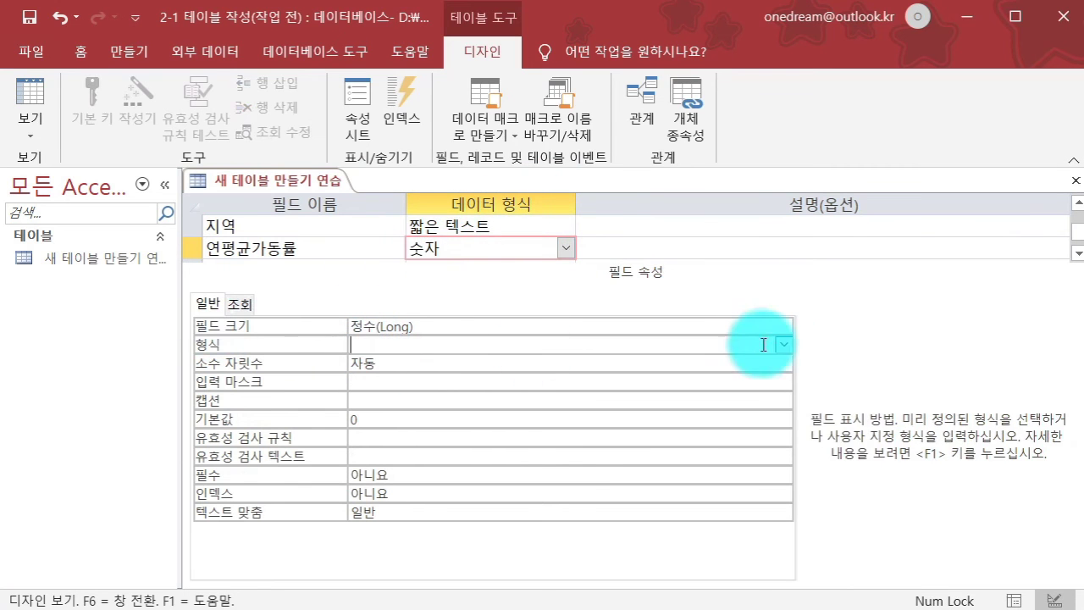
left_click(783, 344)
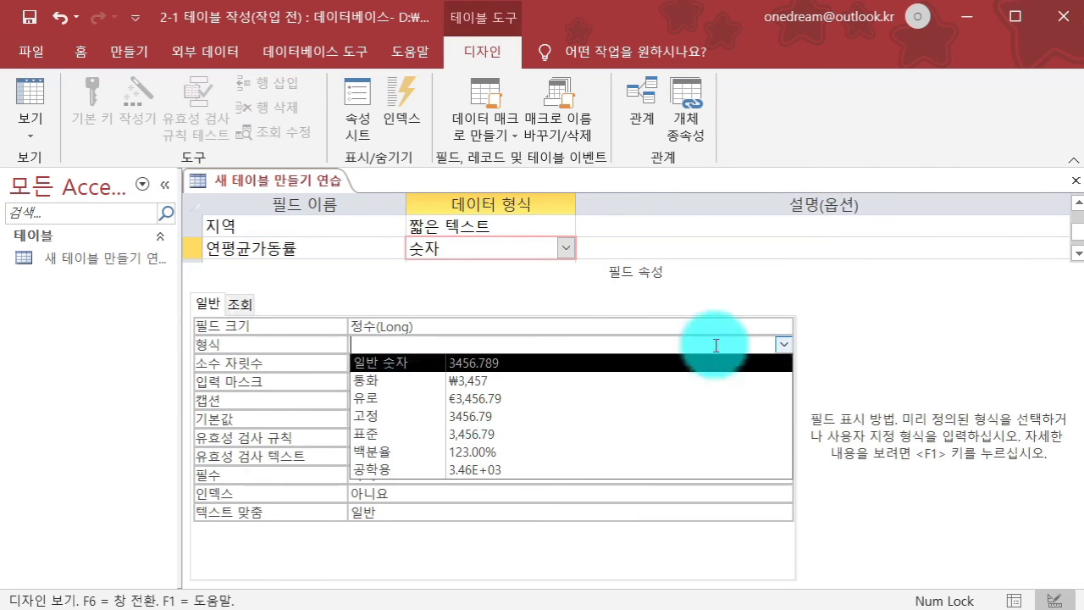
left_click(916, 348)
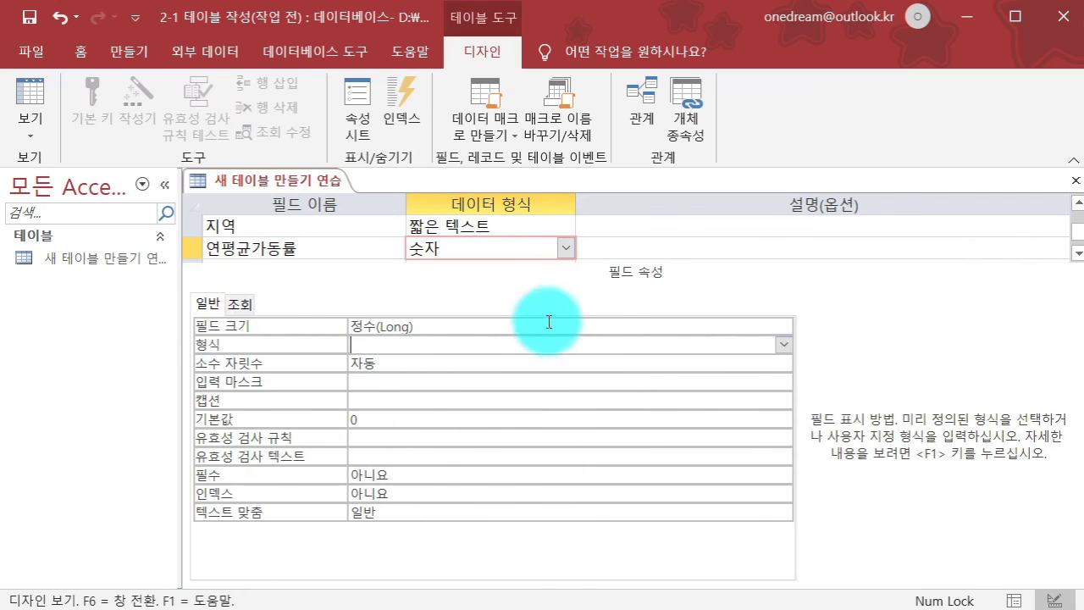
Step: Save the added fields and show the table in Datasheet View
right_click(292, 182)
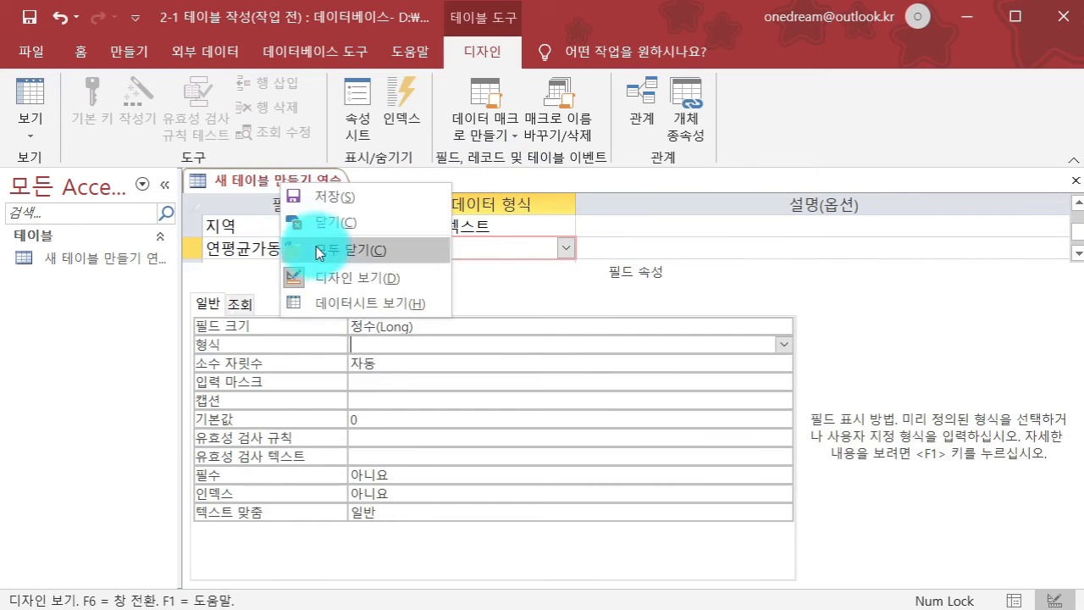
left_click(352, 302)
left_click(395, 352)
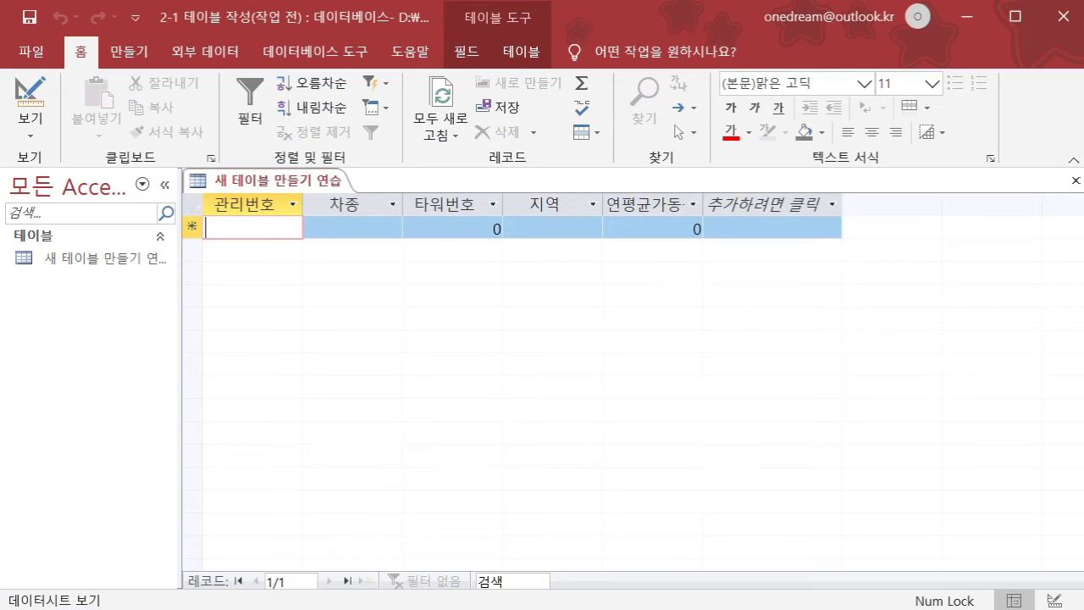
Step: Enter 65% as the 연평균가동률 value in the first record
left_click(657, 238)
double_click(658, 227)
type("65")
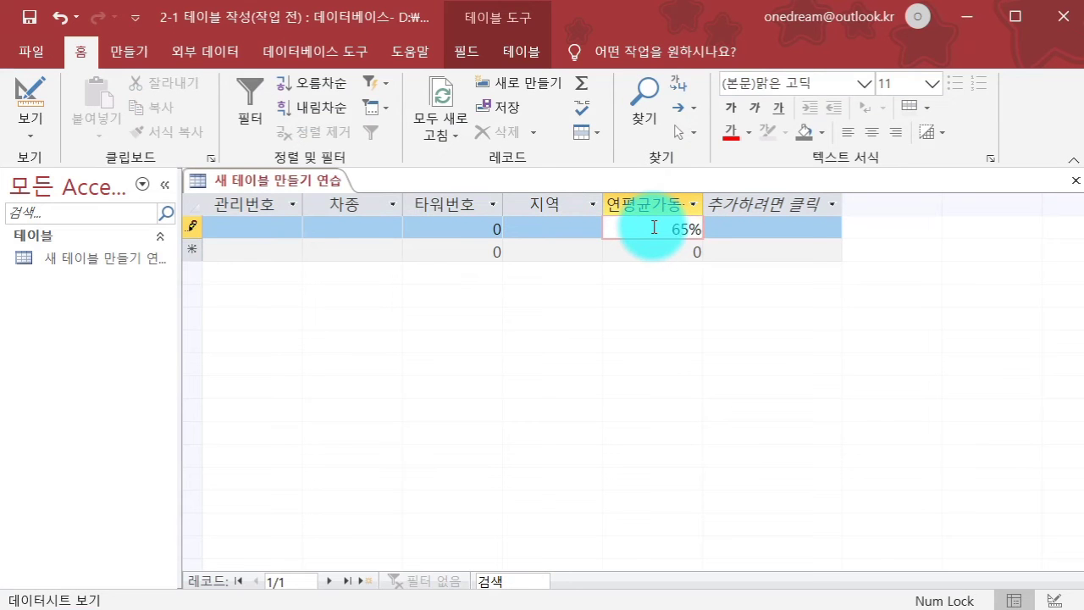
key("Return")
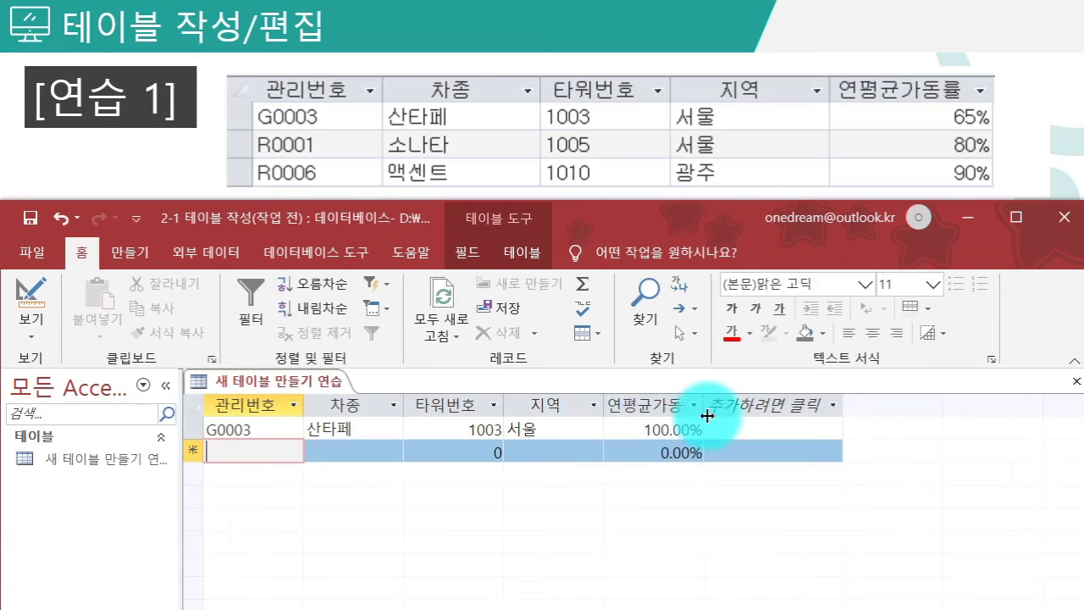
Step: Inspect the 연평균가동률 value stored in the G0003 record
left_click_drag(641, 429, 731, 434)
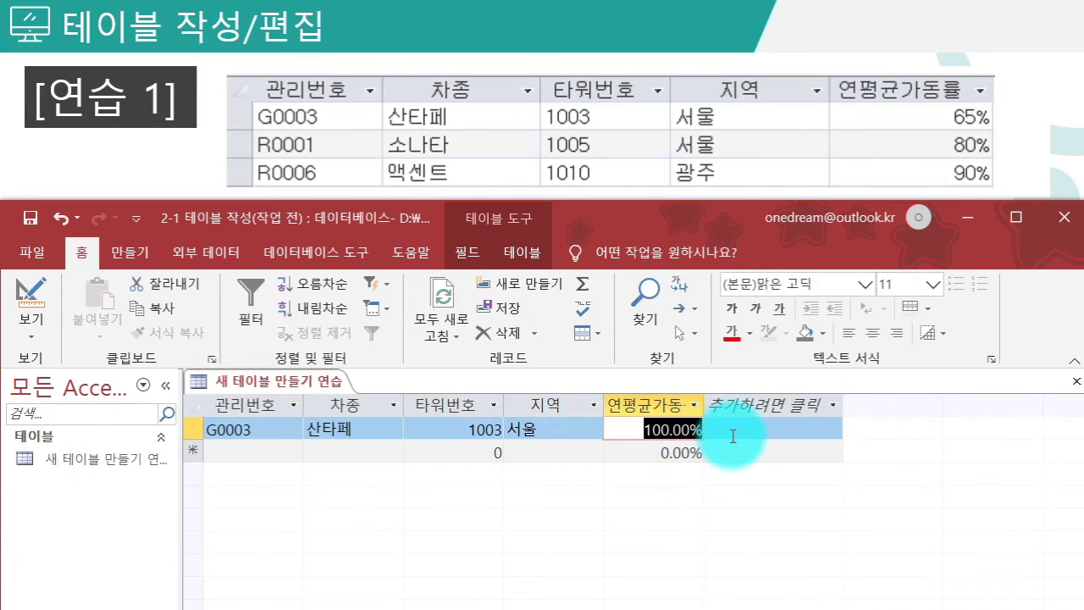
key("Return")
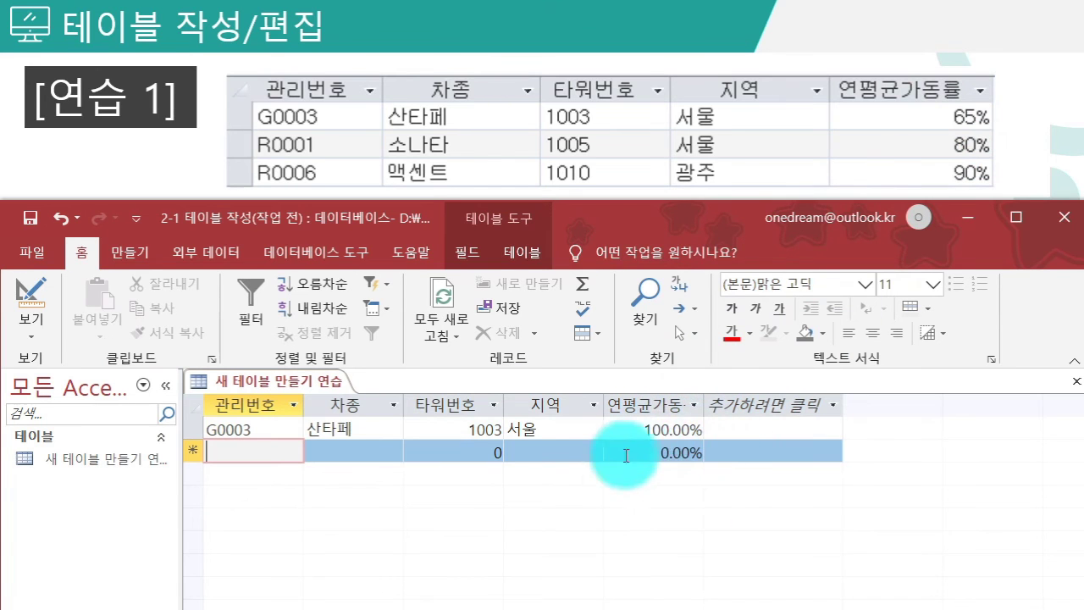
left_click_drag(636, 430, 728, 429)
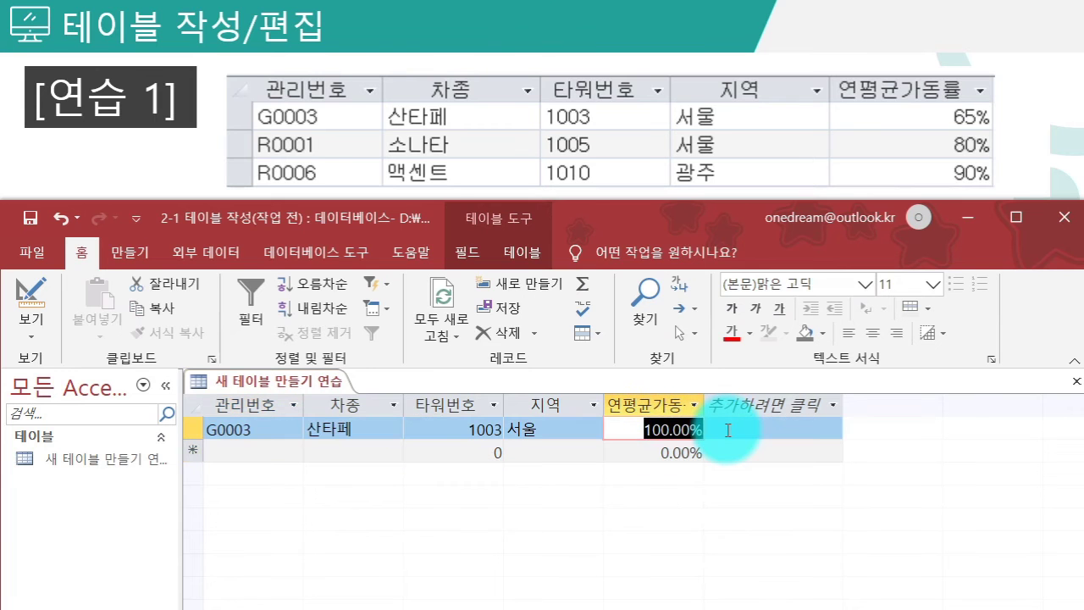
key("Return")
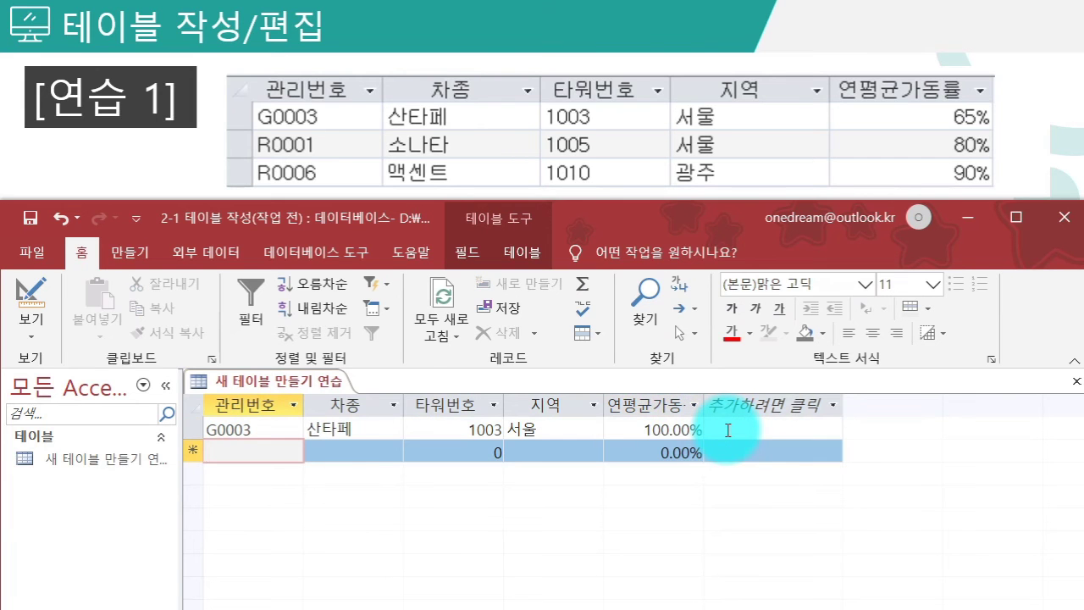
key("alt+Tab")
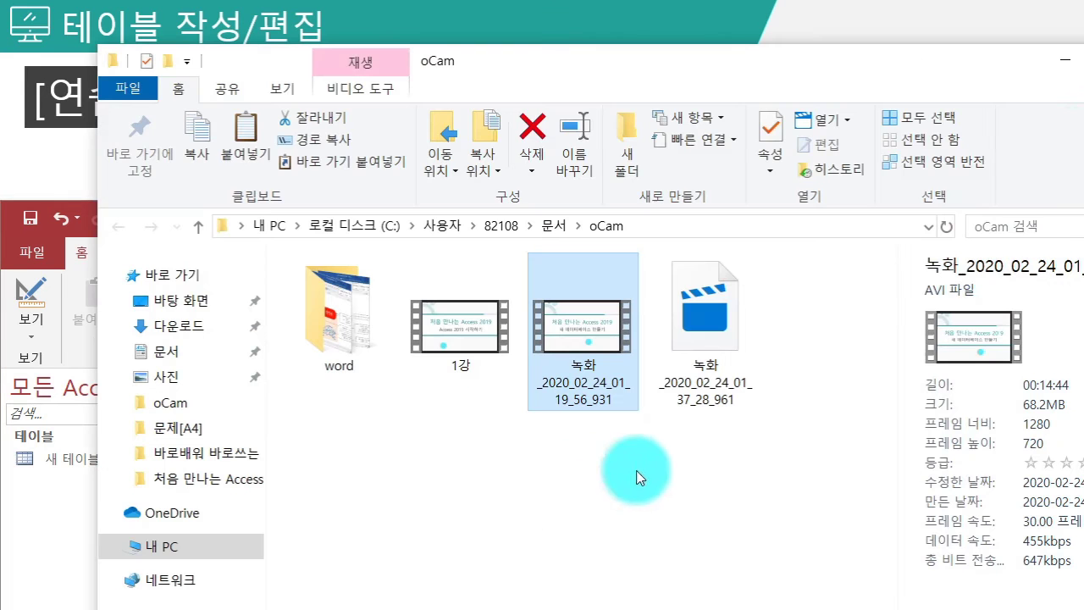
left_click(1068, 55)
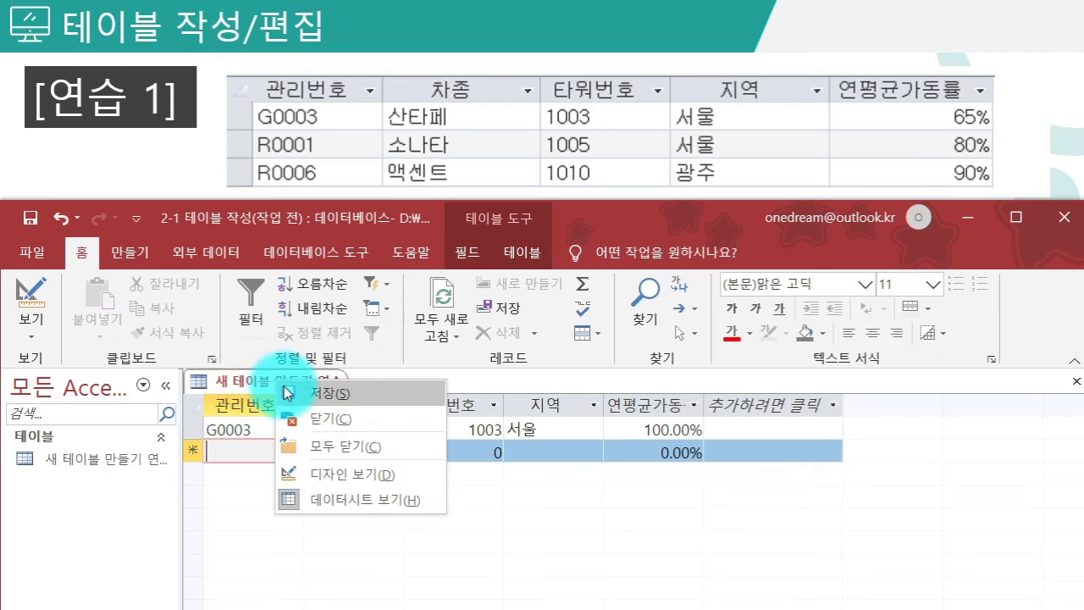
Step: Return the table to Design View and set the field size of 연평균가동률 to 실수(Single)
left_click(315, 474)
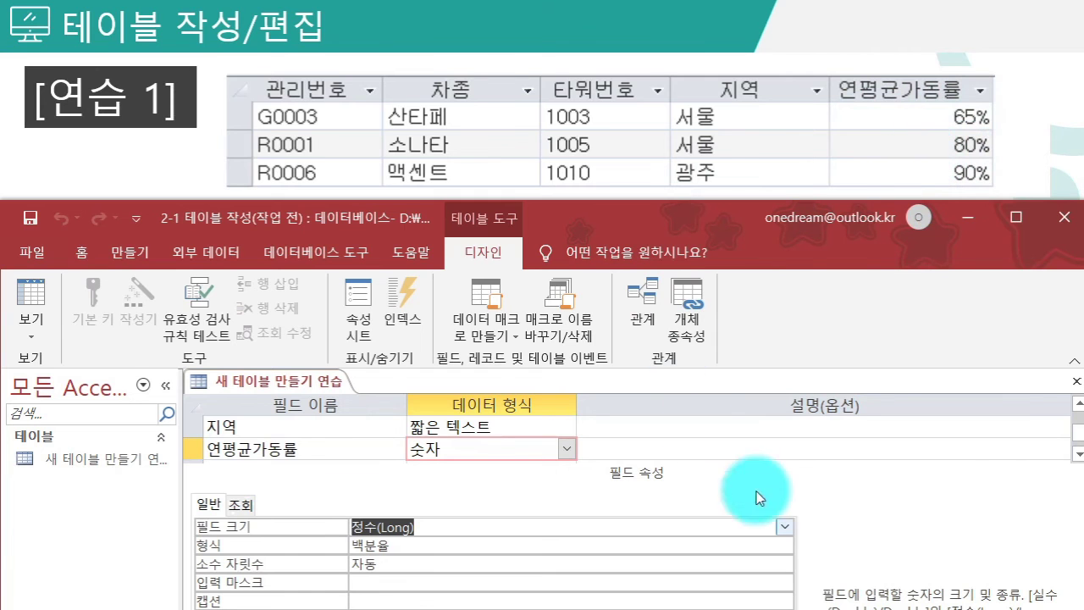
left_click(786, 527)
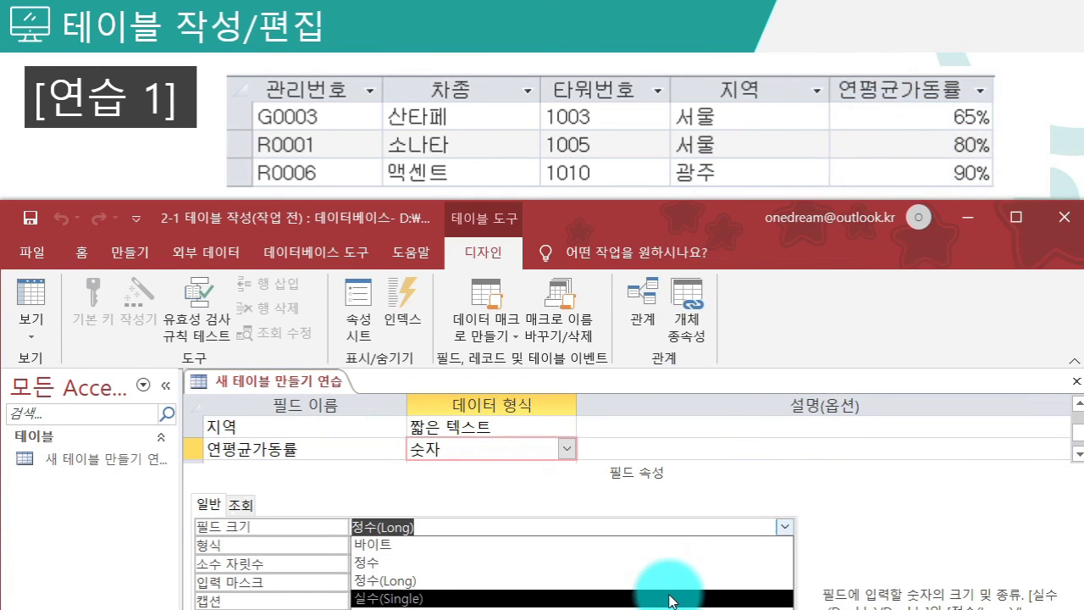
left_click(669, 599)
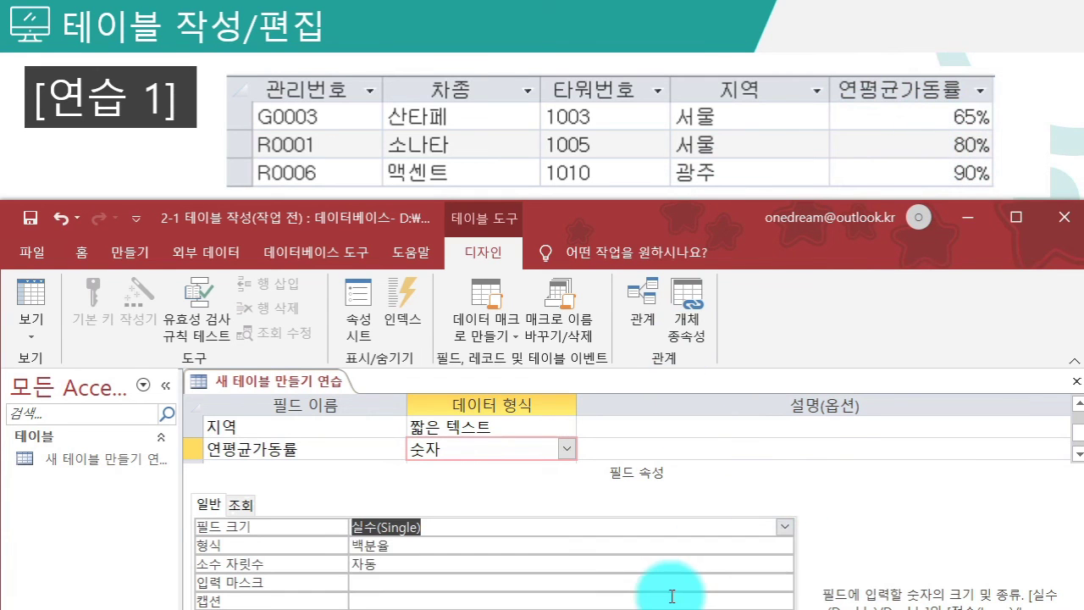
Step: Set the number of decimal places of the 연평균가동률 field to 0
left_click(367, 562)
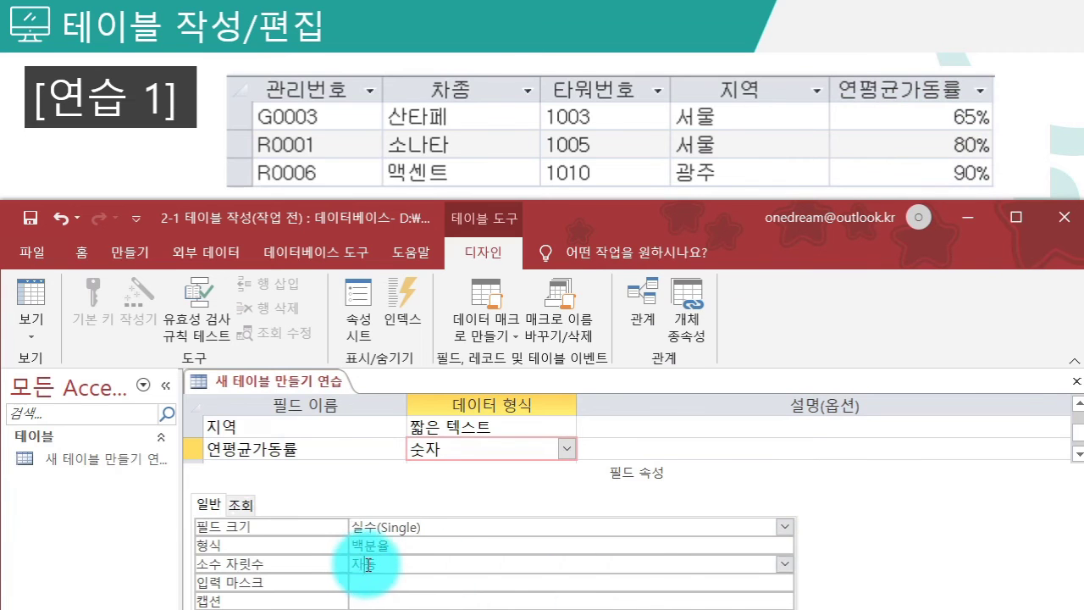
left_click(785, 563)
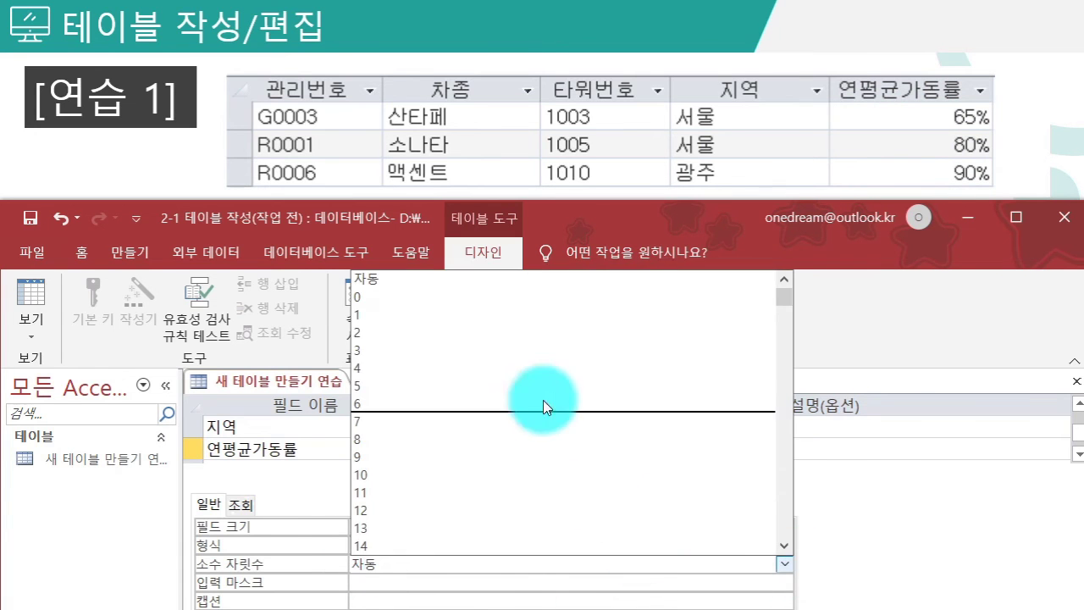
left_click(526, 304)
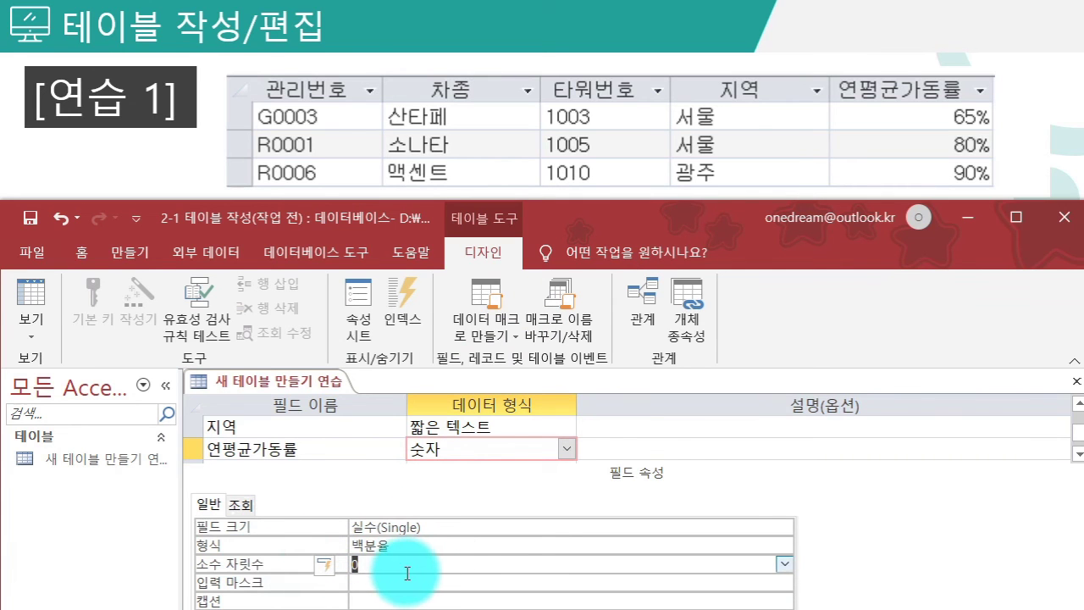
Step: Save the design, reopen the table in Datasheet View and set the G0003 record's 연평균가동률 to 65%
right_click(298, 388)
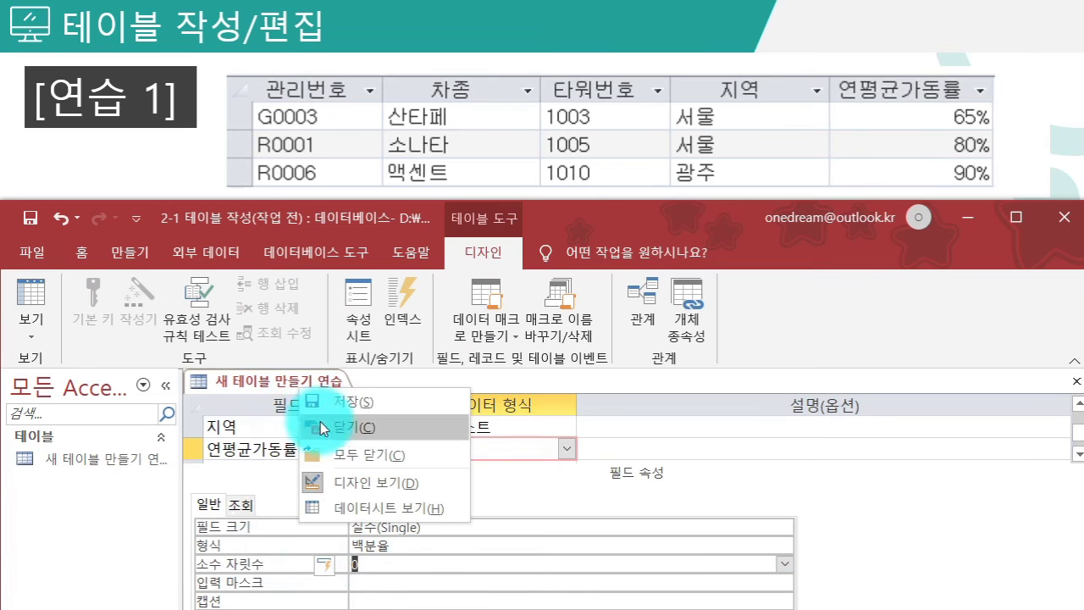
left_click(354, 506)
left_click(423, 372)
left_click(689, 430)
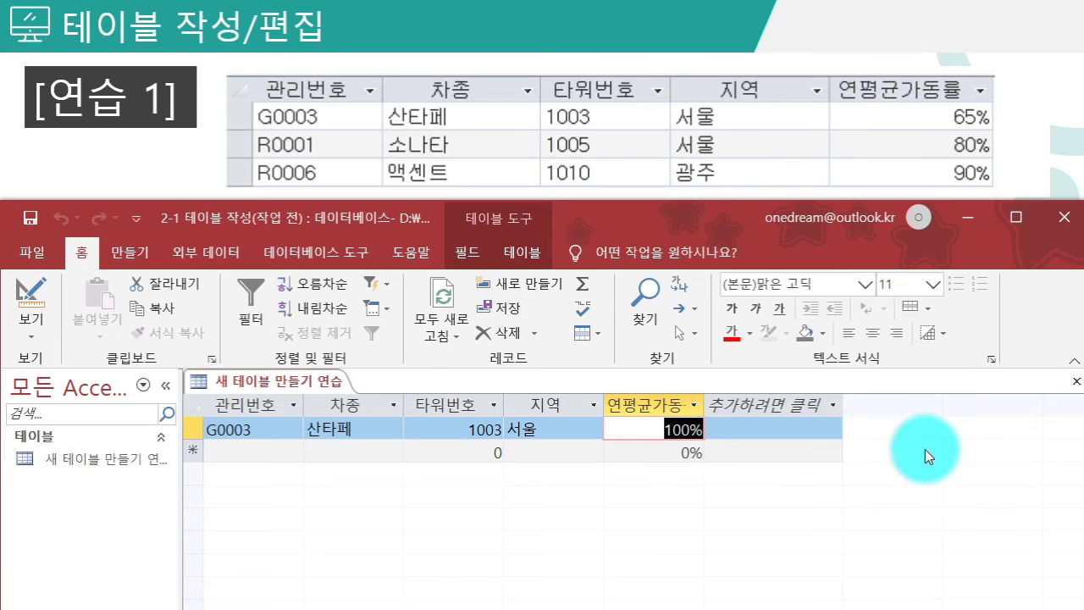
type("65")
key("Return")
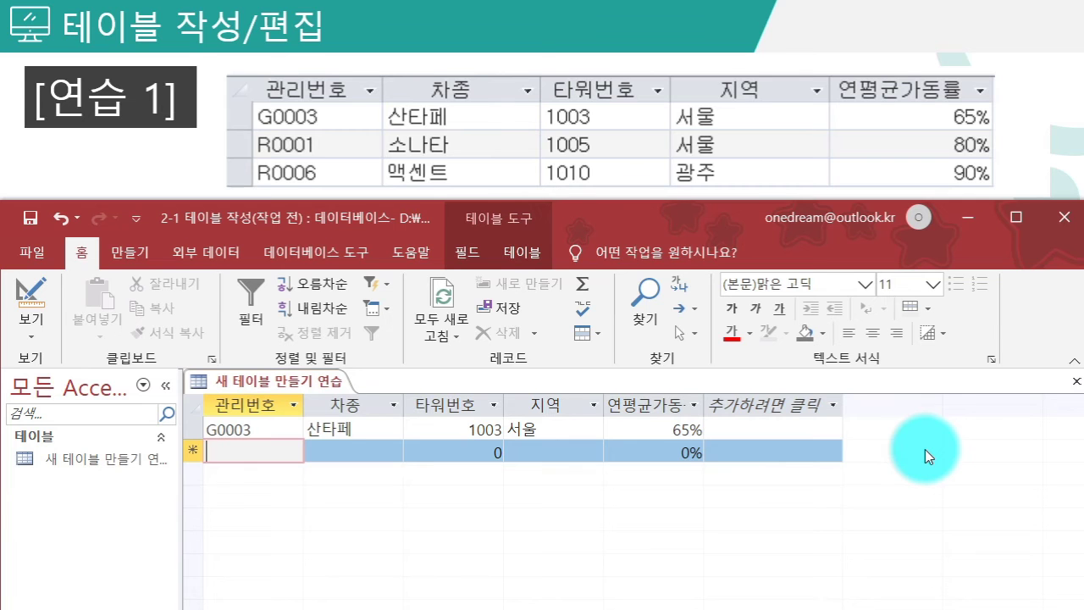
Step: Add the second record: 관리번호 R0001, 차종 소나타, 타워번호 1005, 지역 서울 and 연평균가동률 80%
type("R")
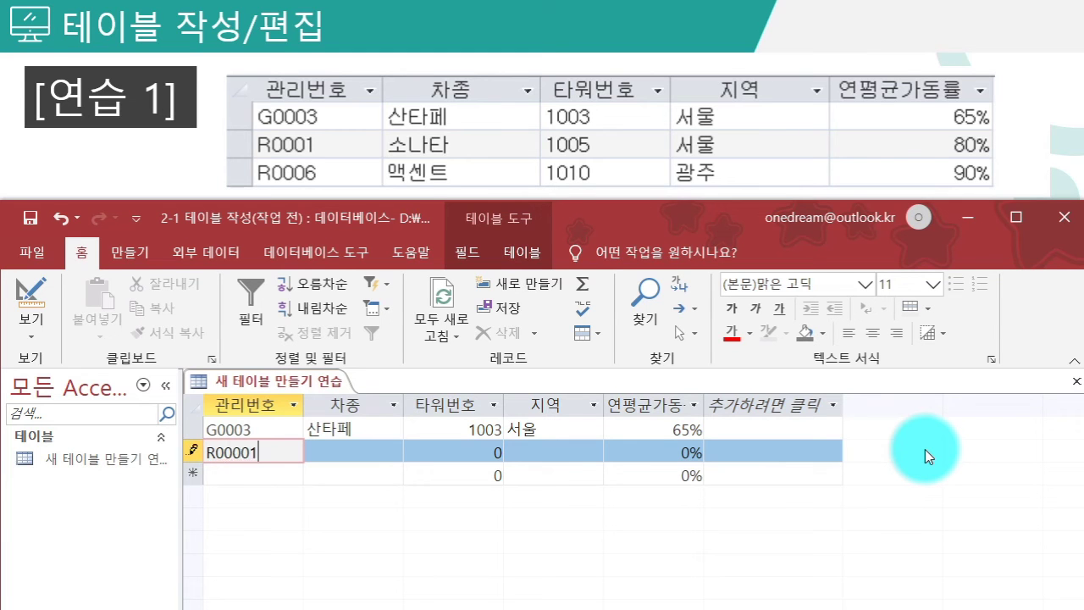
type("0001")
key("Return")
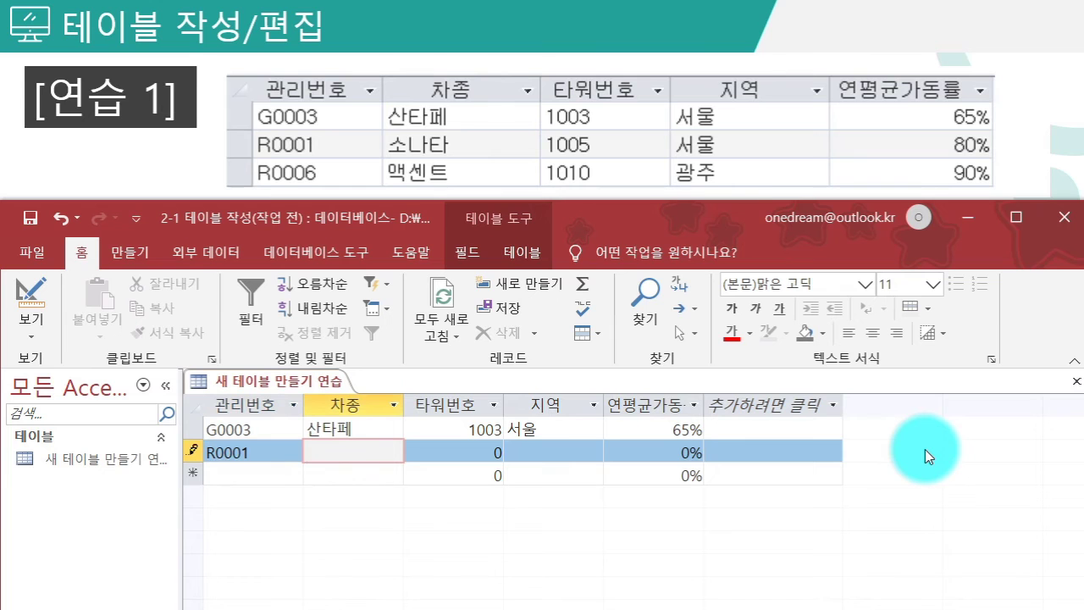
type("소나타")
key("Return")
type("100")
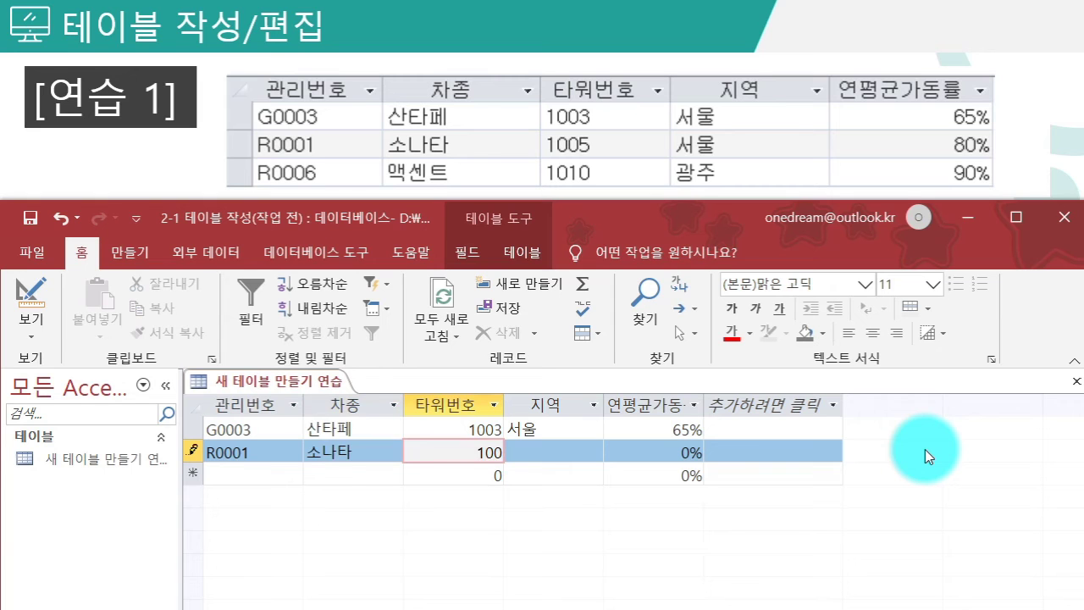
type("5")
key("Return")
type("서")
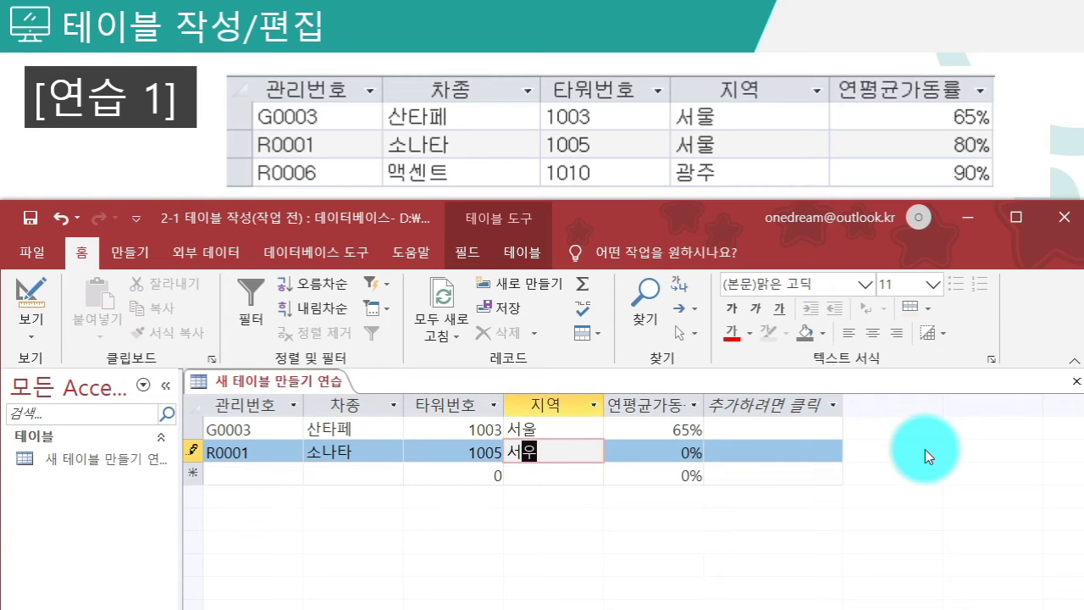
type("울")
key("Return")
type("80")
key("Return")
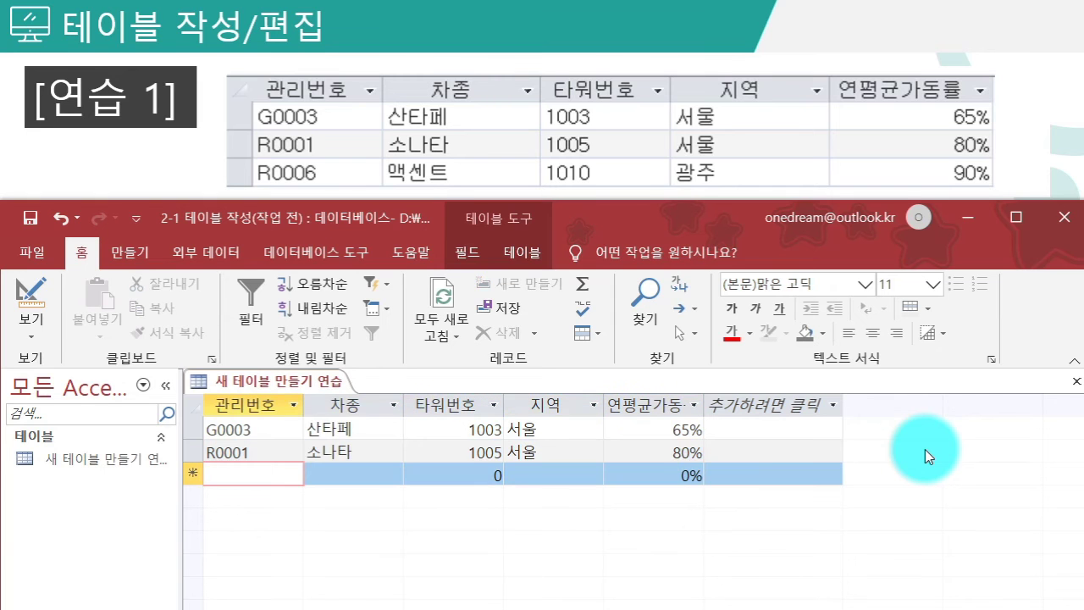
left_click(681, 476)
left_click_drag(682, 476, 699, 485)
type("%")
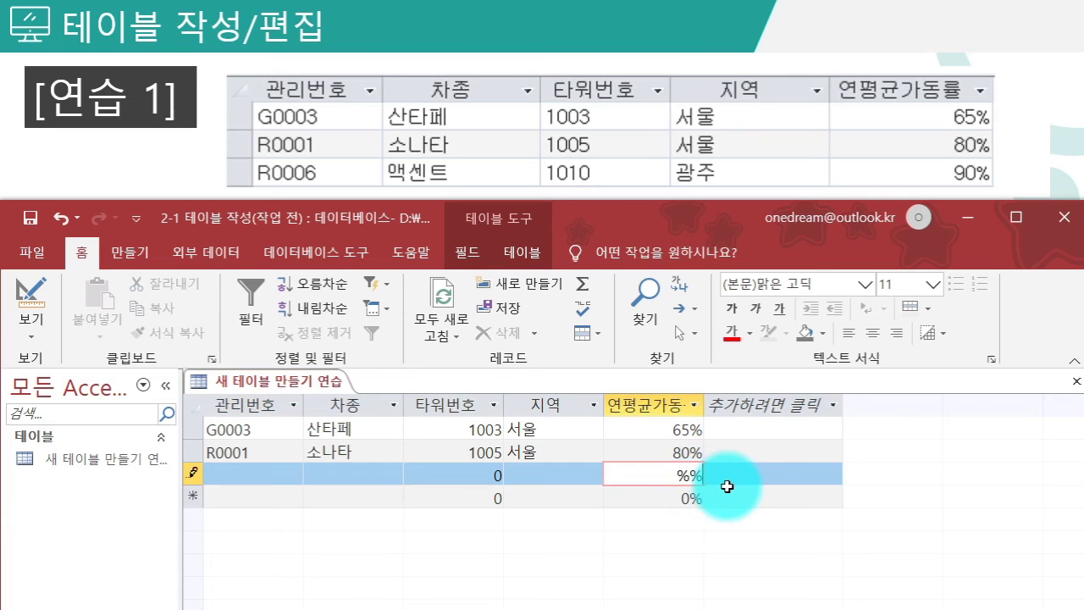
key("Escape")
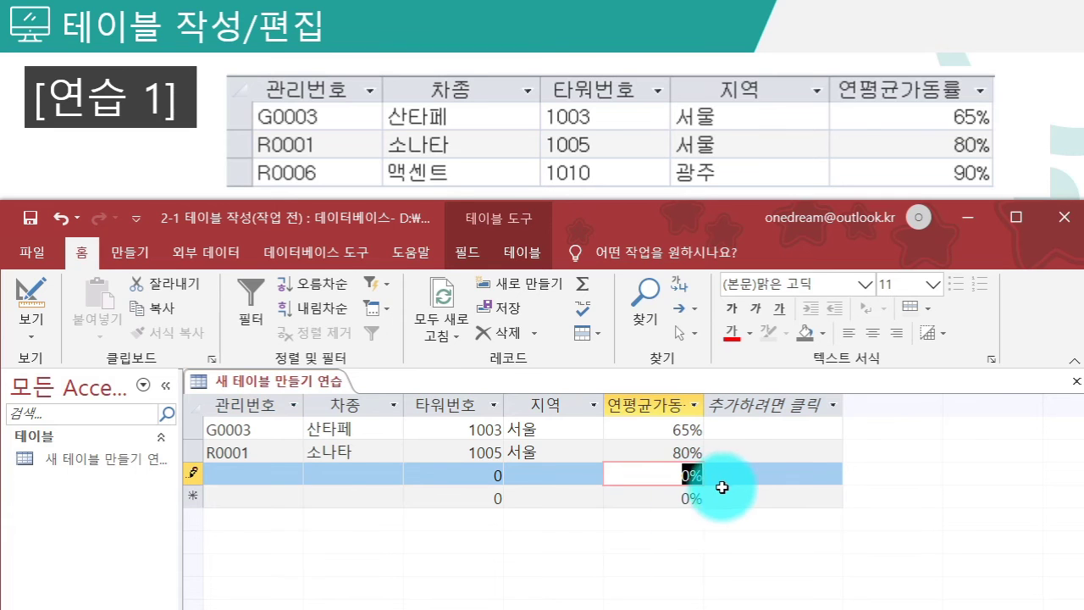
Step: Add the third record: 관리번호 R0006, 차종 액센트, 타워번호 1010, 지역 광주 and 연평균가동률 90%
left_click(285, 473)
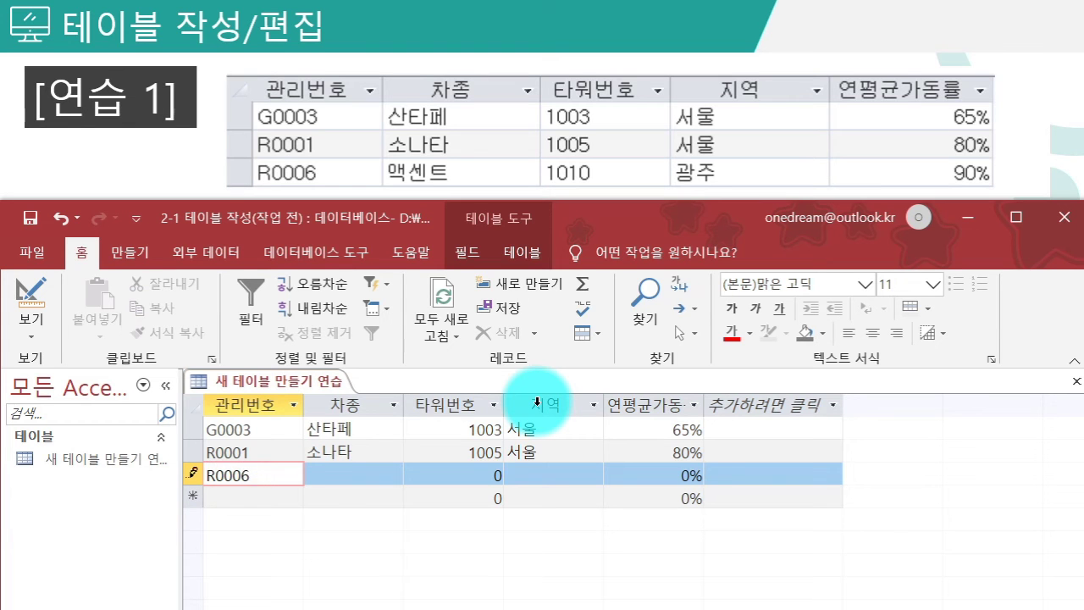
key("Tab")
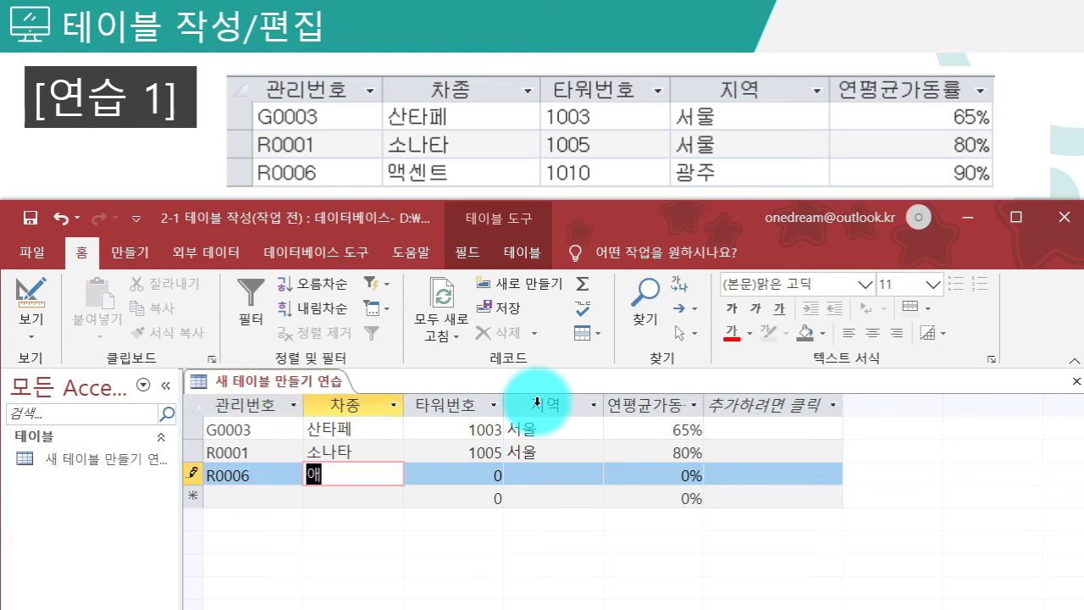
key("Tab")
type("1010")
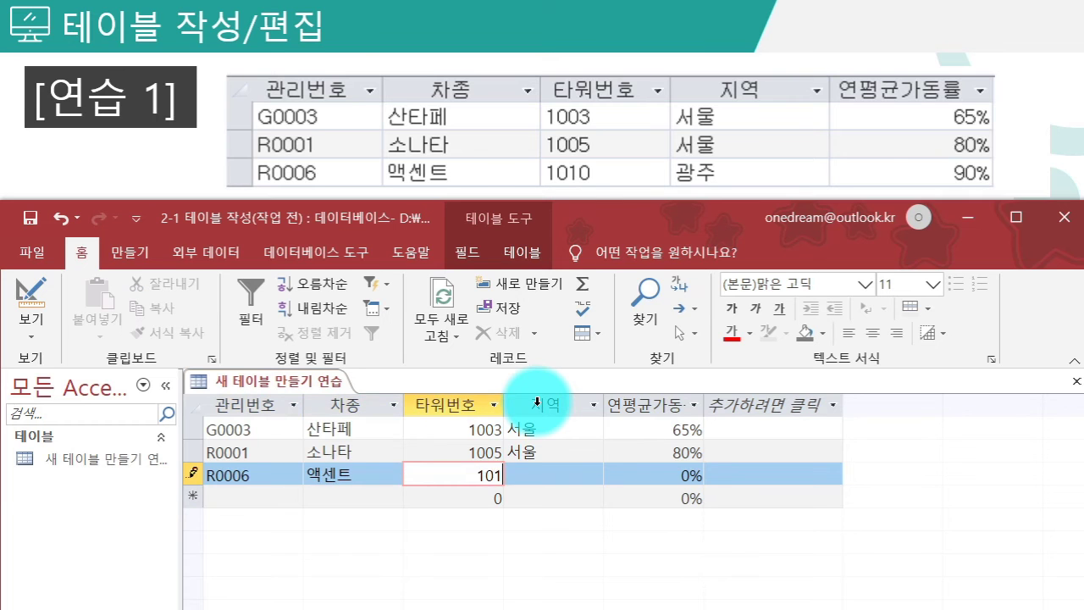
key("Tab")
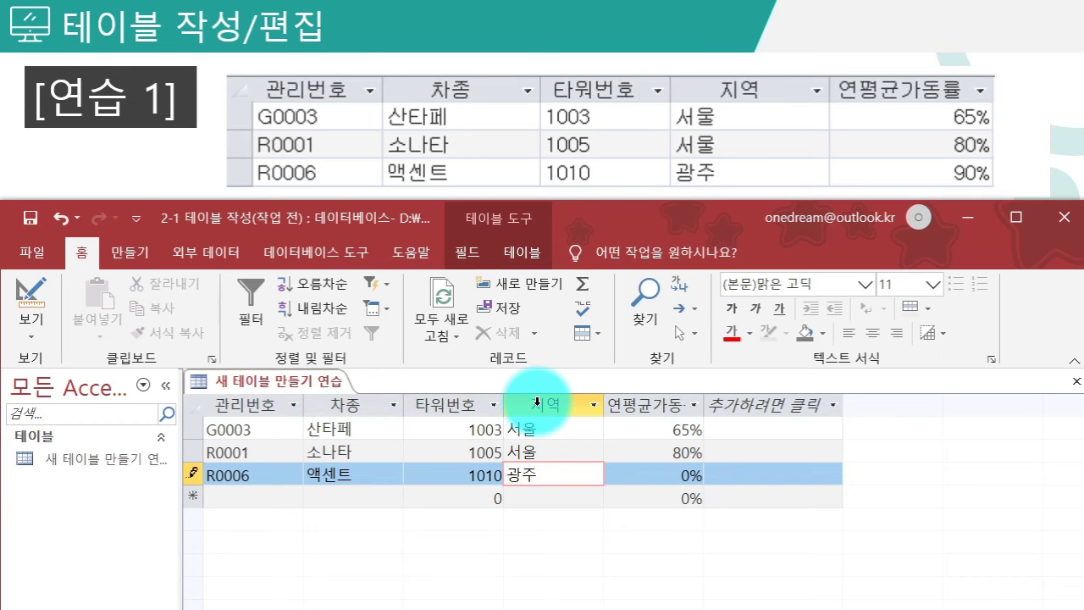
type("광주")
key("Tab")
type("90")
key("Tab")
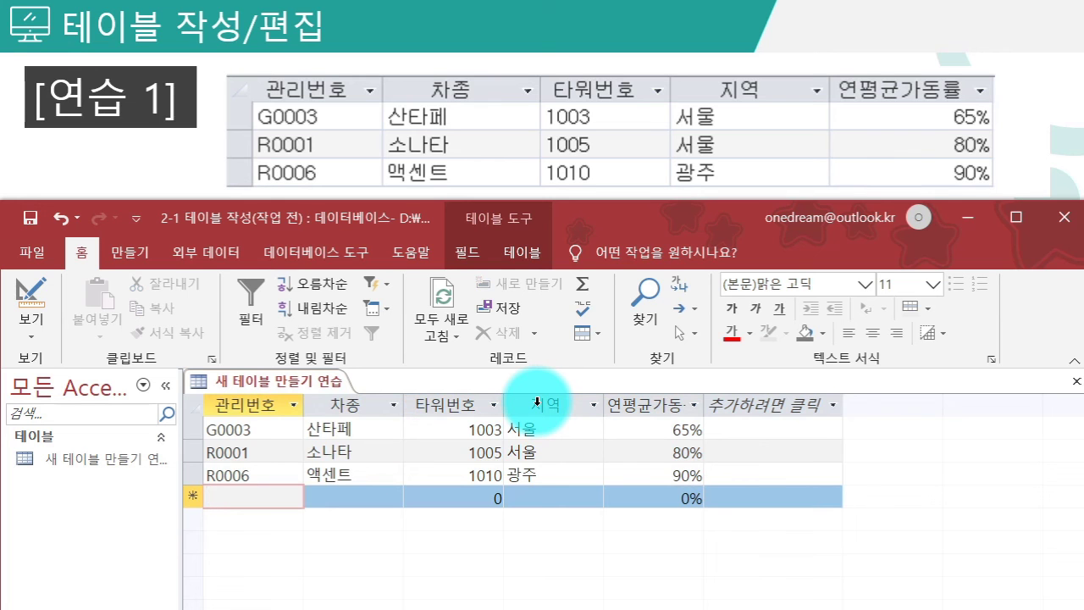
Step: Create a new table for the second exercise and switch it to Design View, saving it as 연습 2
left_click(123, 184)
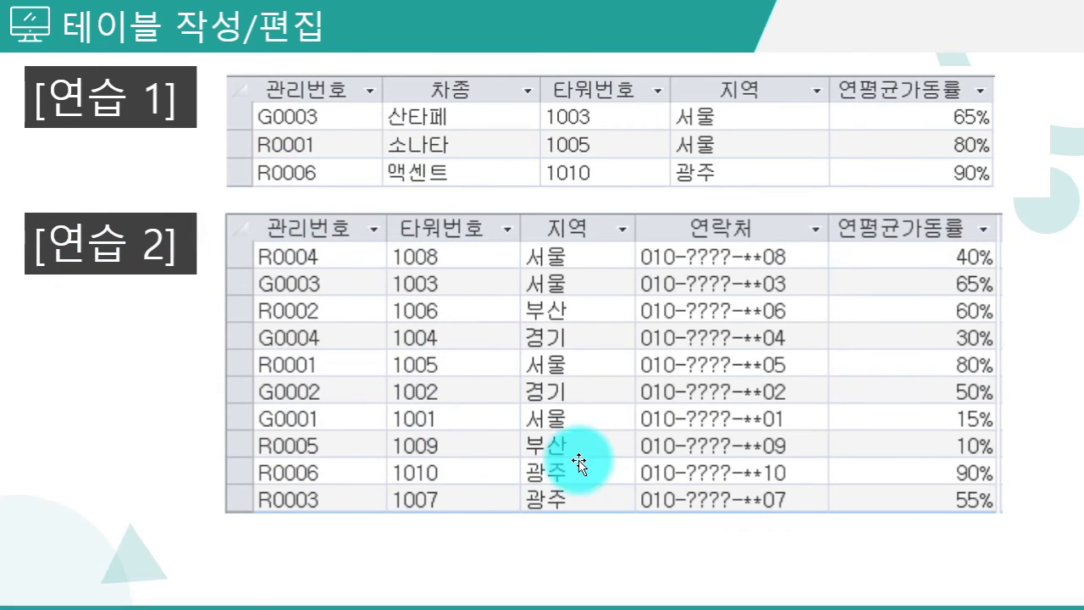
key("alt+Tab")
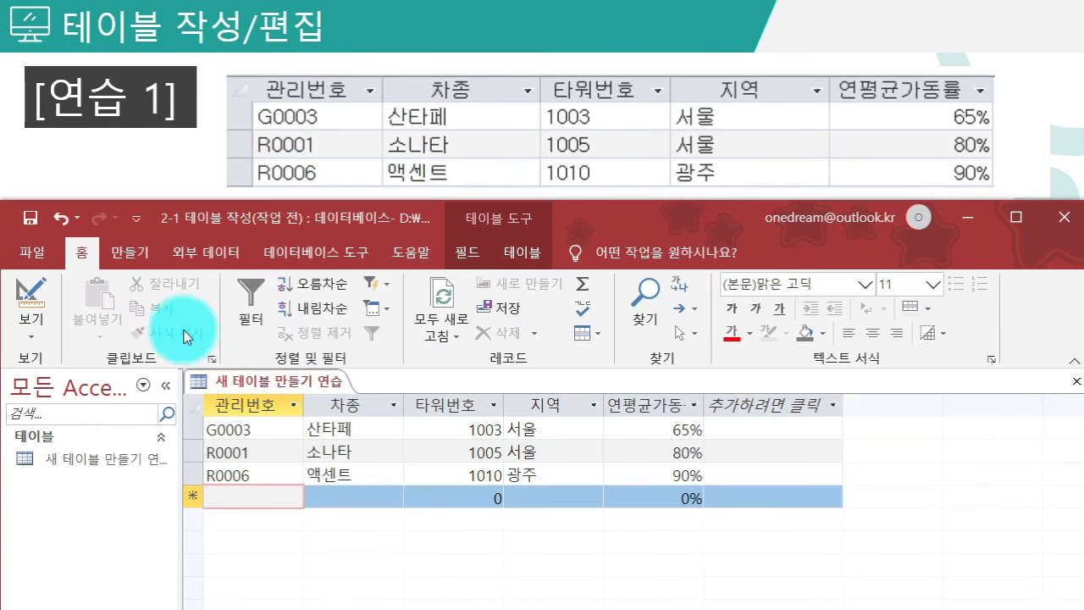
left_click(127, 250)
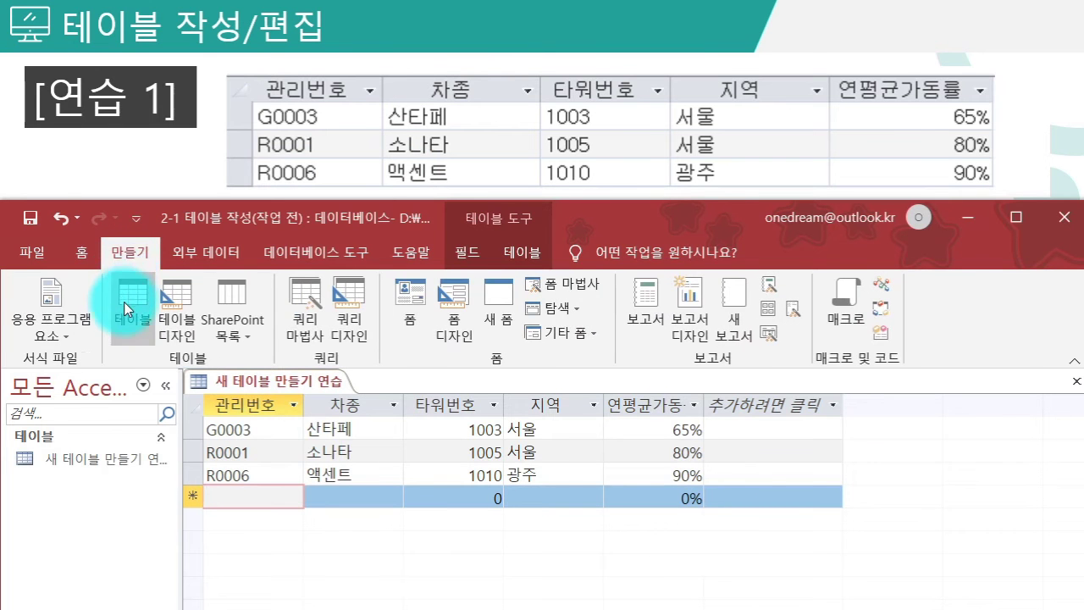
left_click(124, 302)
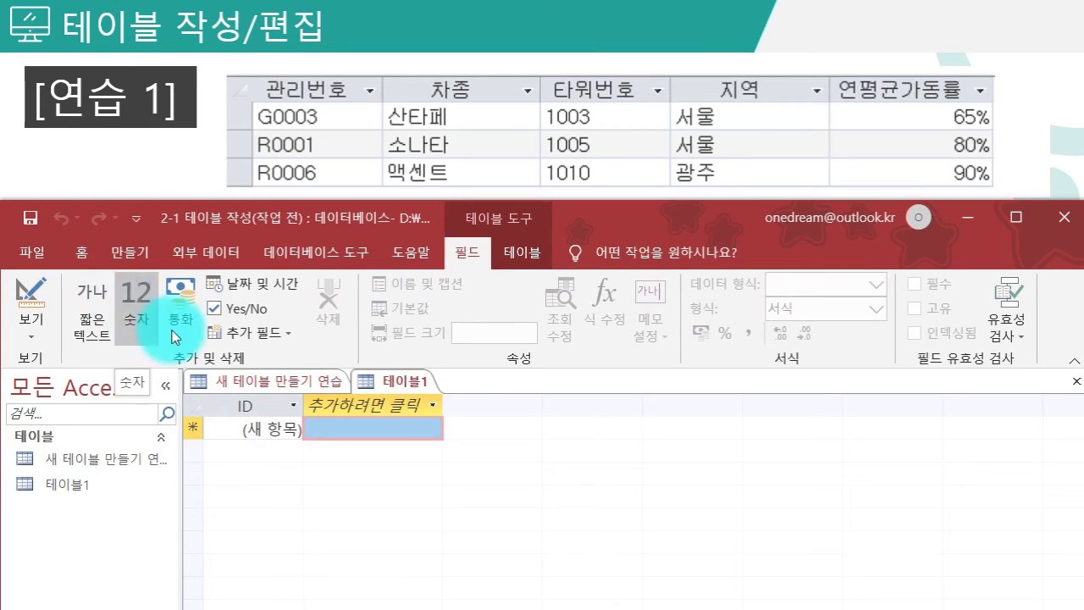
right_click(389, 381)
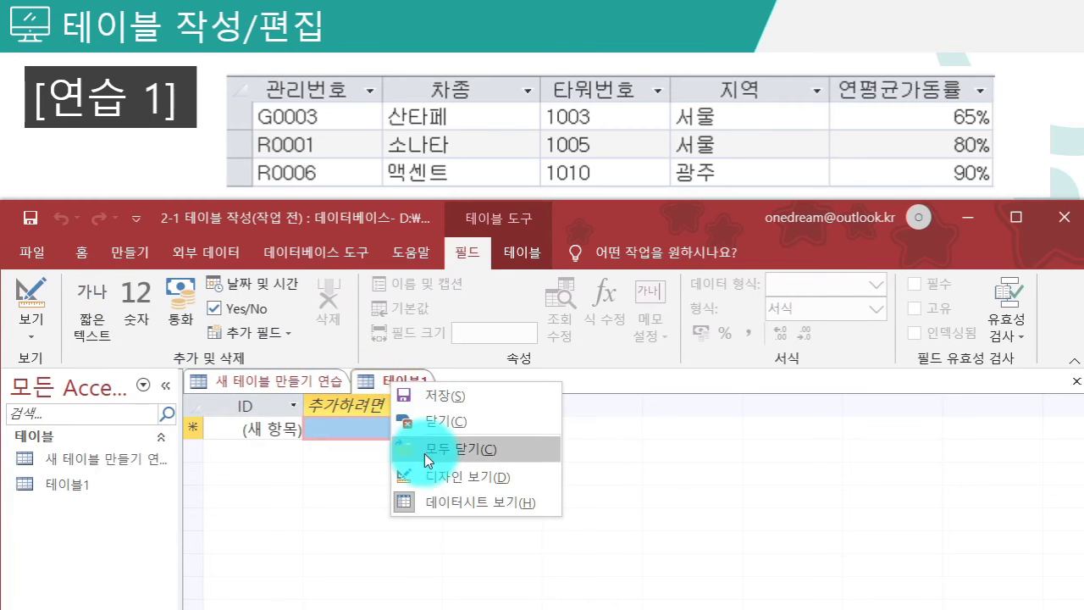
left_click(441, 477)
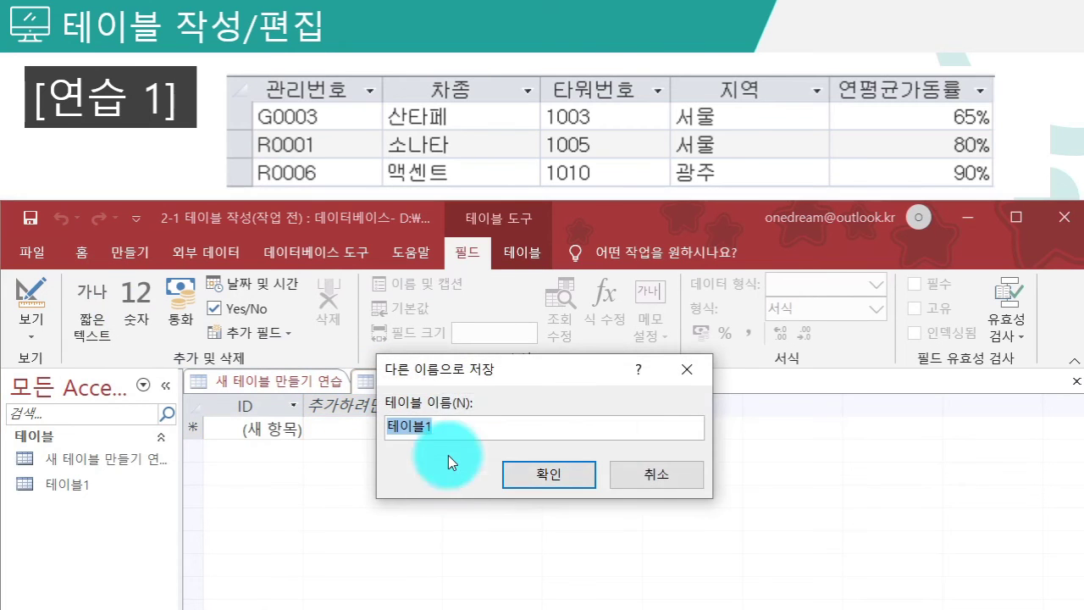
type("ㅇ")
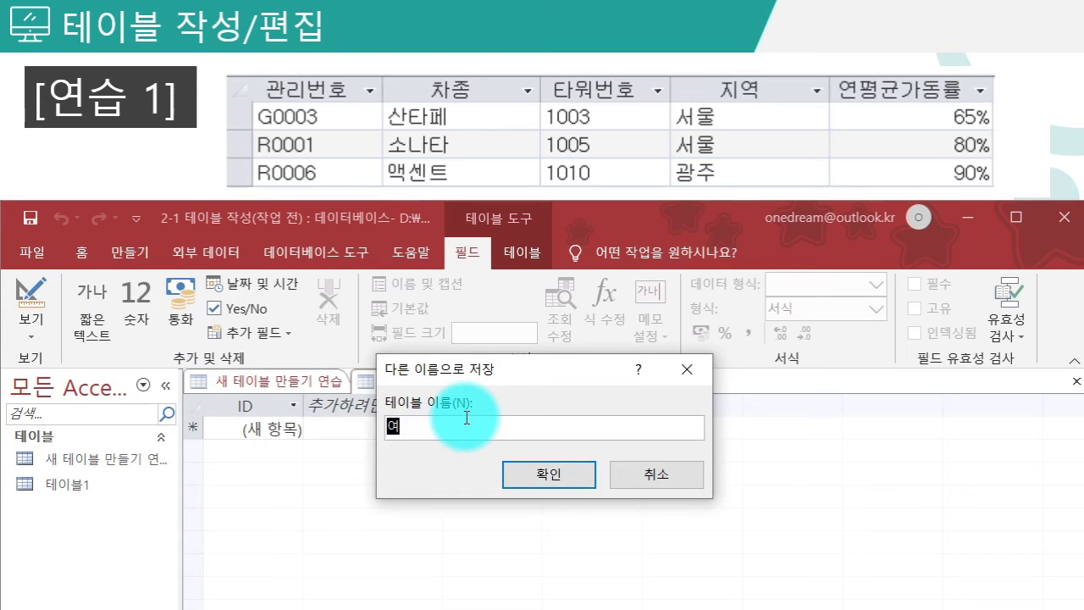
type("연습 2")
key("Return")
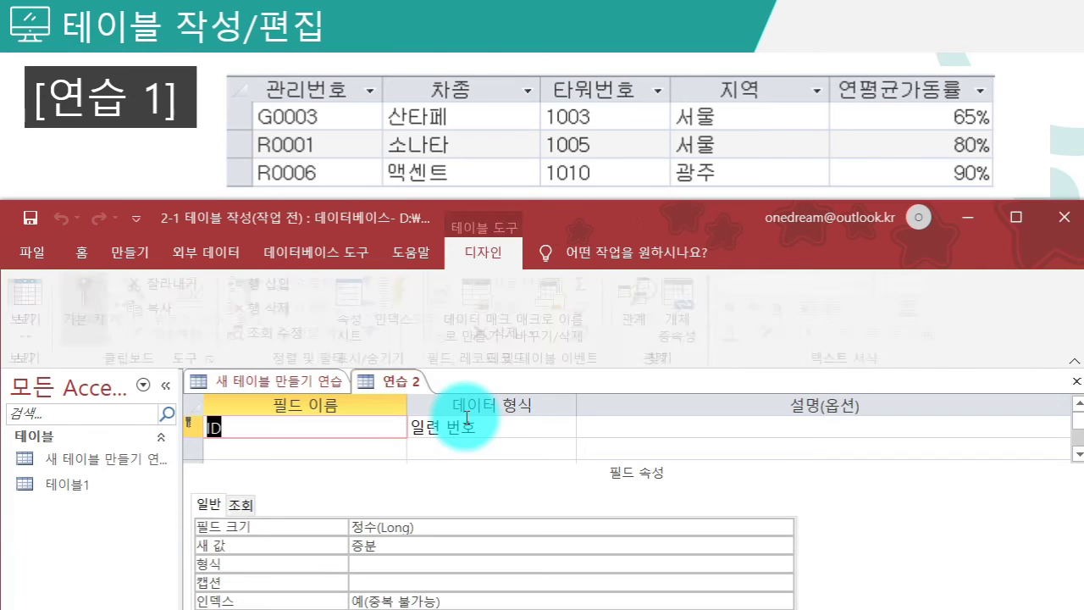
Step: Rename the ID field of the 연습 2 table as 관리번호 and set its data type to 짧은 텍스트
left_click(174, 172)
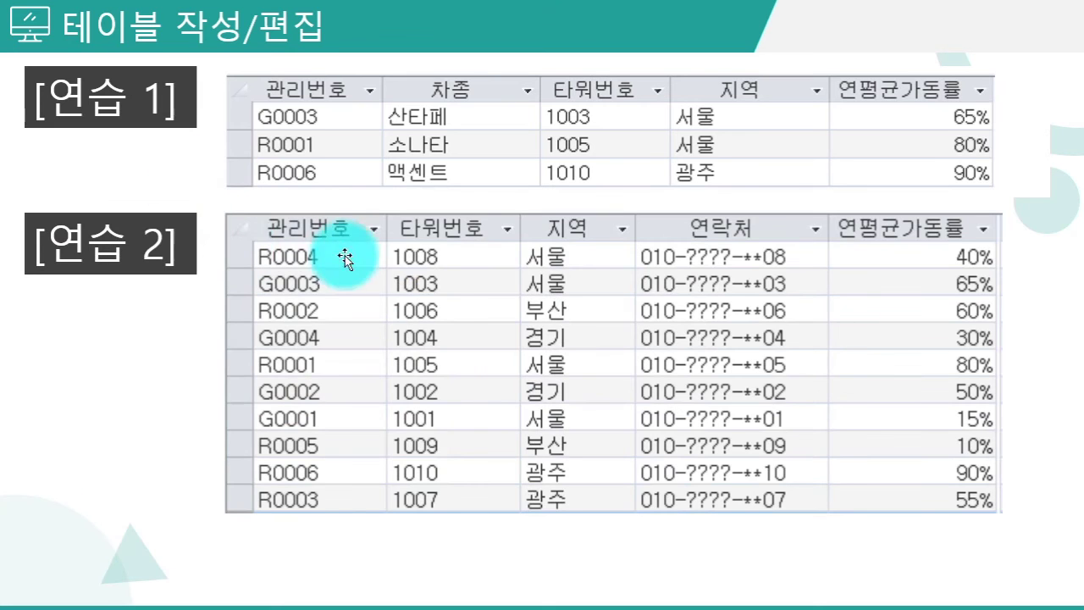
key("alt+Tab")
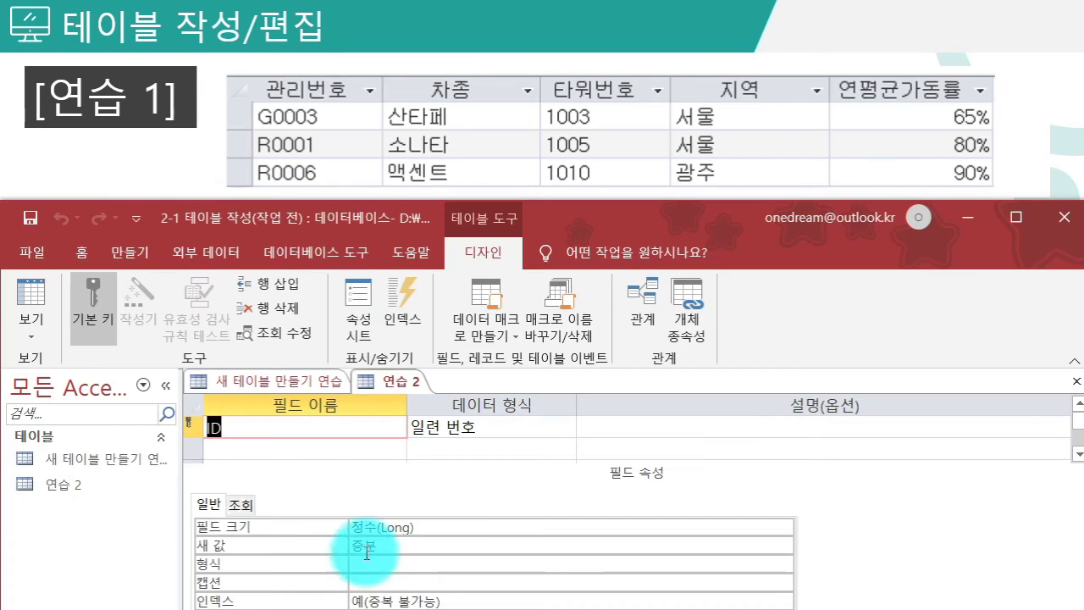
type("관리번호")
key("Tab")
key("alt+Tab")
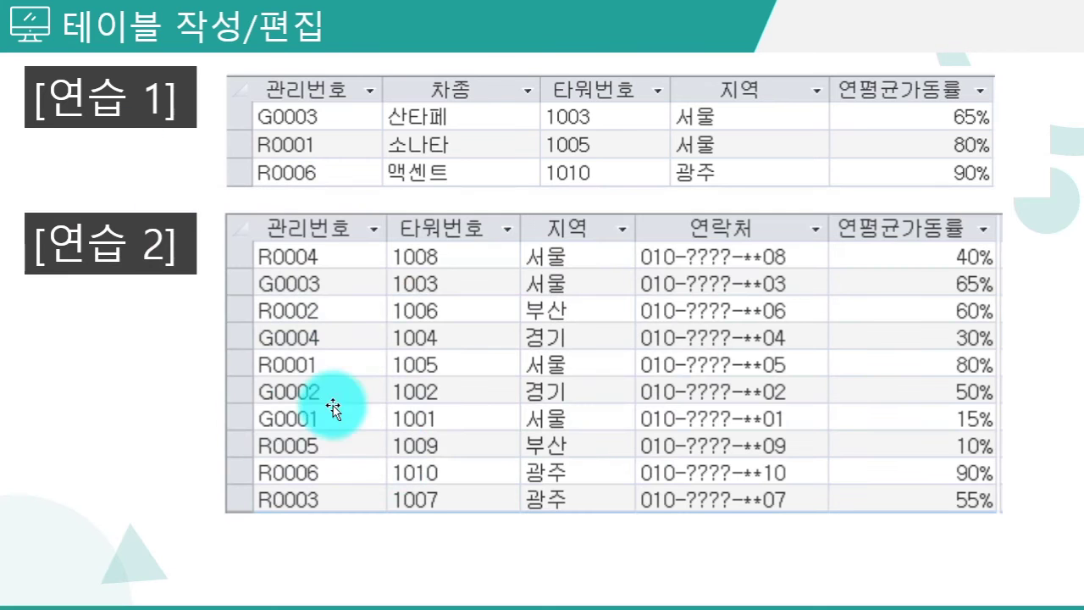
key("alt+Tab")
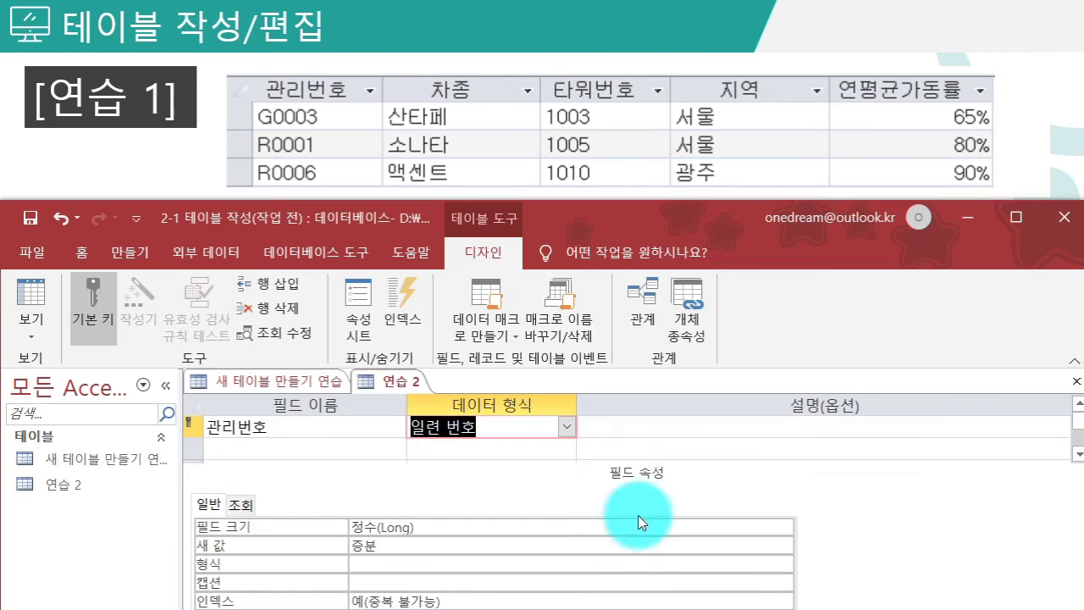
left_click(564, 427)
left_click(488, 140)
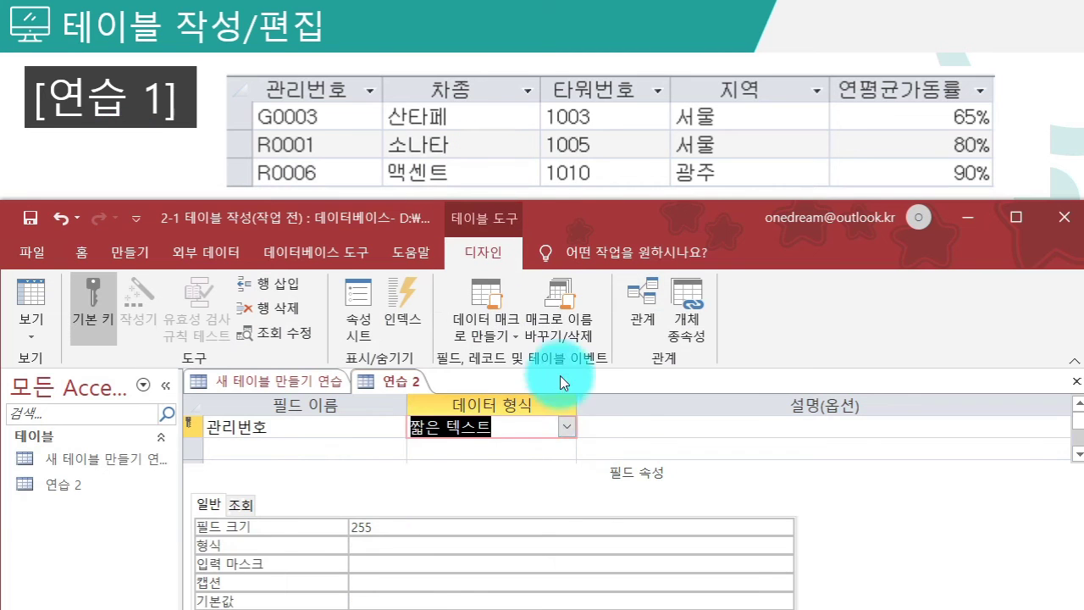
Step: Add a 타워번호 field below 관리번호 with the data type 숫자
left_click(305, 448)
key("alt+Tab")
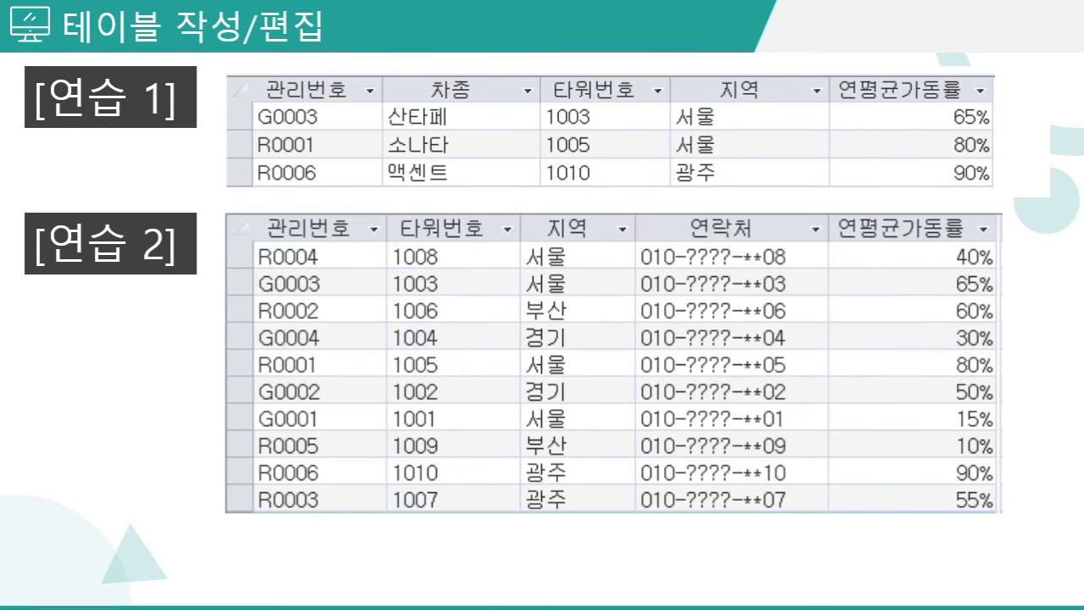
key("alt+Tab")
type("타워")
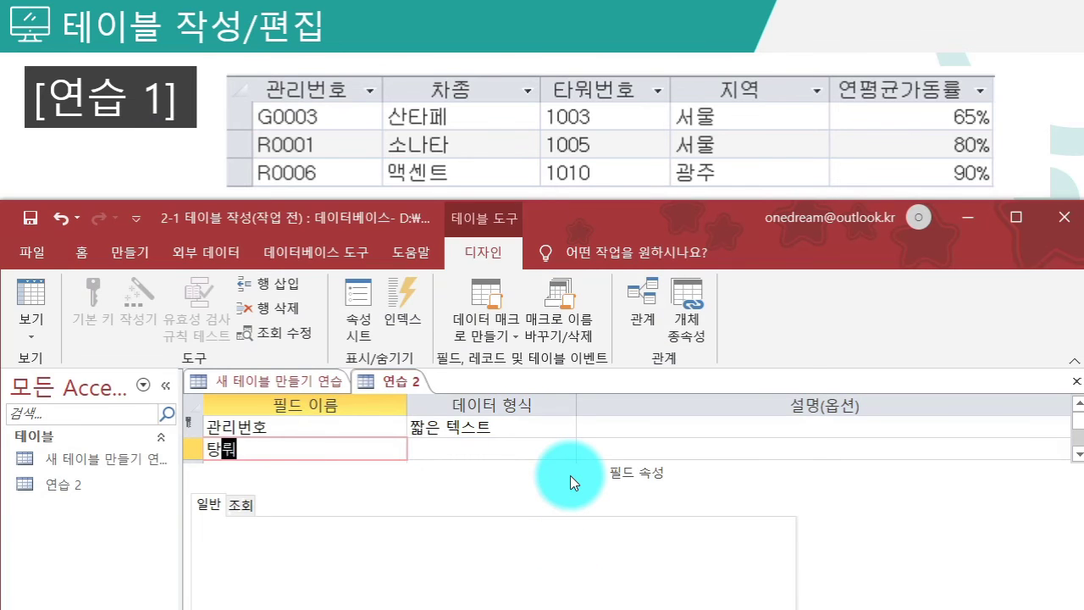
type("타워번호")
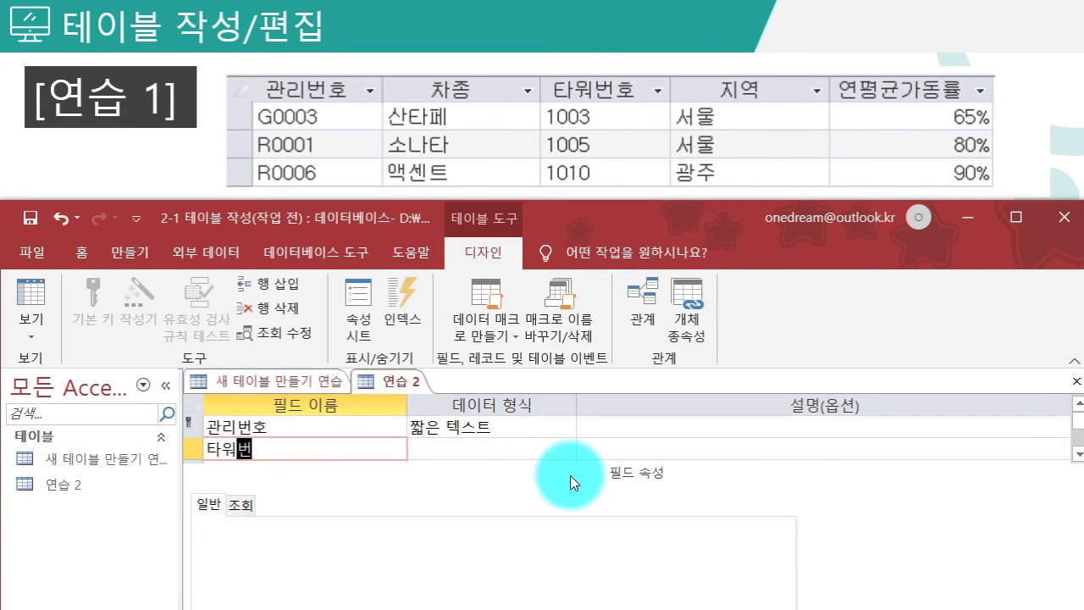
key("Tab")
left_click(565, 449)
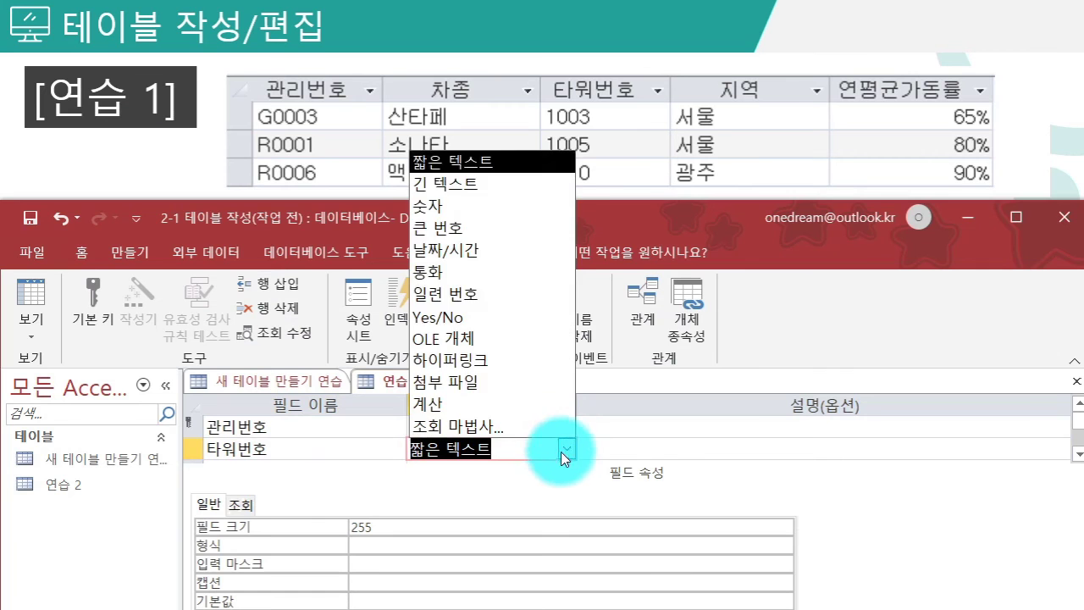
left_click(460, 203)
key("Tab")
key("Tab")
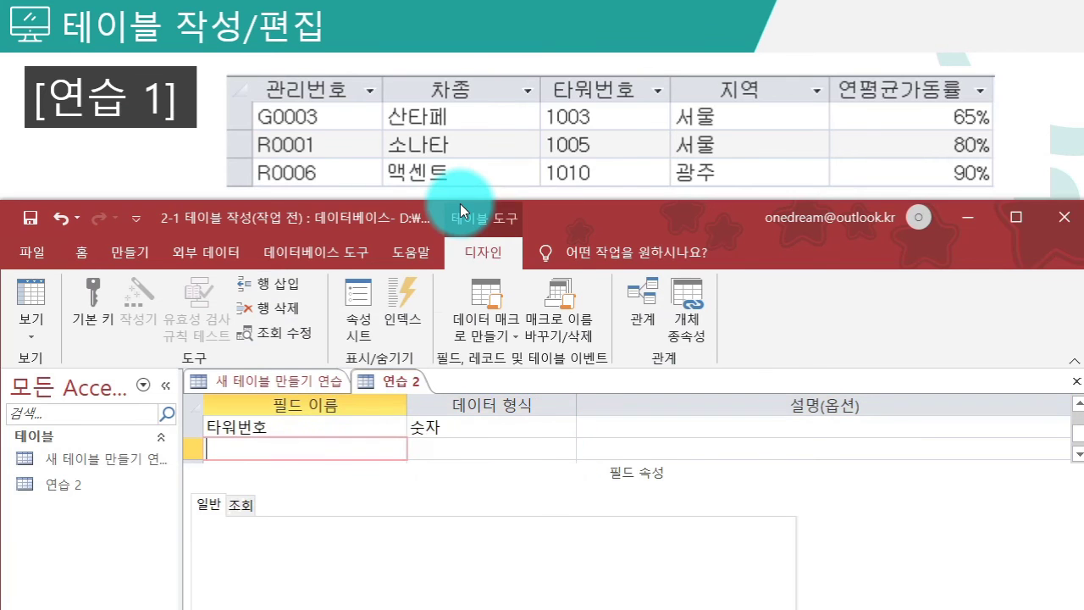
Step: Add a 지역 field below 타워번호 with the data type 짧은 텍스트
left_click(62, 158)
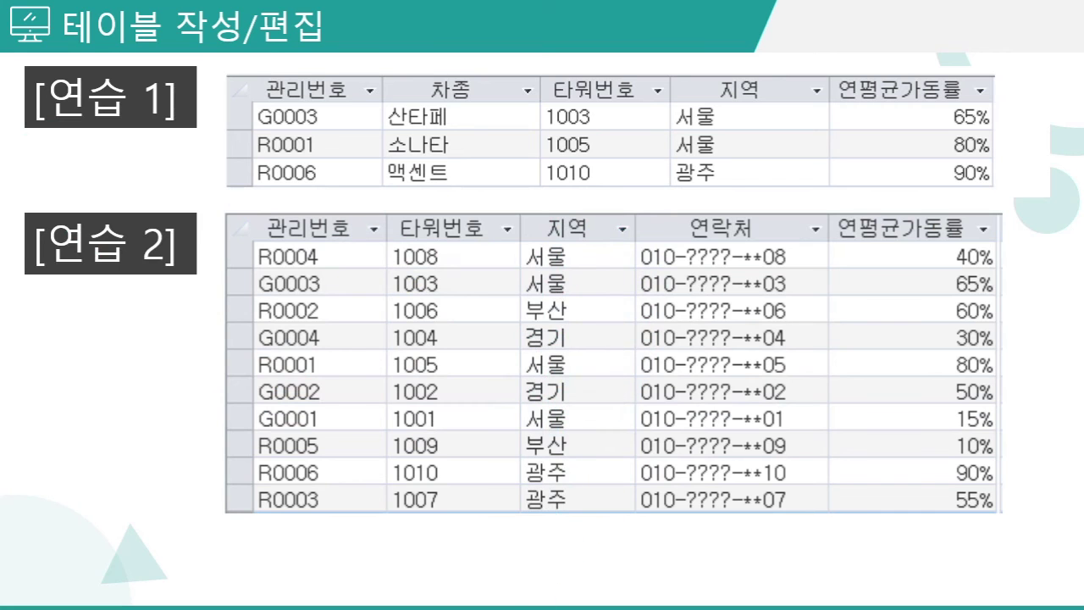
left_click(507, 589)
type("지역")
key("Return")
key("Return")
key("Return")
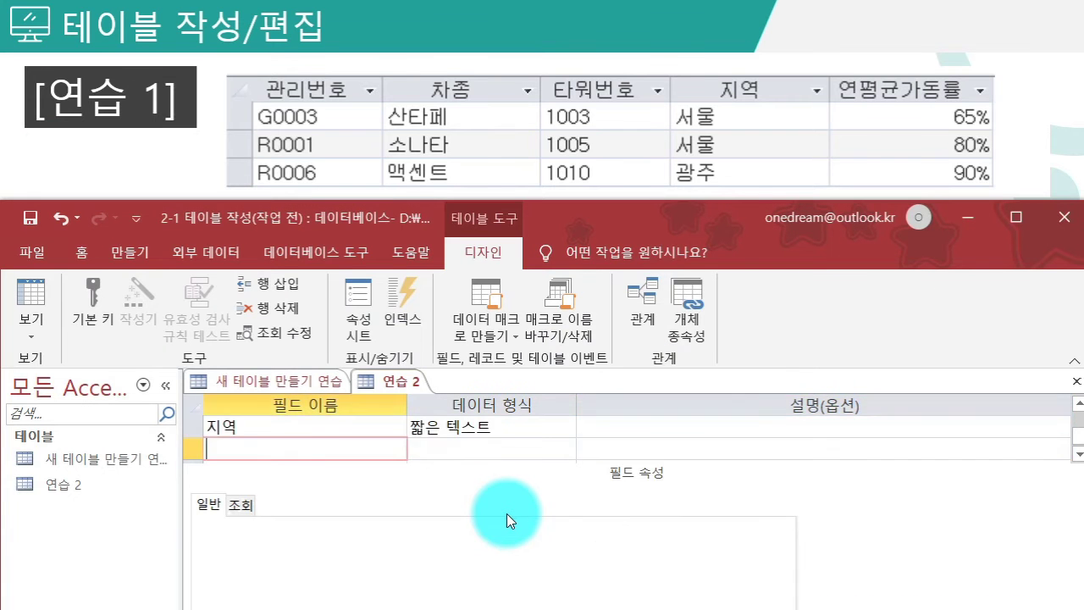
Step: Add a 연락처 field below 지역 with the data type 짧은 텍스트, following the 연습 2 reference table
left_click(164, 154)
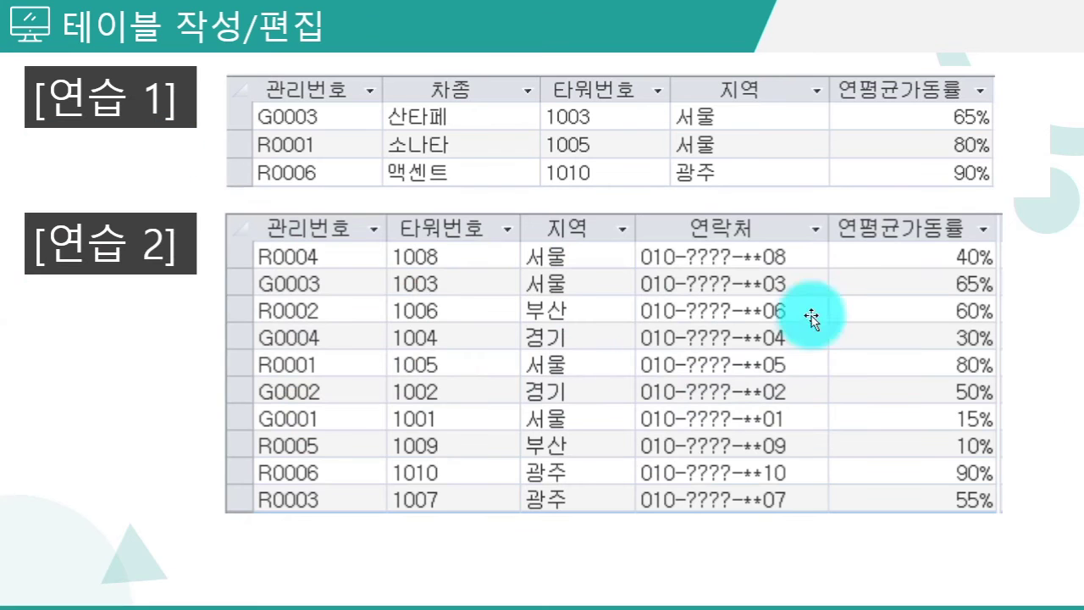
left_click(526, 604)
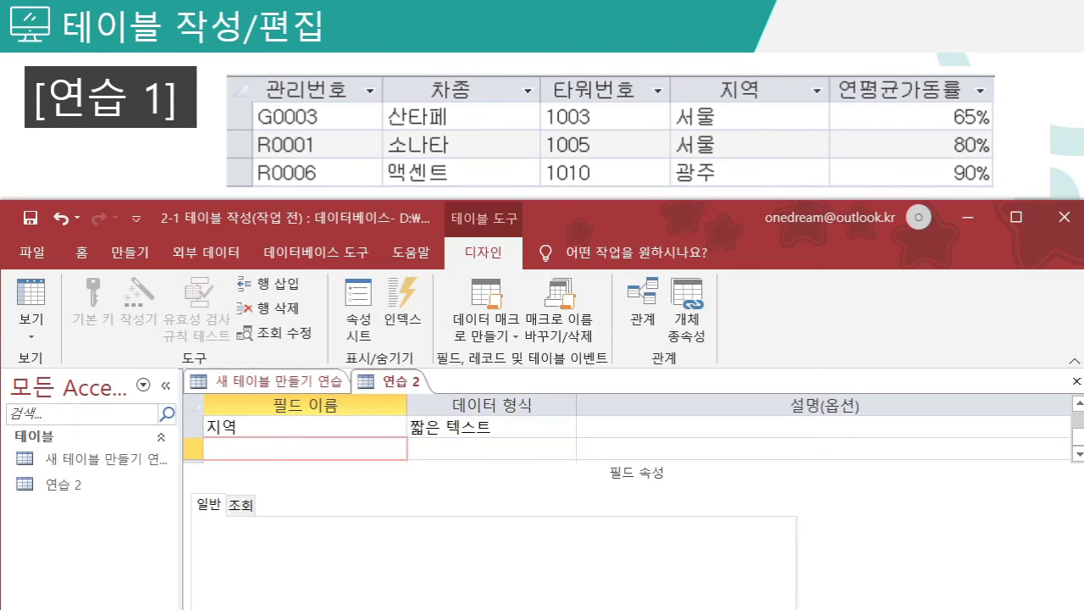
type("연락처")
key("Return")
key("Return")
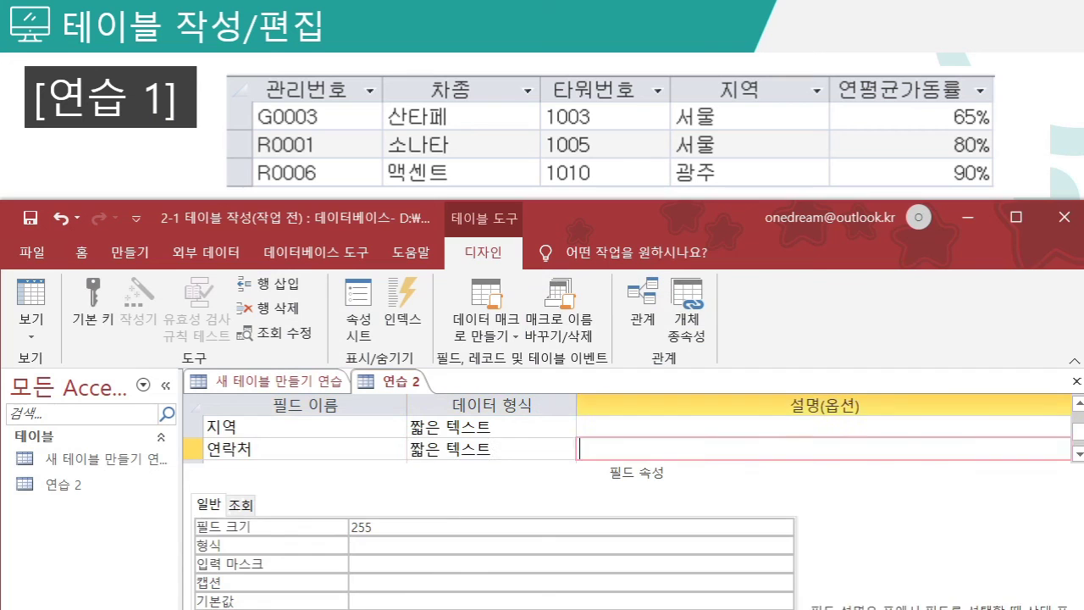
key("Return")
Step: Add a 연평균가동률 field below 연락처 with the data type 숫자
type("연펴")
type("균가동률")
key("Return")
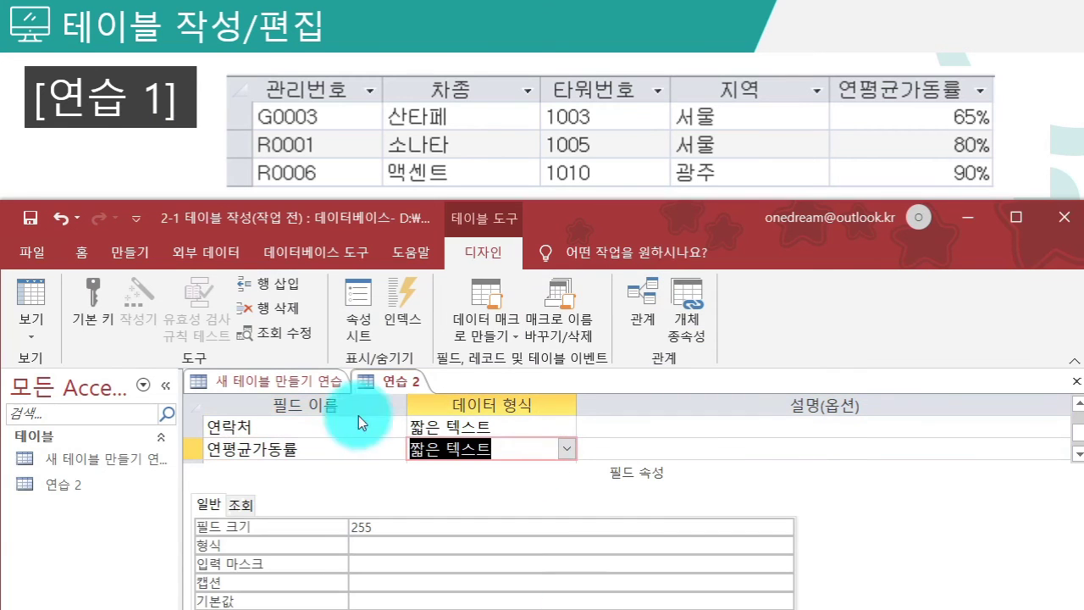
key("alt+Tab")
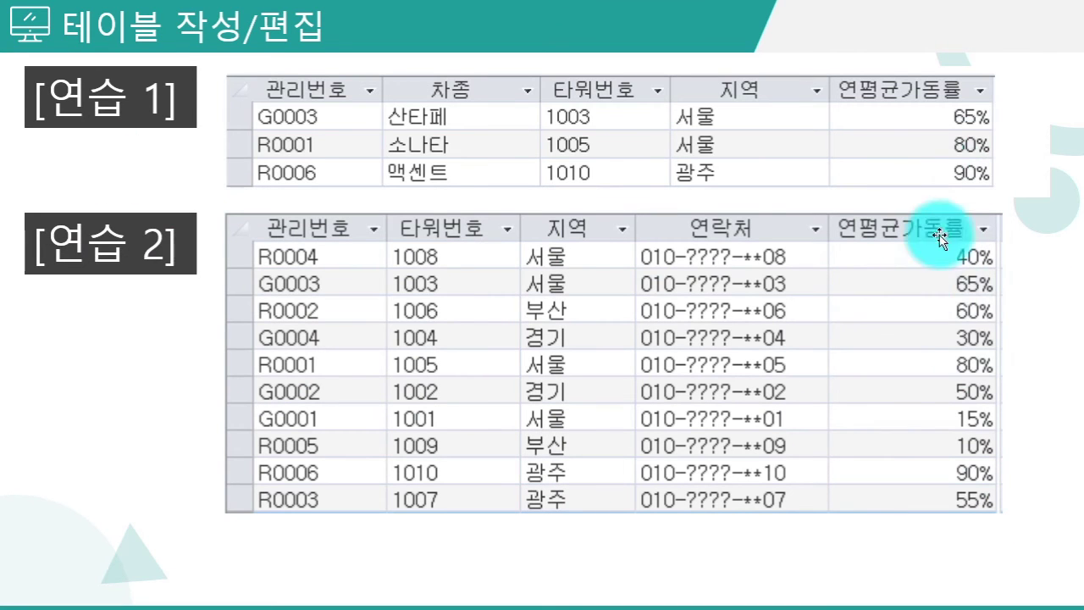
key("alt+Tab")
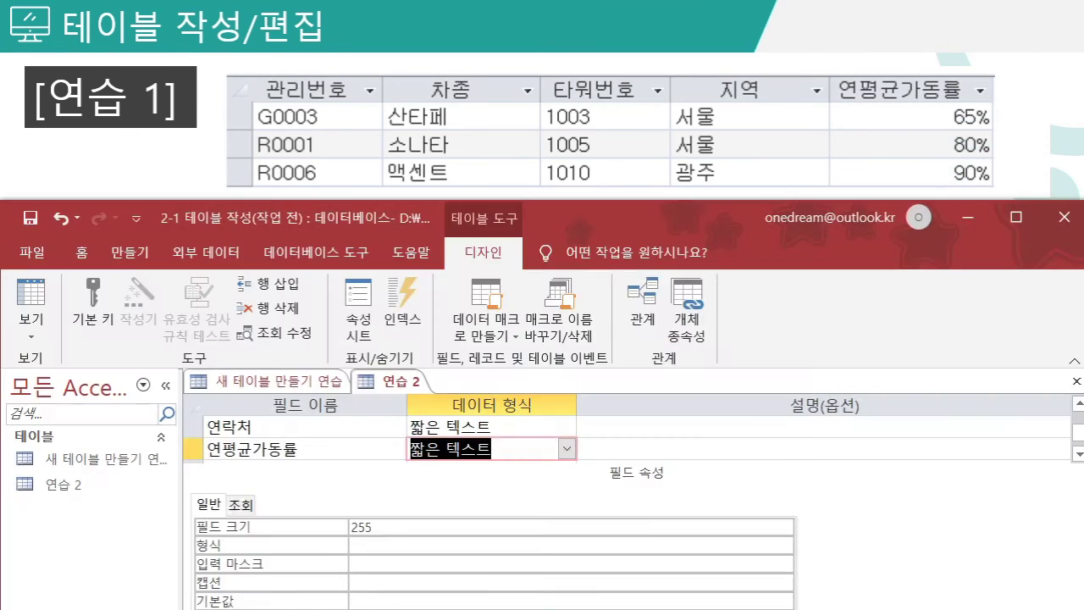
left_click(565, 449)
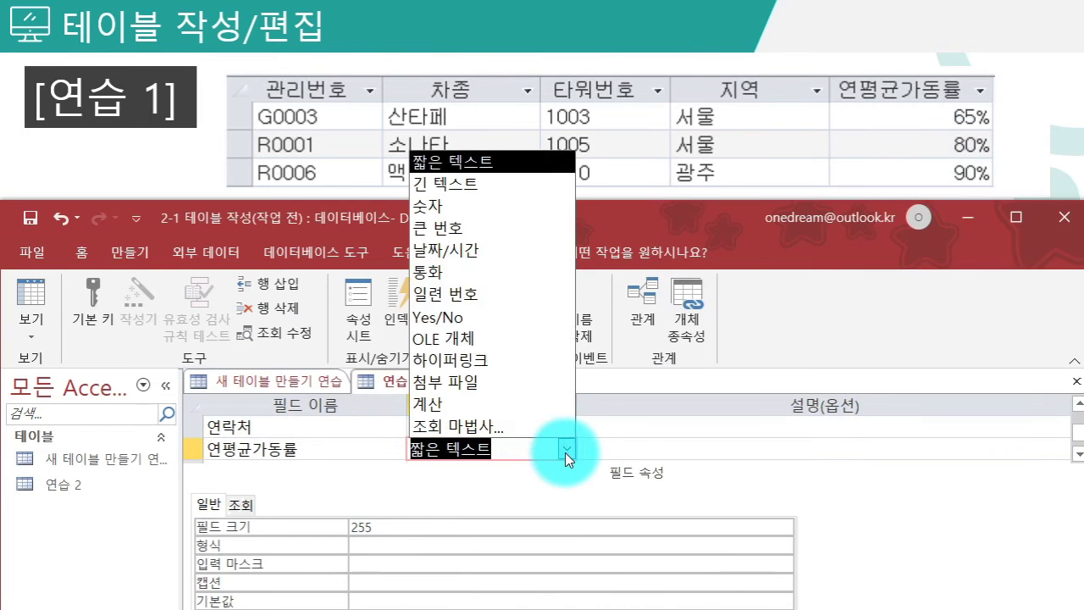
left_click(439, 206)
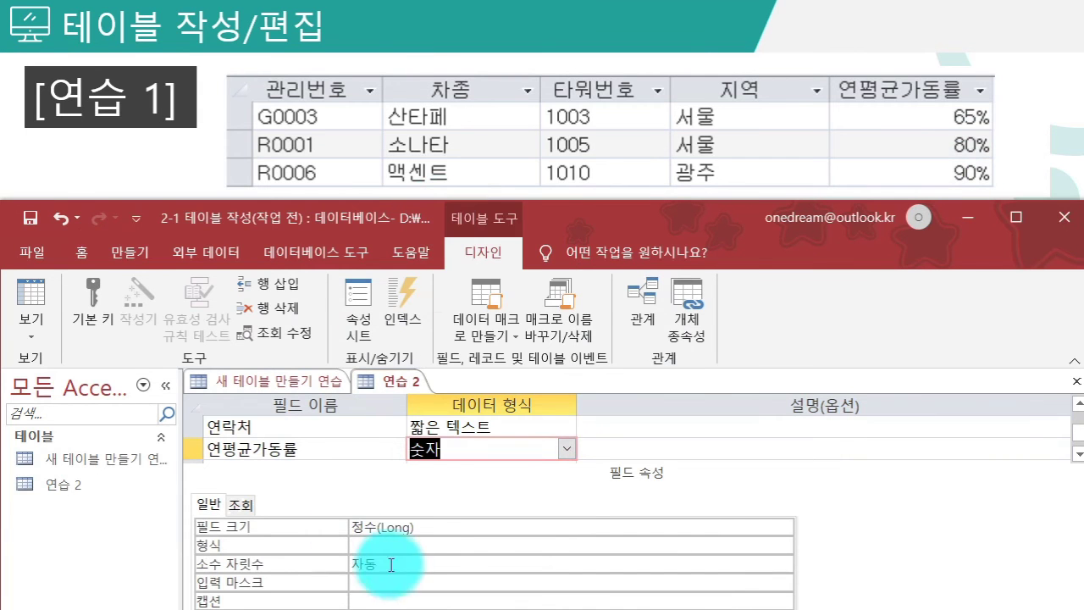
Step: Set the field size of 연평균가동률 to 실수(Single)
left_click(398, 549)
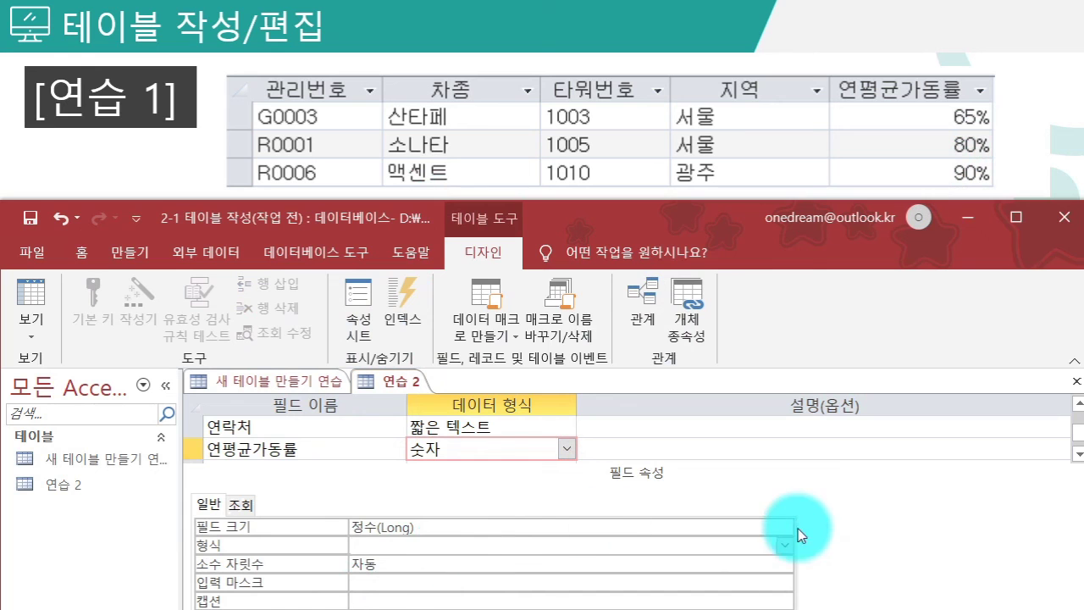
left_click(785, 525)
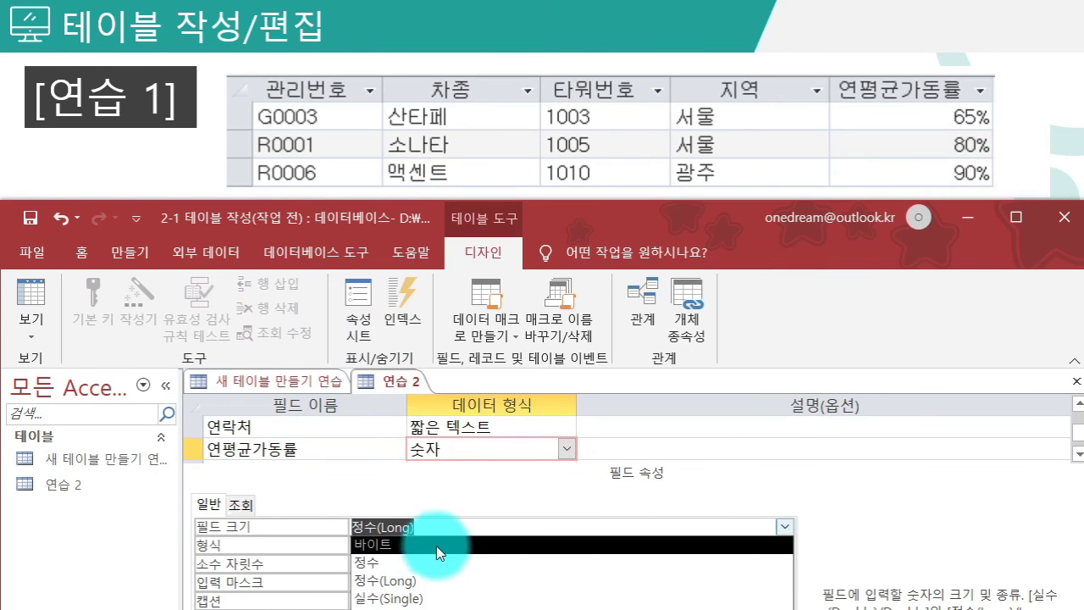
left_click(426, 597)
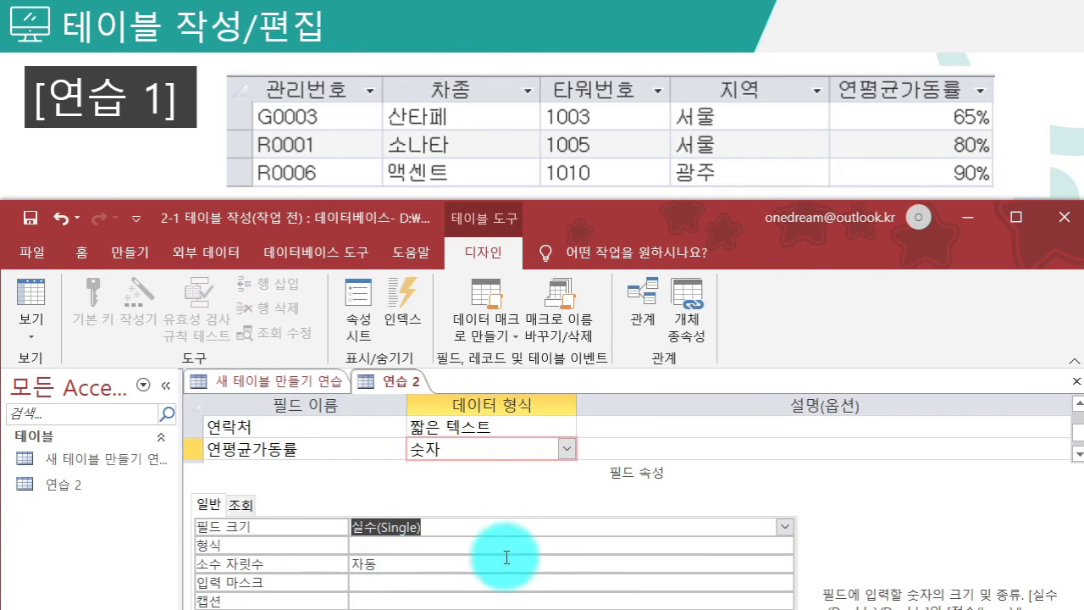
Step: Set the 연평균가동률 format to 백분율 with 0 decimal places
left_click(440, 542)
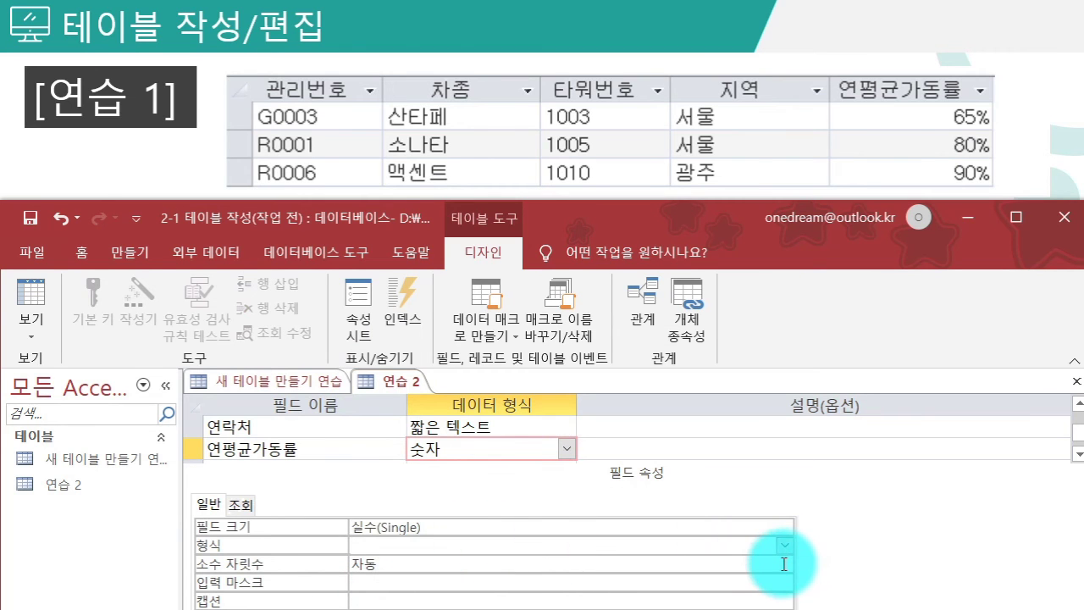
left_click(784, 546)
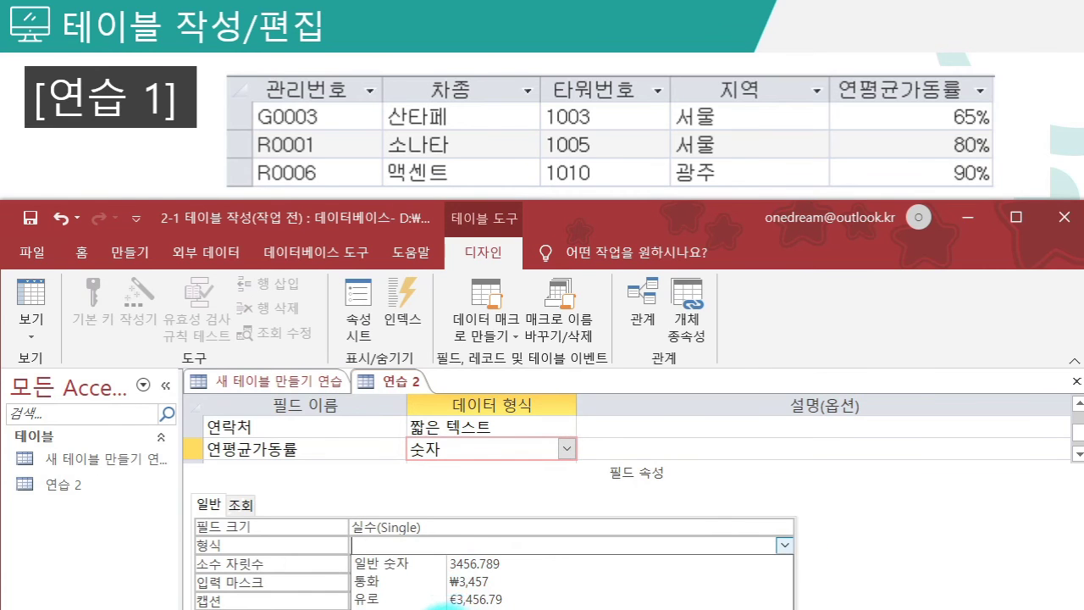
left_click(366, 208)
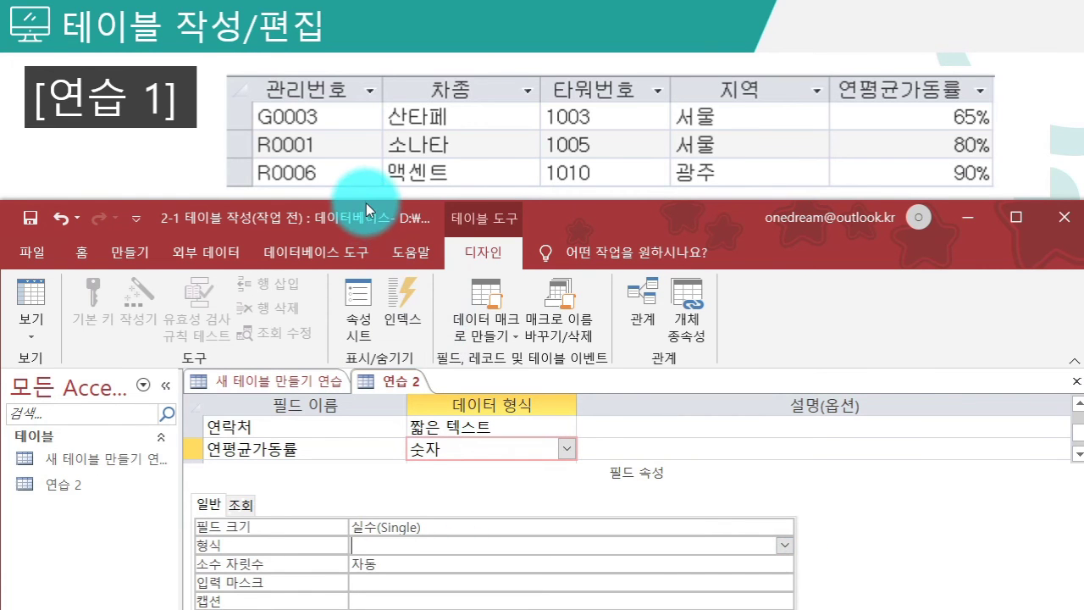
left_click_drag(366, 214, 368, 142)
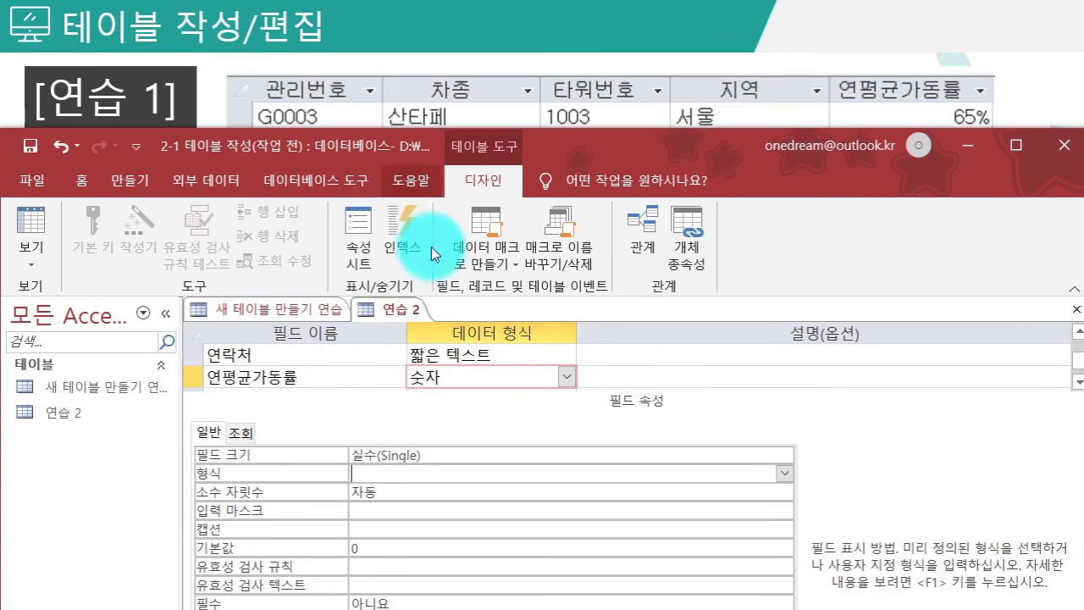
left_click(786, 474)
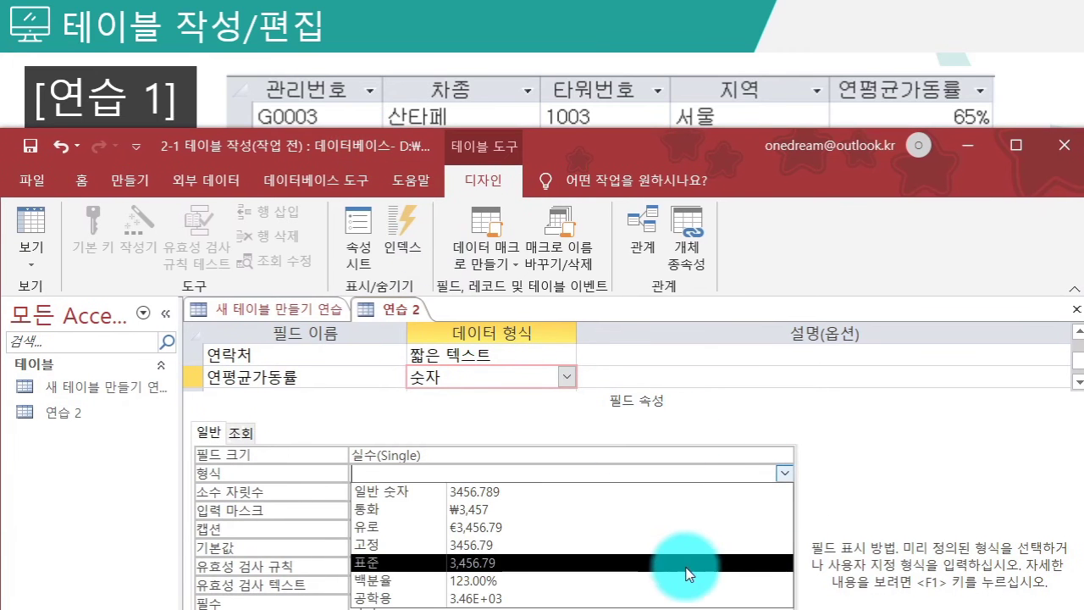
left_click(685, 581)
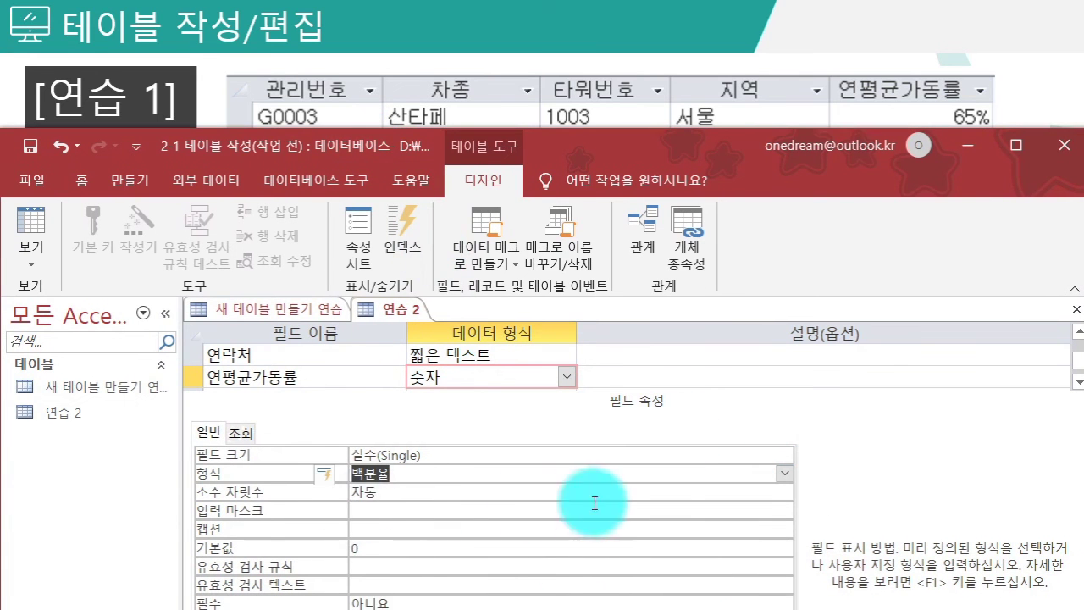
left_click(784, 497)
left_click(784, 493)
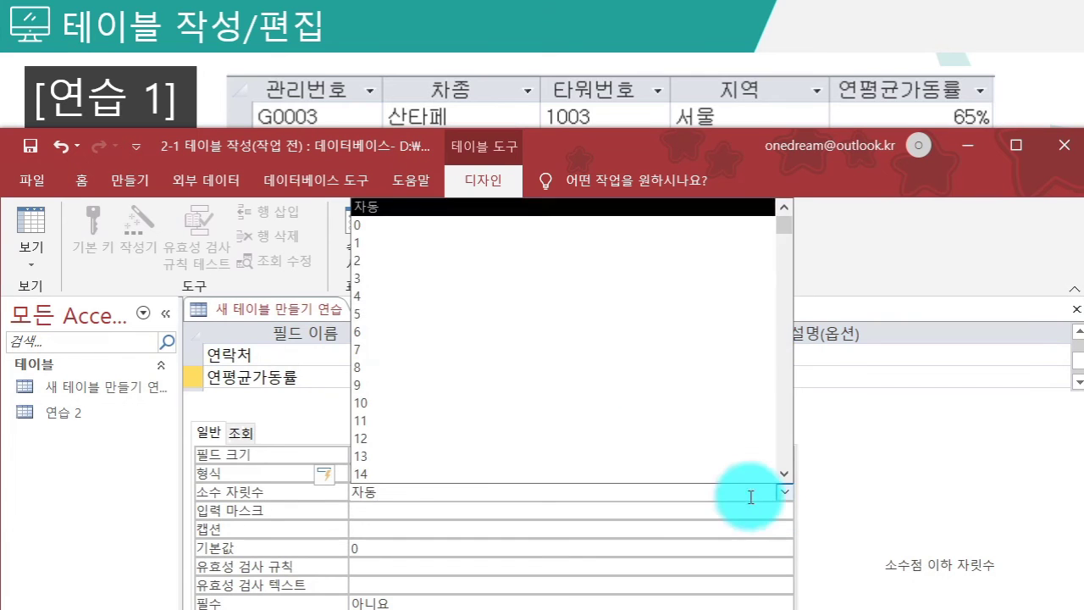
Step: Switch the 연습 2 table to Datasheet View, saving the design changes
left_click_drag(392, 161, 376, 295)
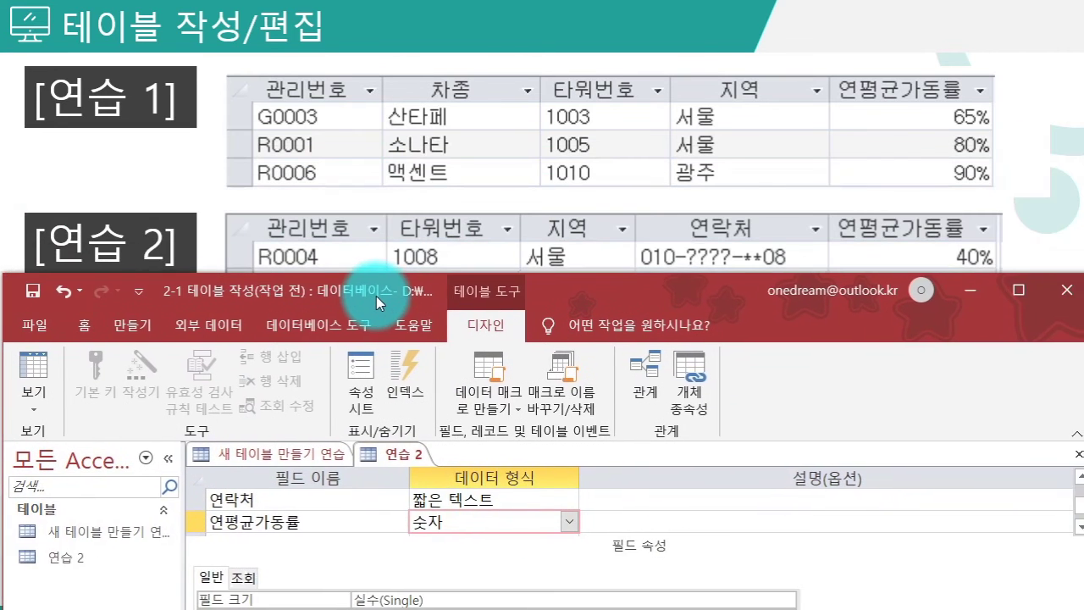
right_click(385, 457)
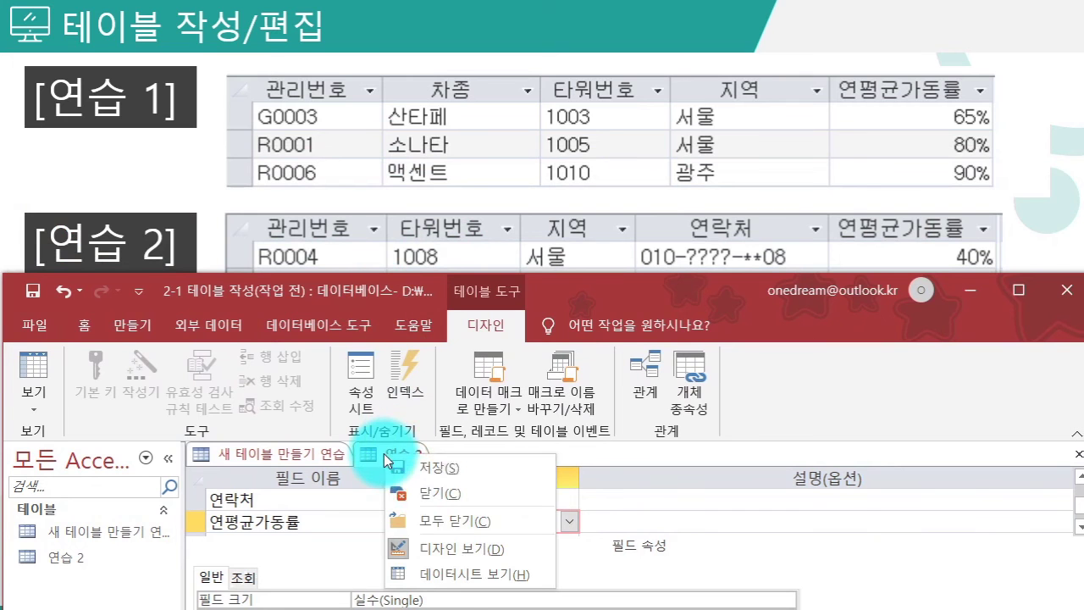
left_click(444, 548)
left_click(364, 363)
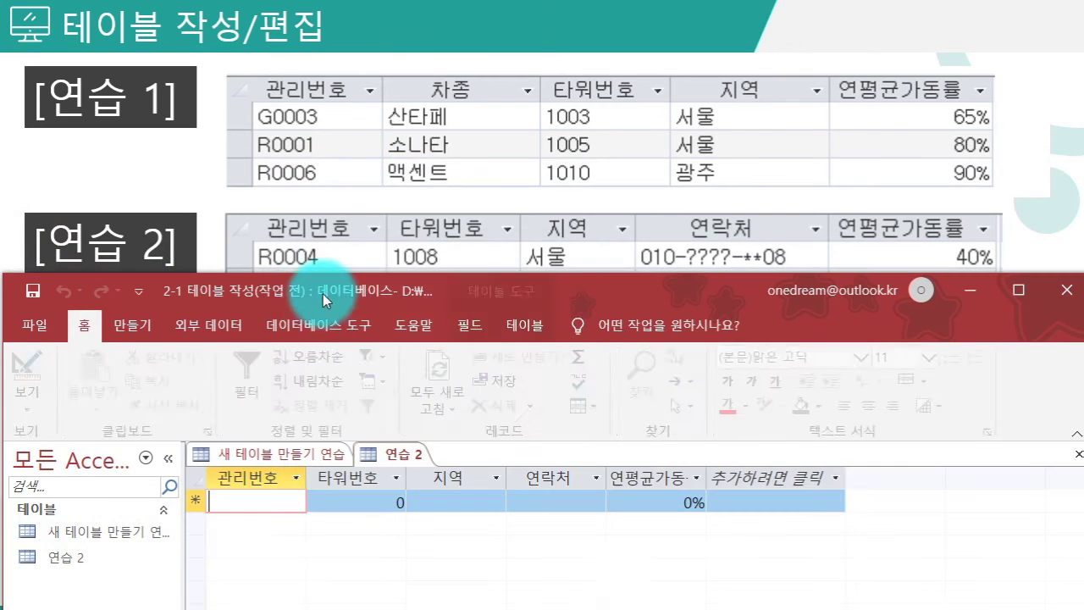
Step: Enter R0004 and G0003 as the 관리번호 of the first two records in 연습 2
left_click_drag(310, 289, 312, 346)
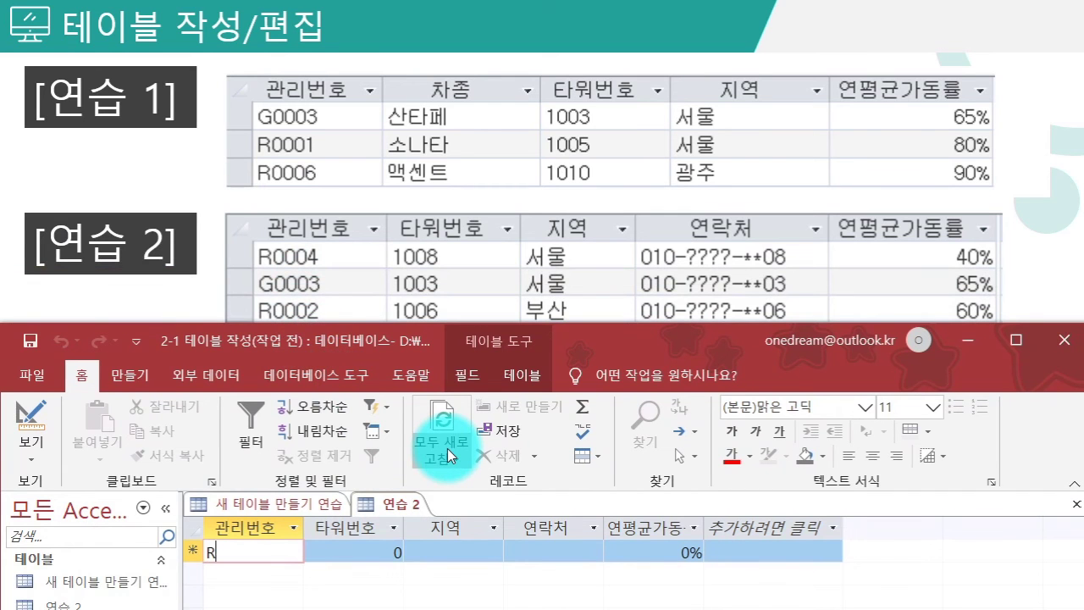
type("R0004")
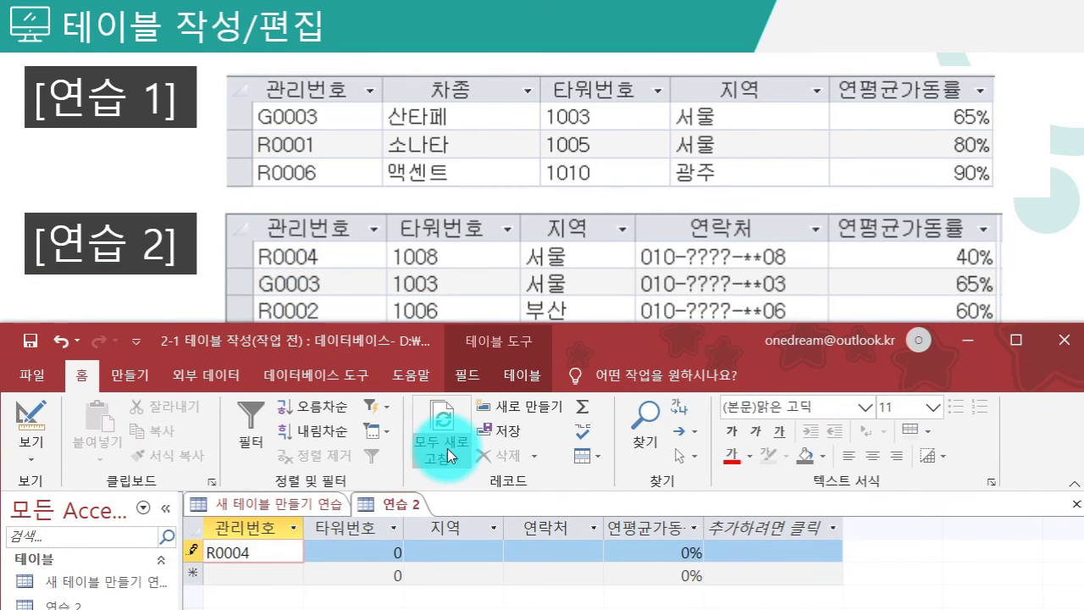
key("Down")
type("ㅎ")
type("0003")
key("Tab")
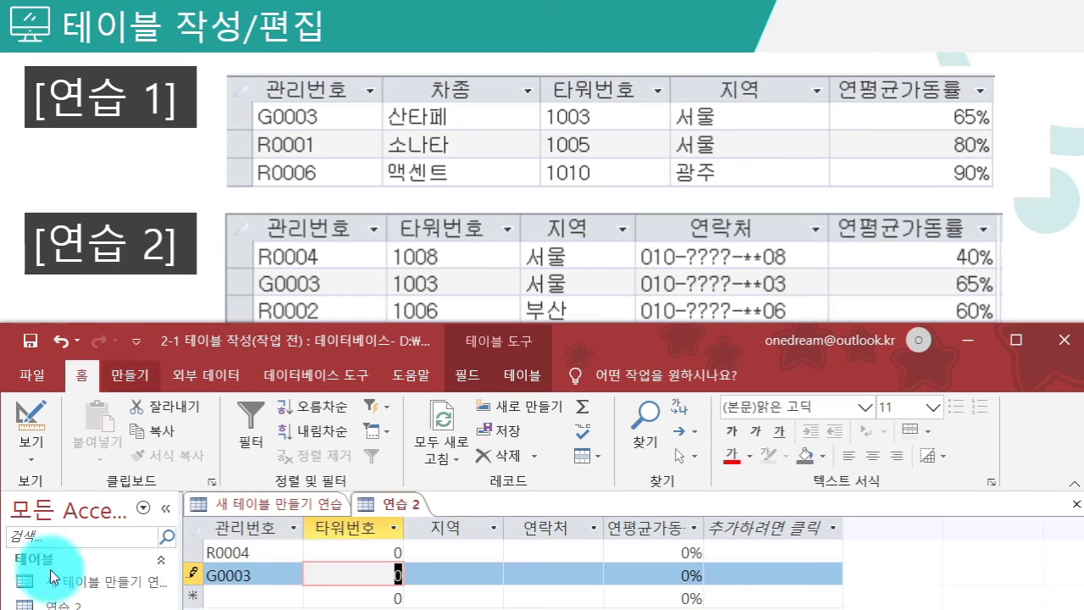
Step: Enter R0002 as the 관리번호 of the third record
key("Tab")
key("Tab")
key("Tab")
key("Down")
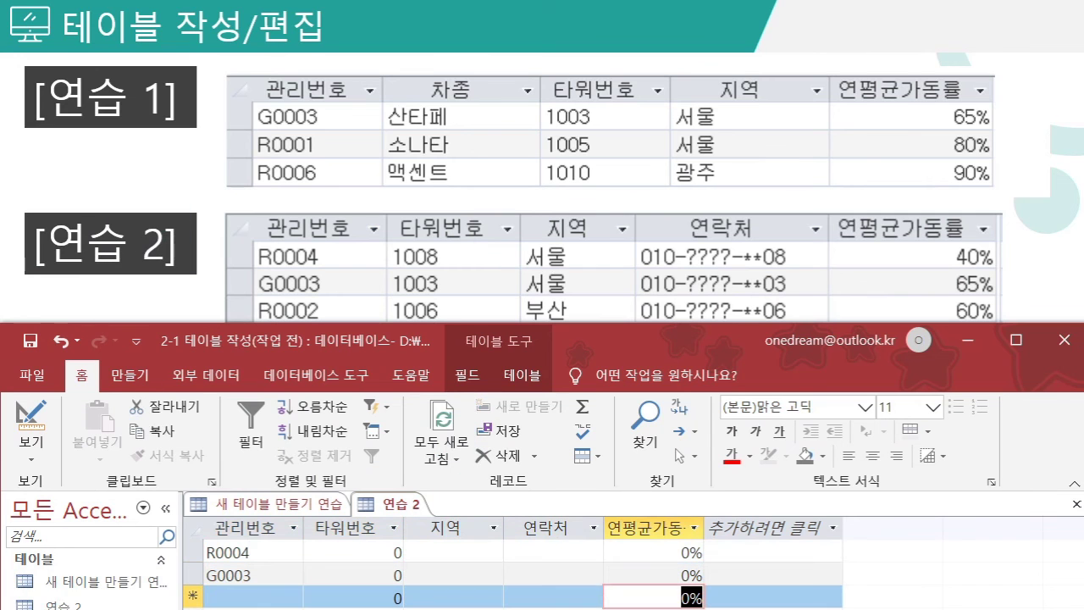
left_click(217, 596)
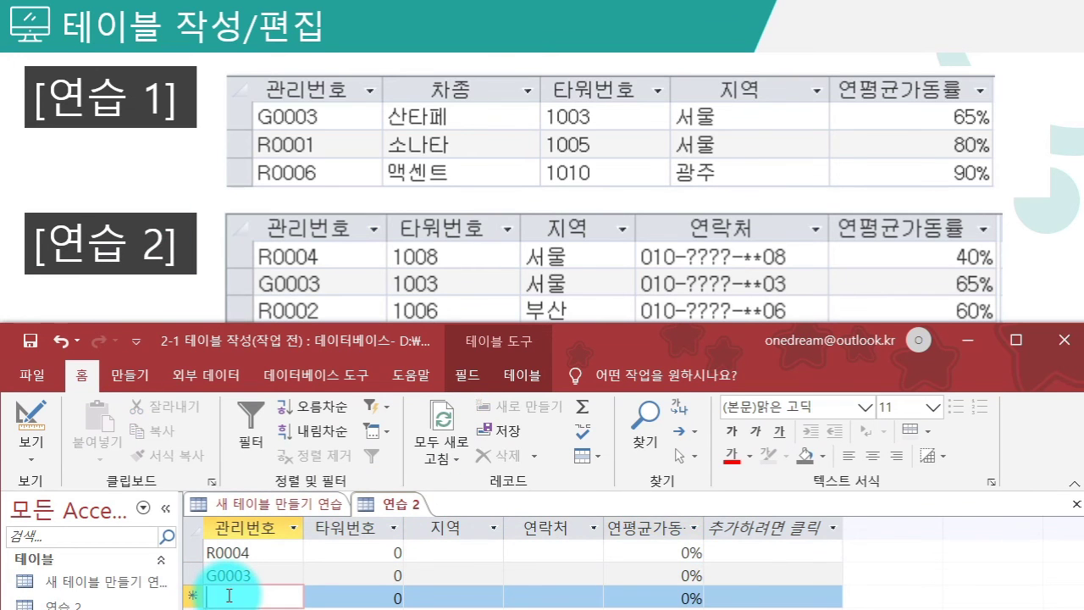
type("ㄲ")
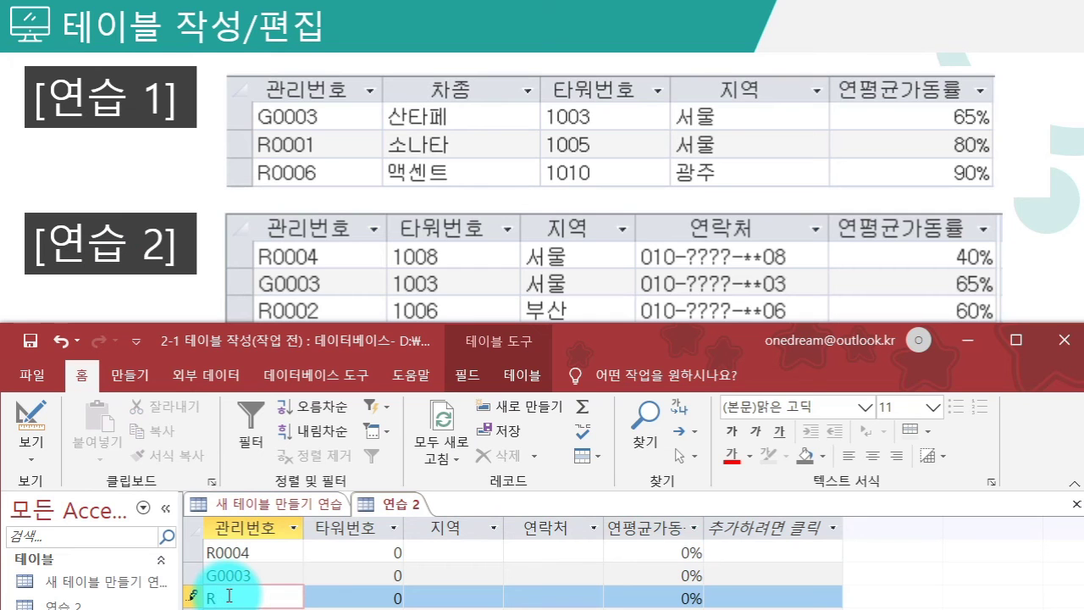
type("0002")
key("Tab")
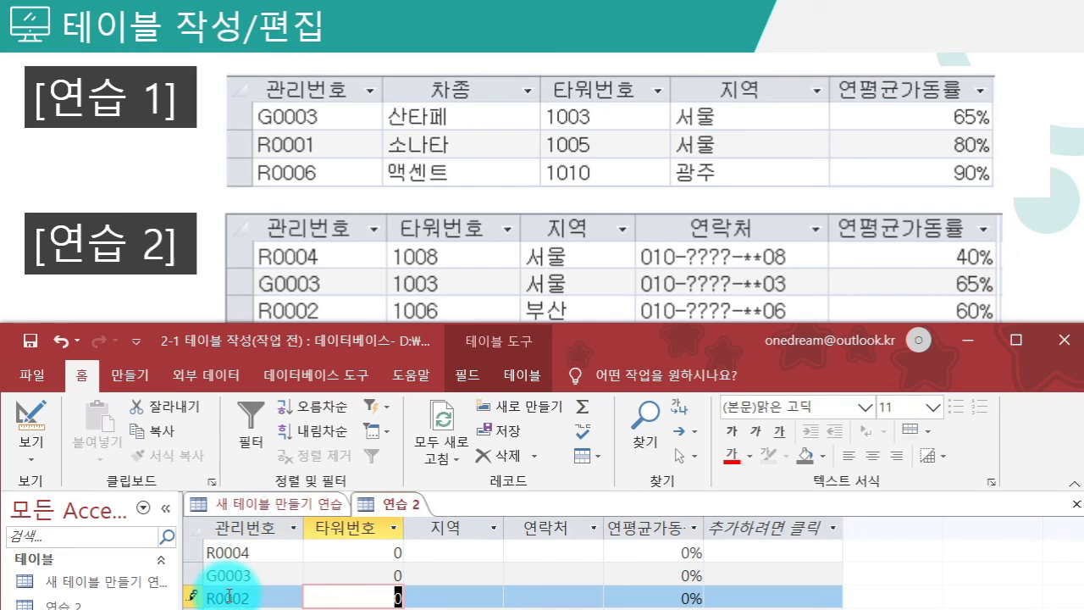
left_click(312, 552)
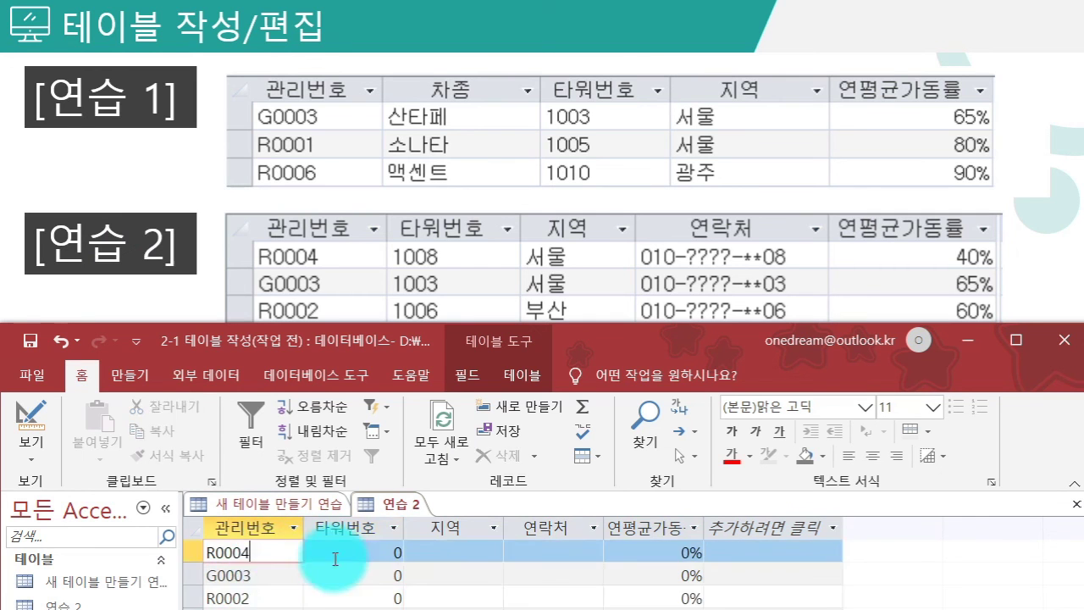
left_click(488, 549)
left_click(558, 550)
left_click(635, 551)
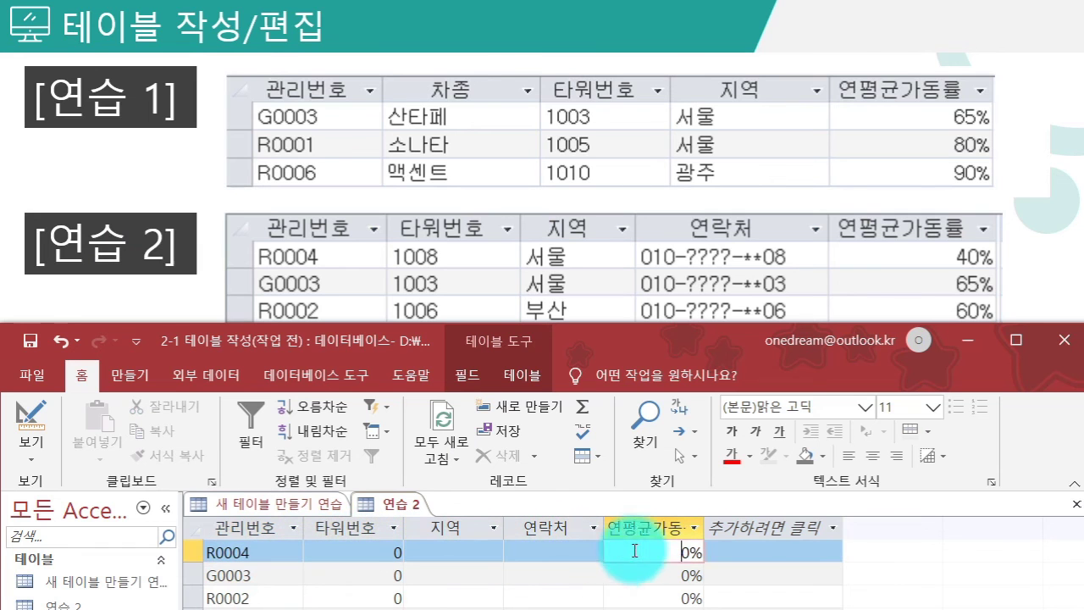
left_click(266, 552)
left_click(262, 572)
left_click(263, 592)
left_click(262, 553)
left_click(264, 576)
left_click(267, 594)
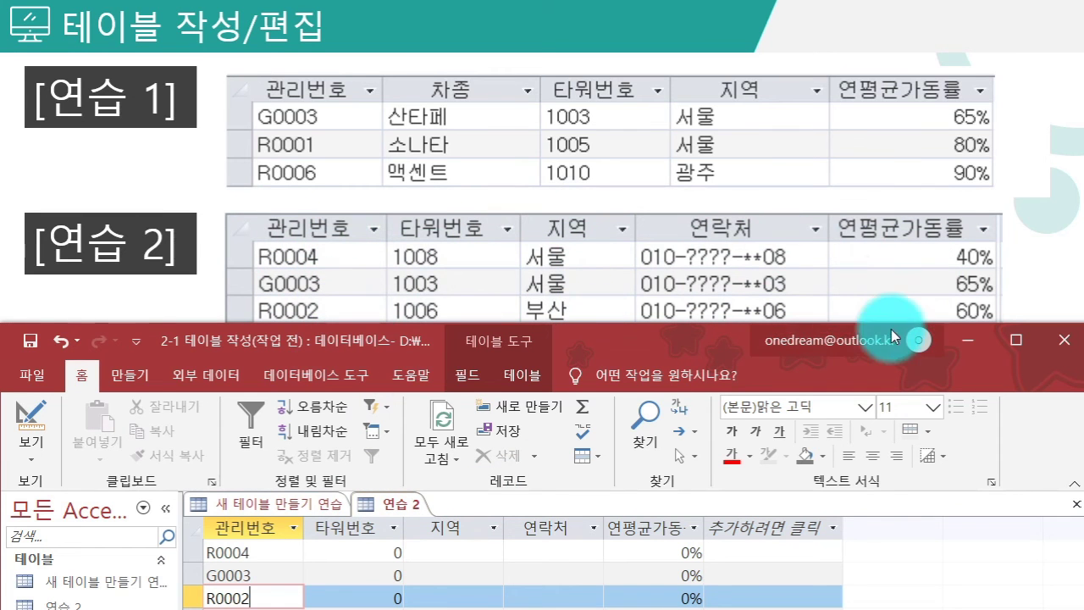
Step: Enter the 타워번호 1008 for record R0004 and 1003 for record G0003
left_click(362, 555)
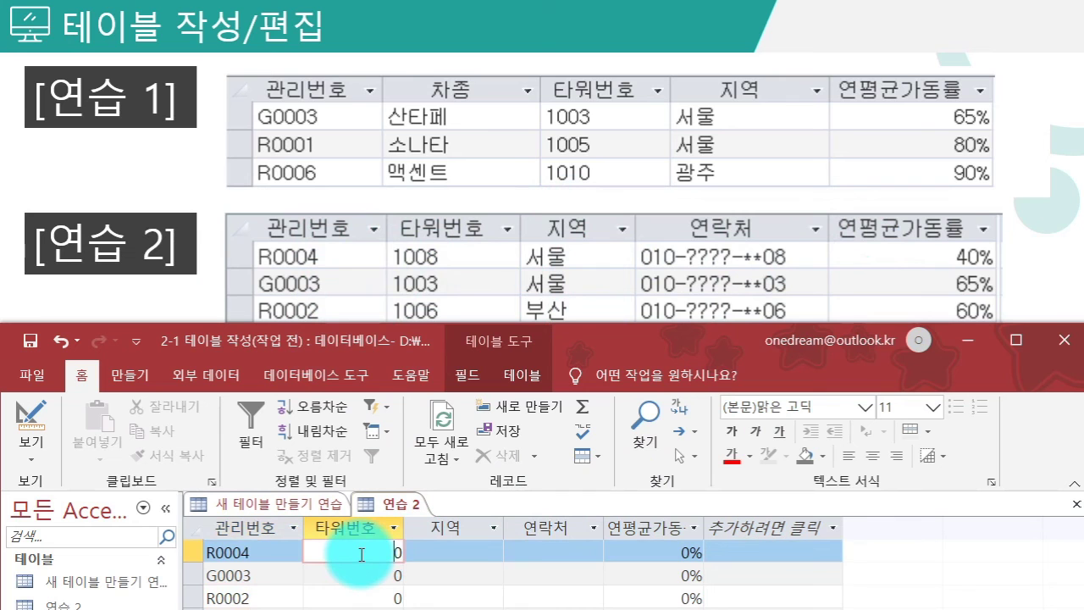
type("10089")
key("Delete")
key("Tab")
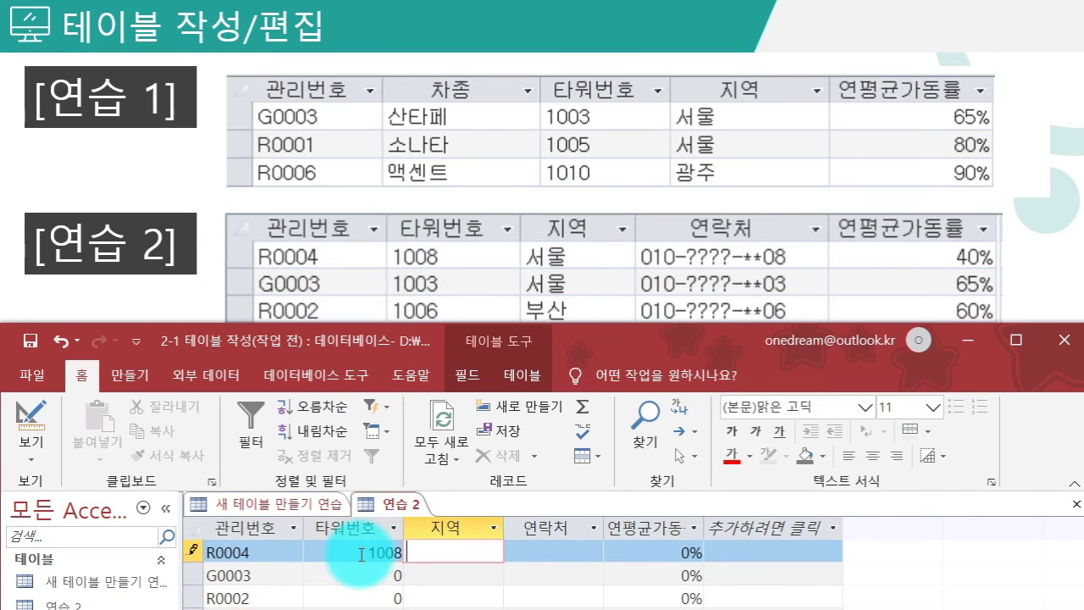
key("shift+Tab")
key("Down")
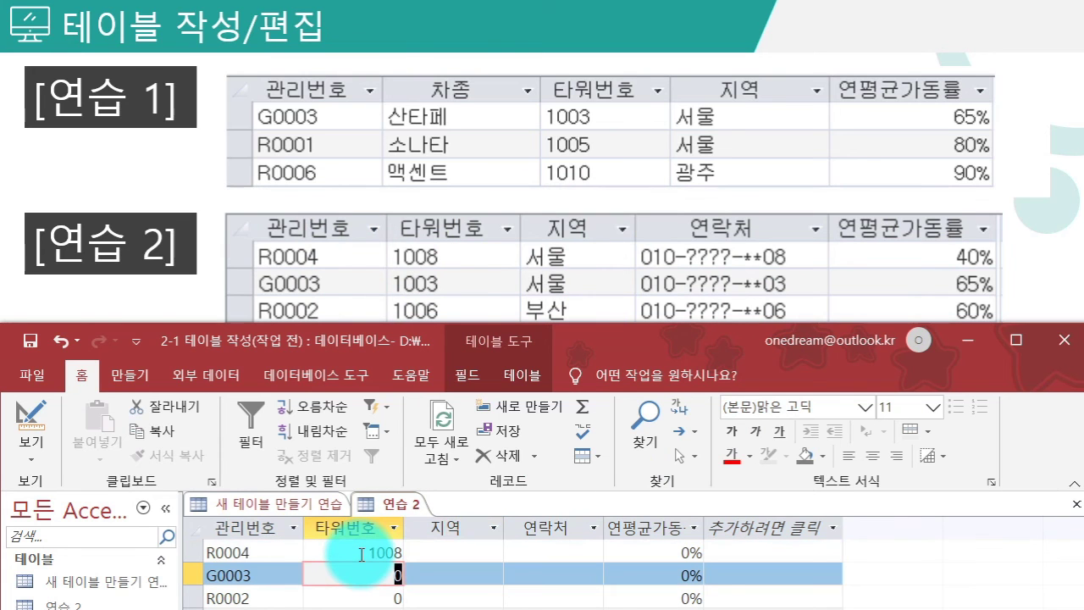
type("1003")
key("Down")
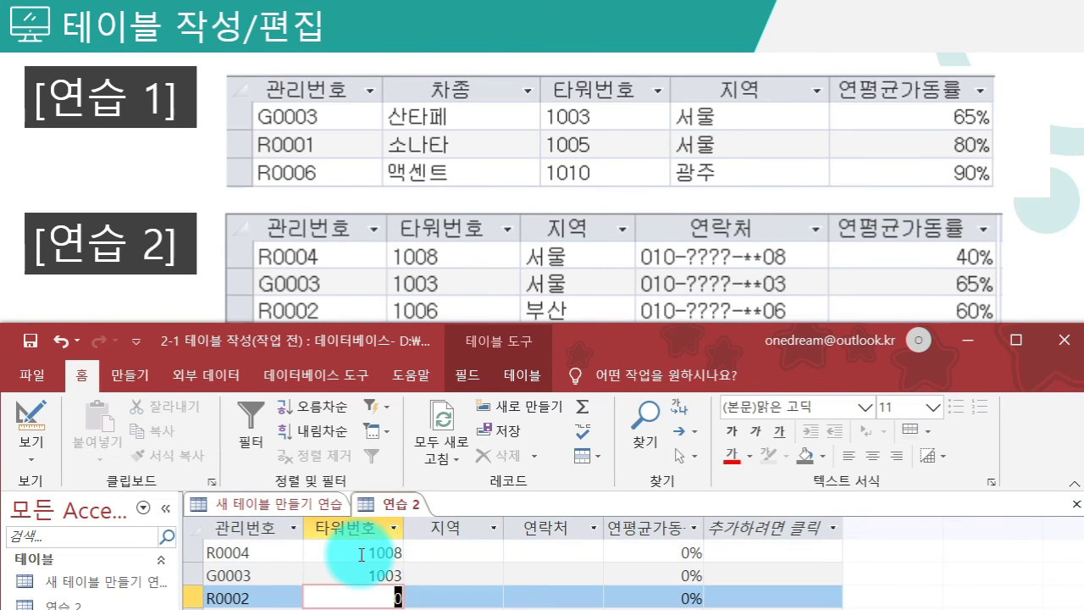
Step: Enter 1006 as the 타워번호 of R0002, and fill in the 지역 of R0004, G0003 and R0002 with 서울, 서울 and 부산
type("1006")
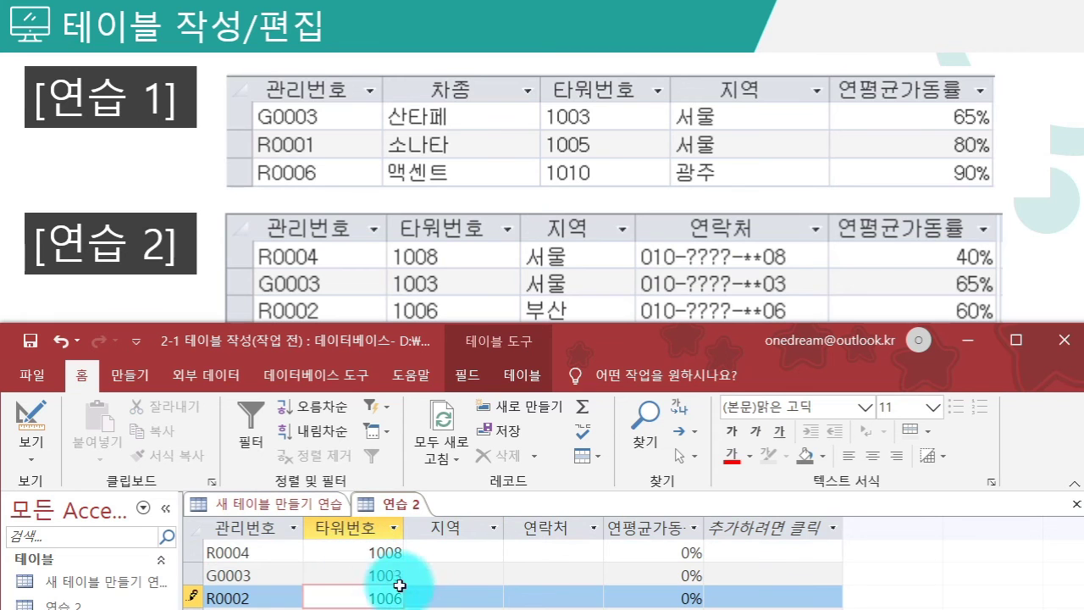
left_click(449, 546)
type("서울")
key("Tab")
type("서우")
key("BackSpace")
key("BackSpace")
left_click(474, 575)
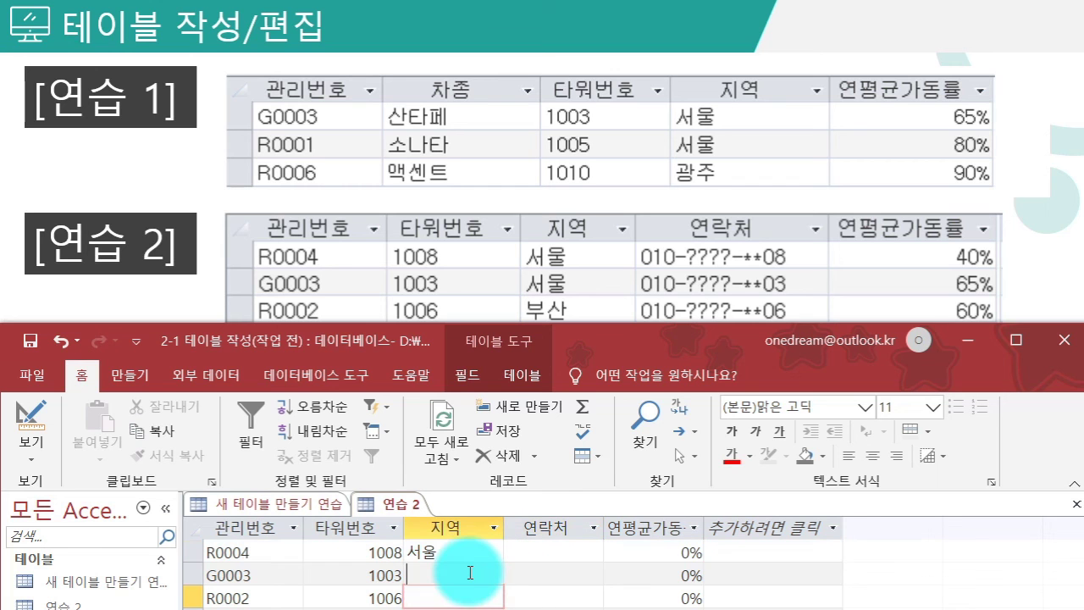
type("성울")
key("Down")
type("부산")
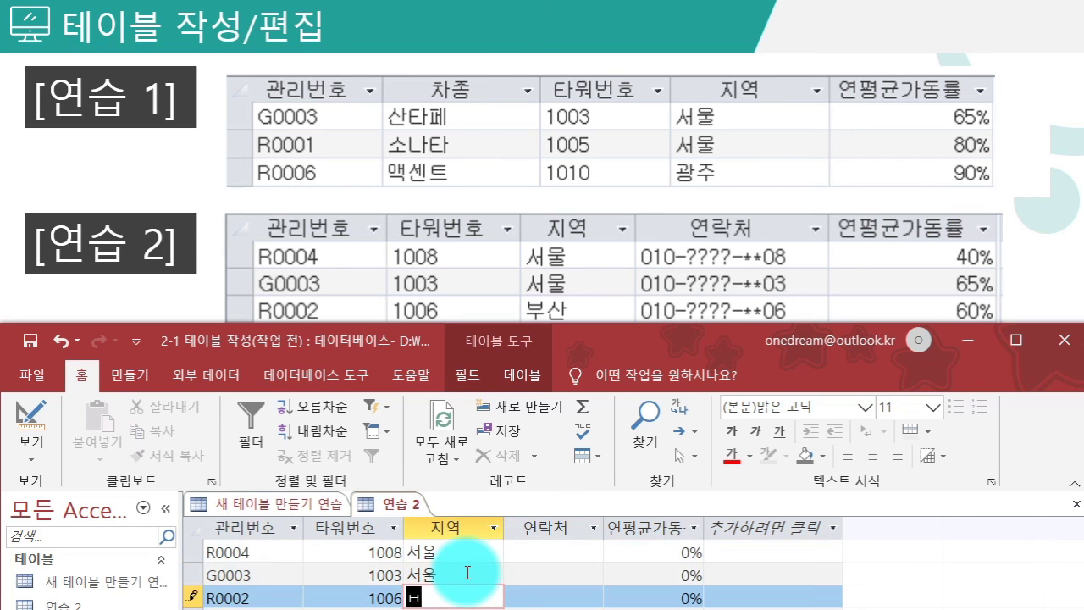
Step: Enter the masked contact number of each of the three 연습 2 records in the 연락처 field
left_click(542, 551)
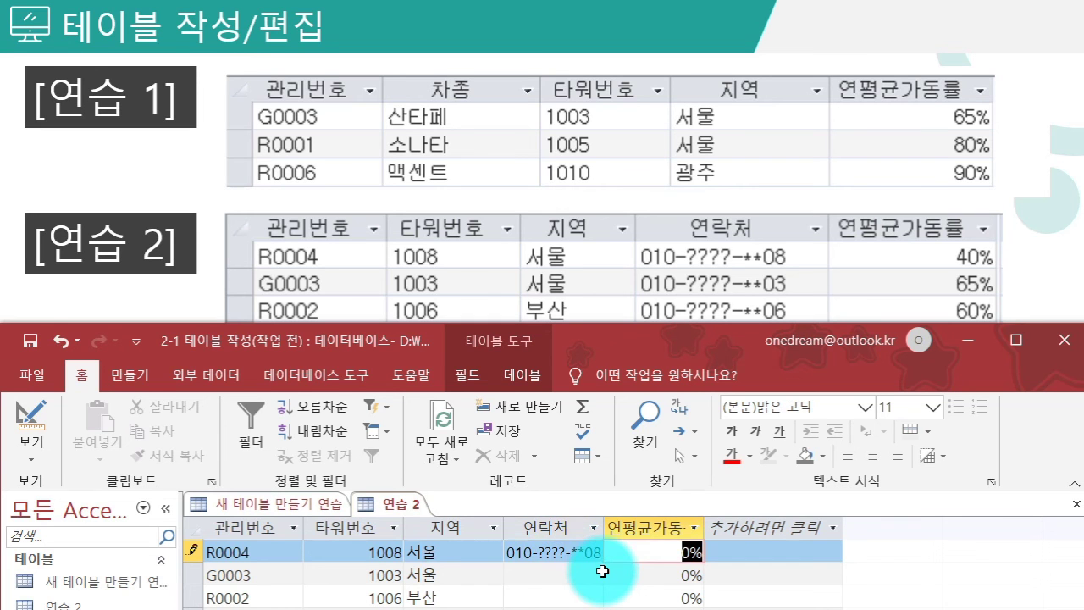
left_click(565, 574)
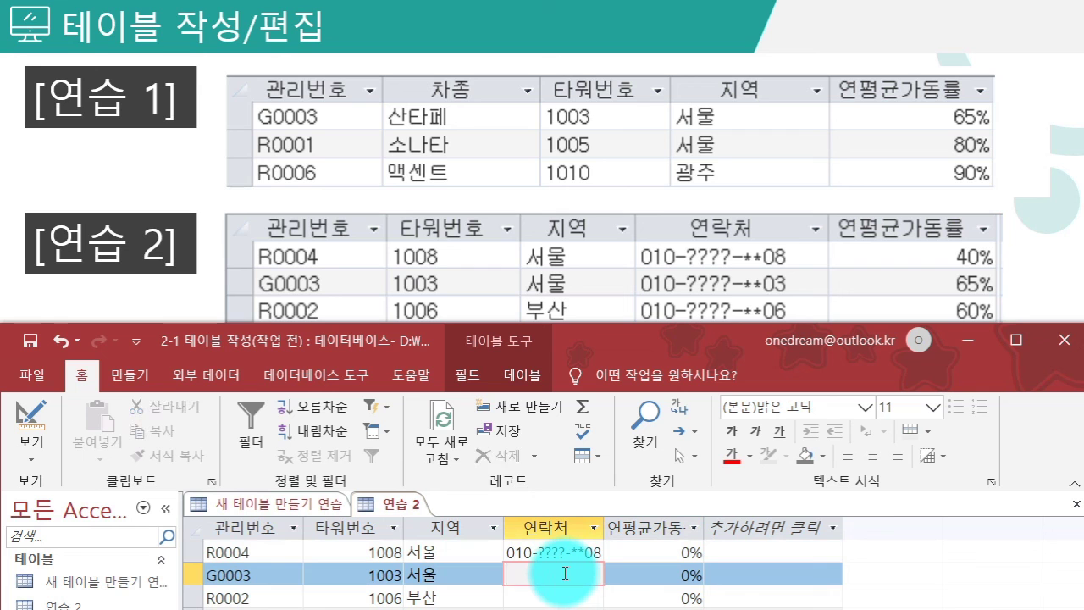
type("01")
type("0-????")
type("0")
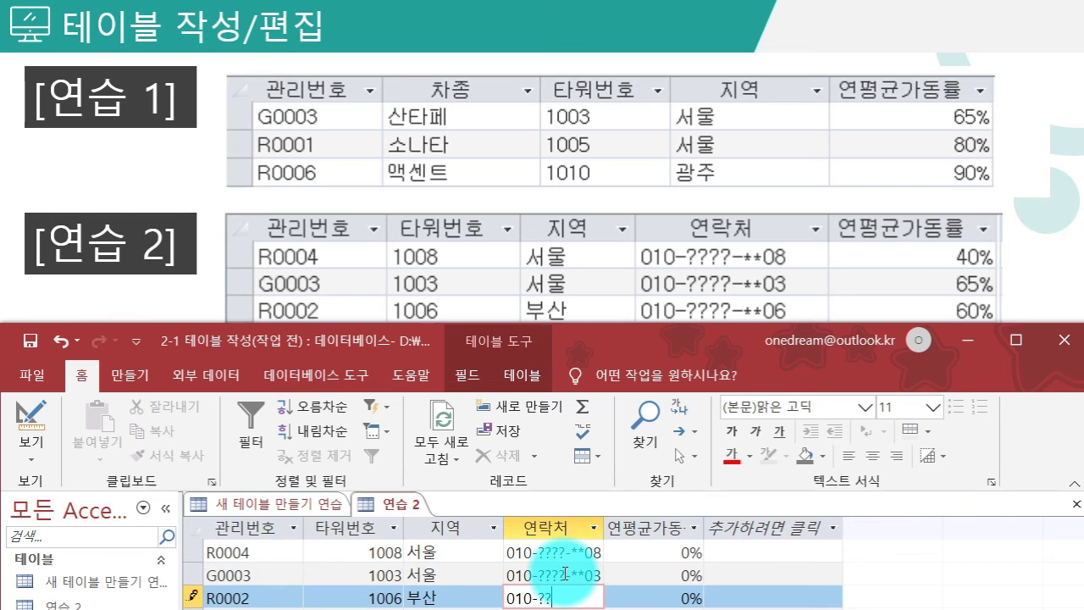
type("10-????-**06")
Step: Set the 연평균가동률 to 40% for record R0004 and 65% for record G0003
left_click(647, 556)
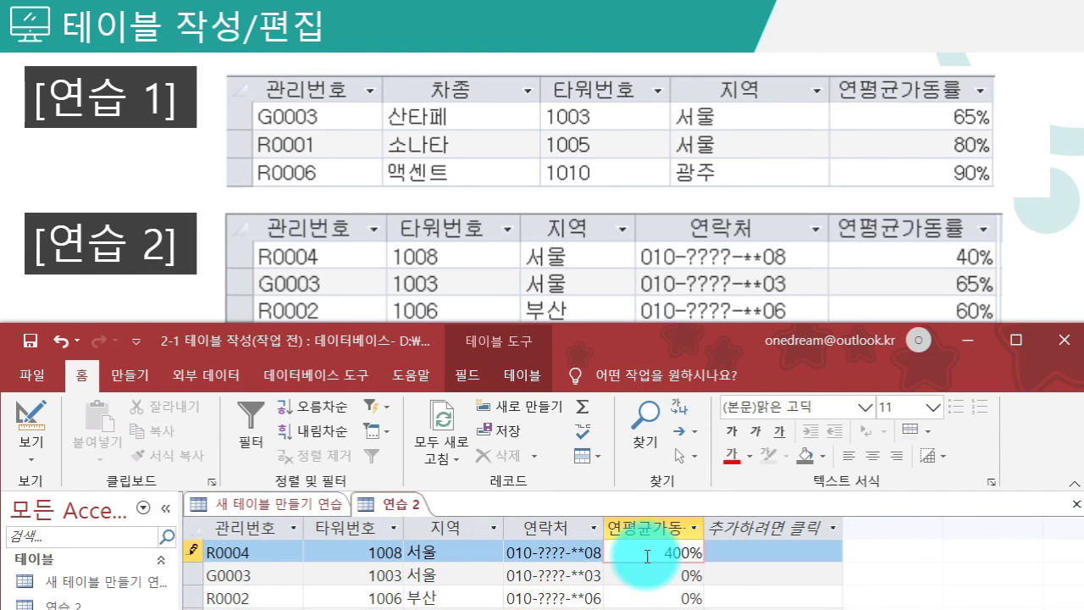
key("Down")
type("65")
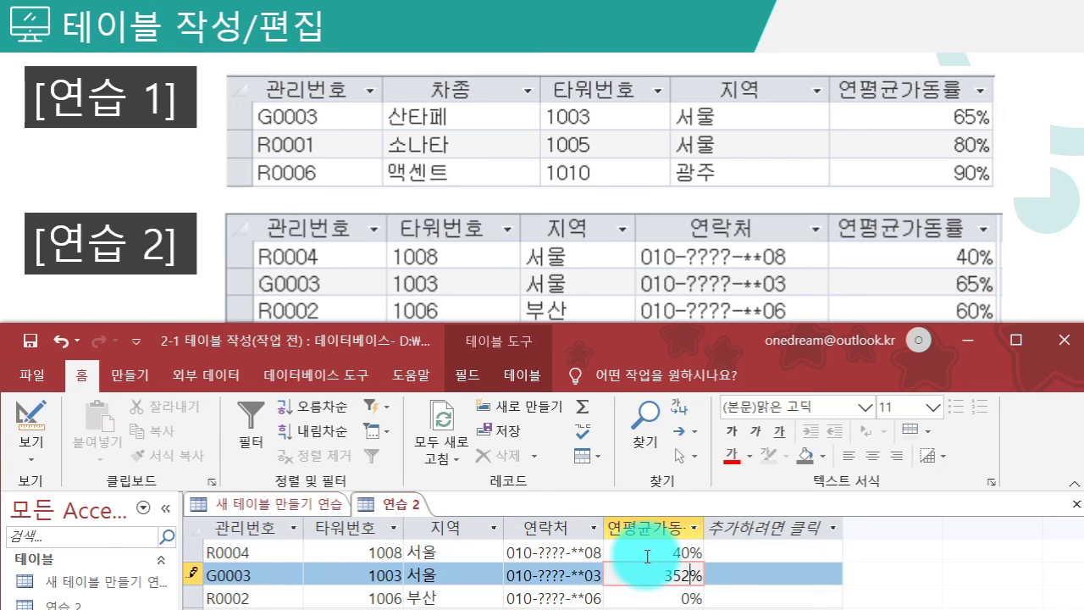
key("BackSpace")
key("BackSpace")
type("65")
key("Return")
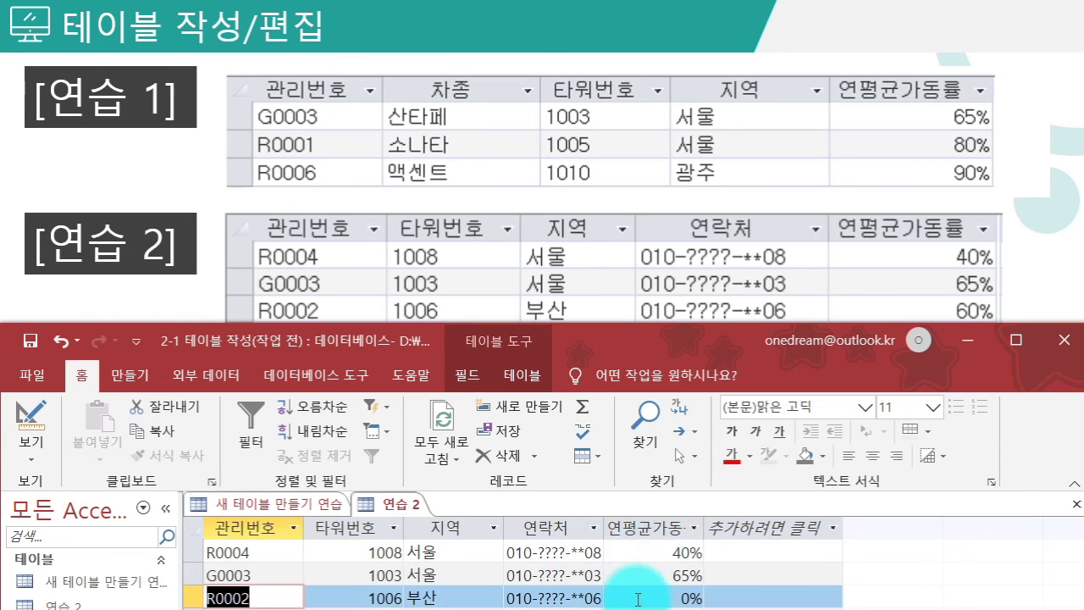
Step: Set the 연평균가동률 of record R0002 to 60%
key("Tab")
key("Tab")
key("Tab")
key("Tab")
type("60")
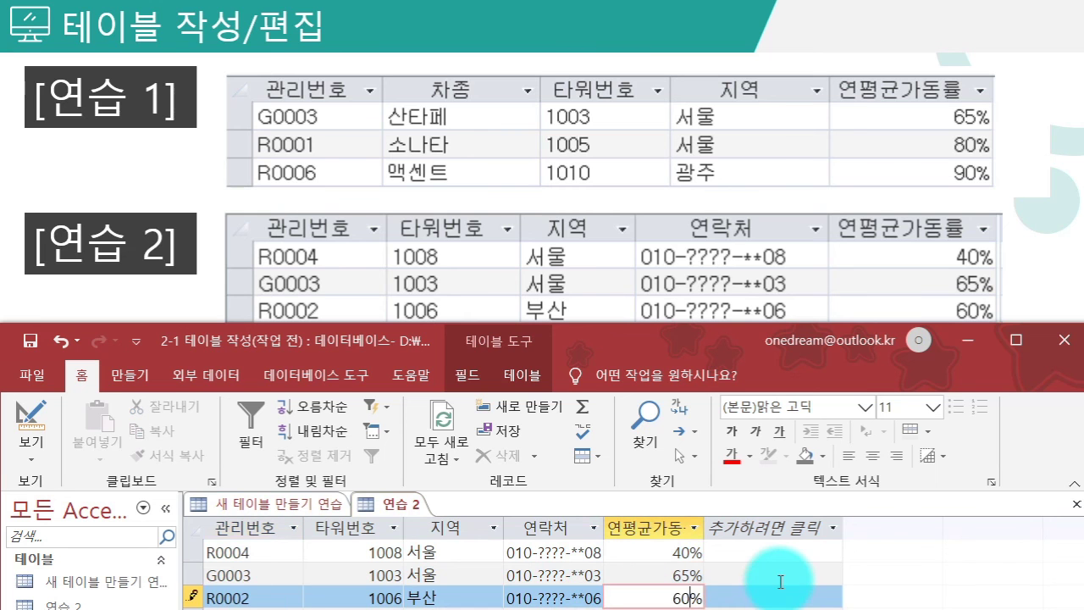
key("Return")
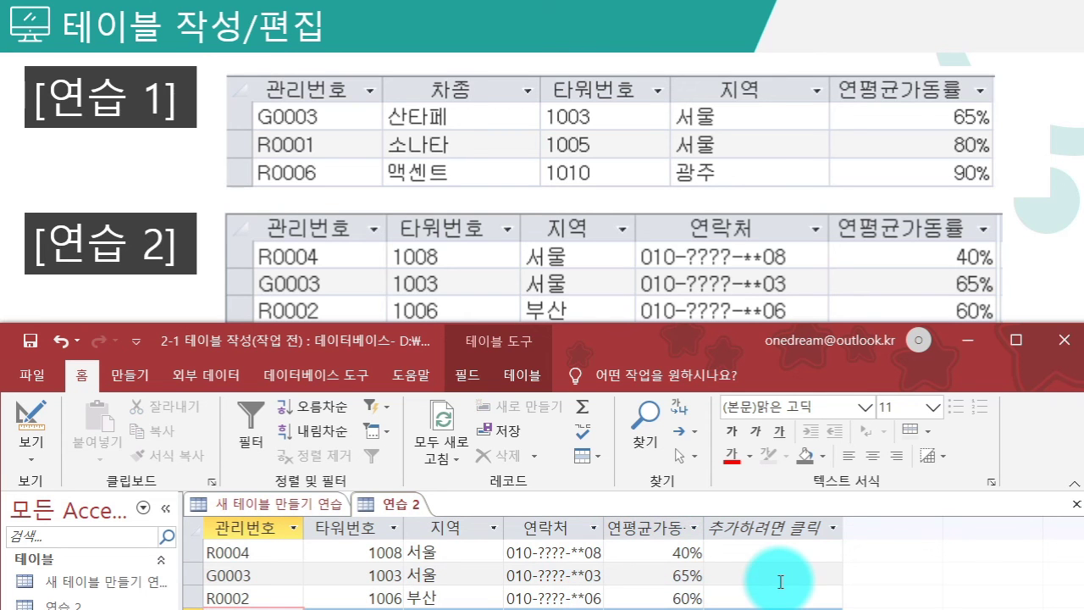
Step: Look at the record commands offered for the blank new row and for record R0002
left_click_drag(609, 317, 590, 239)
left_click(725, 516)
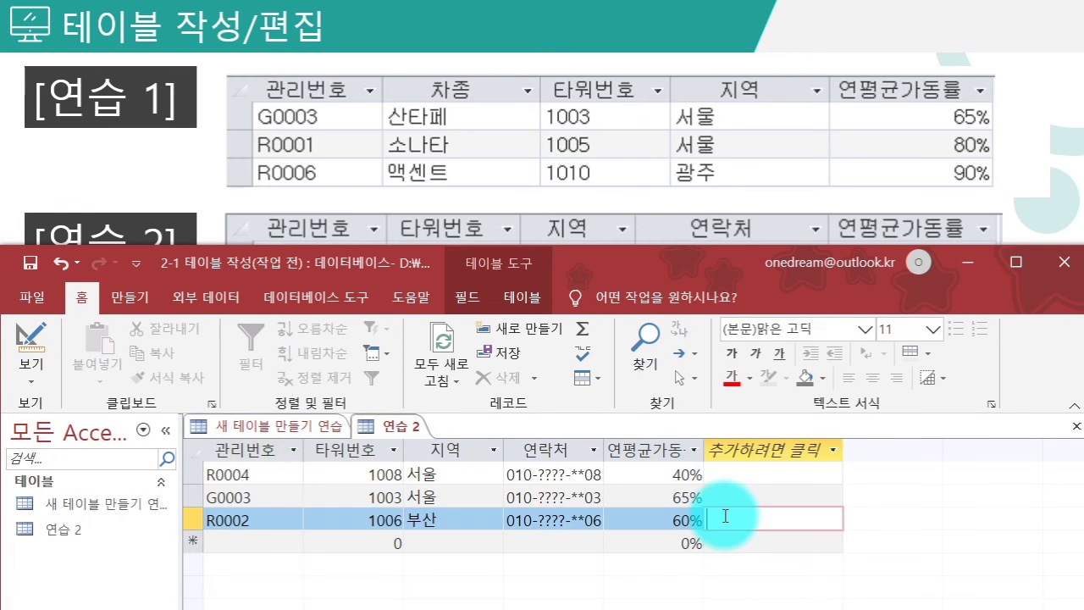
key("Return")
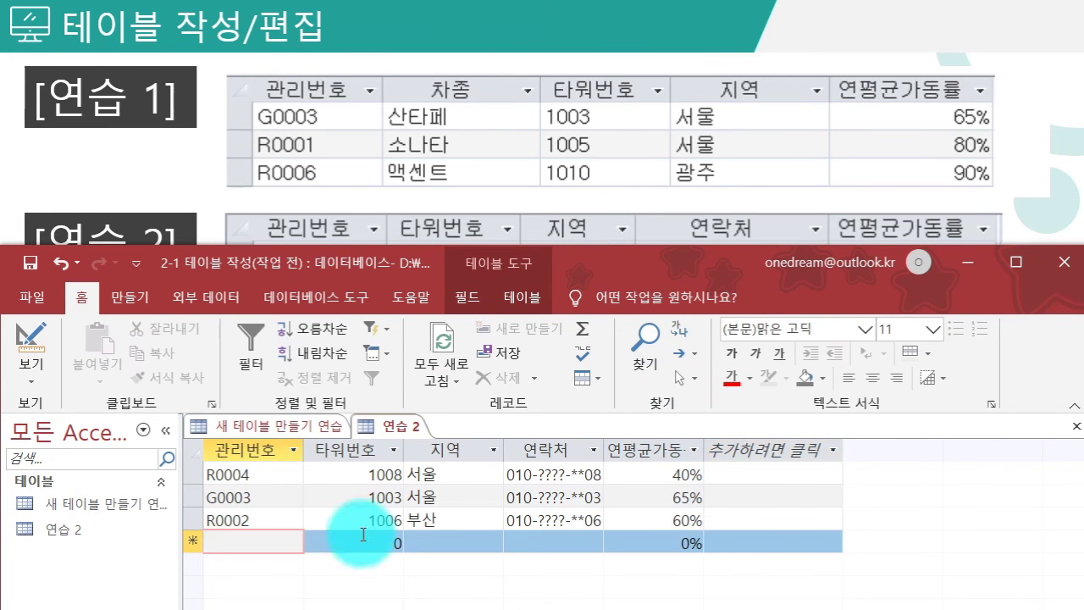
right_click(188, 541)
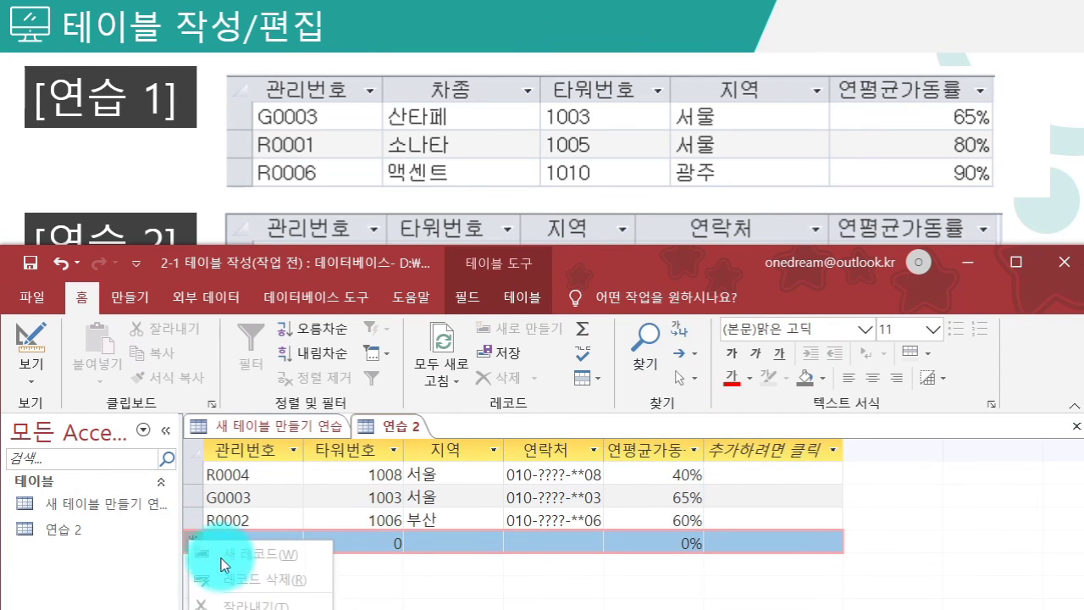
left_click(386, 535)
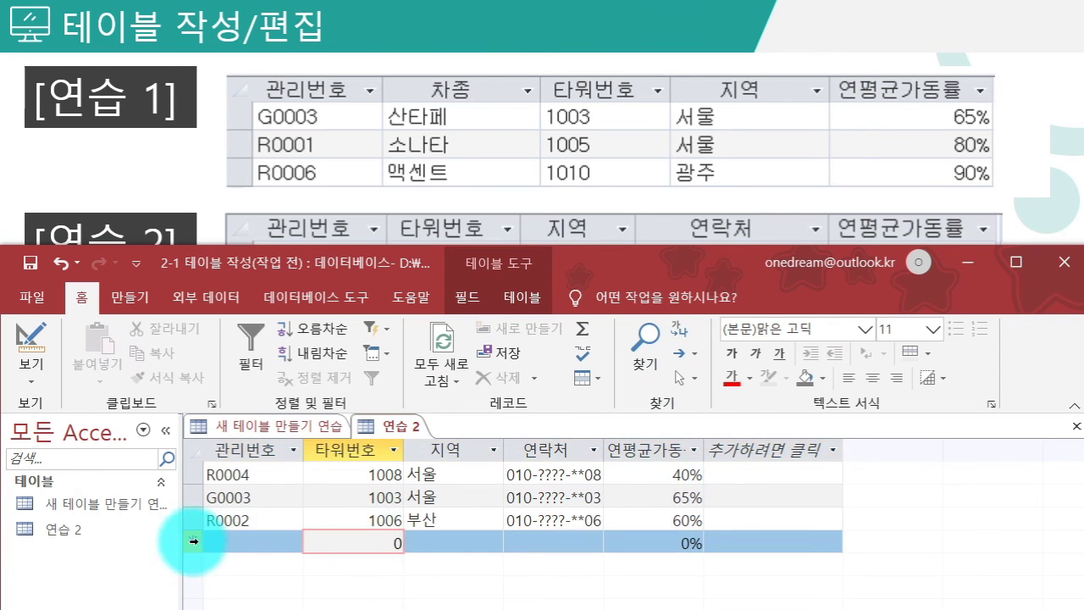
left_click(188, 520)
right_click(190, 518)
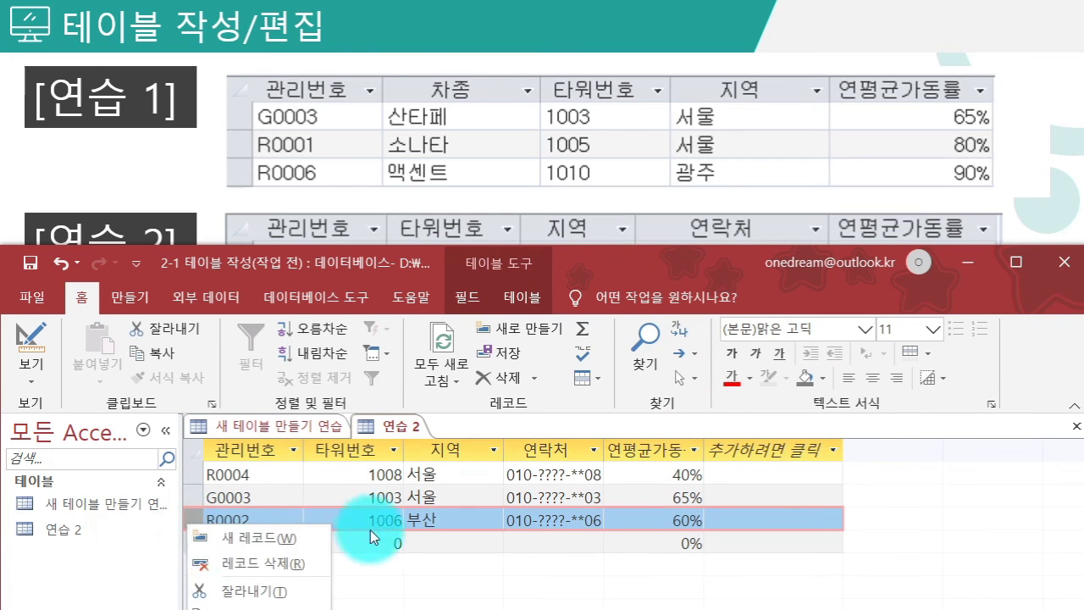
left_click(425, 559)
left_click(453, 542)
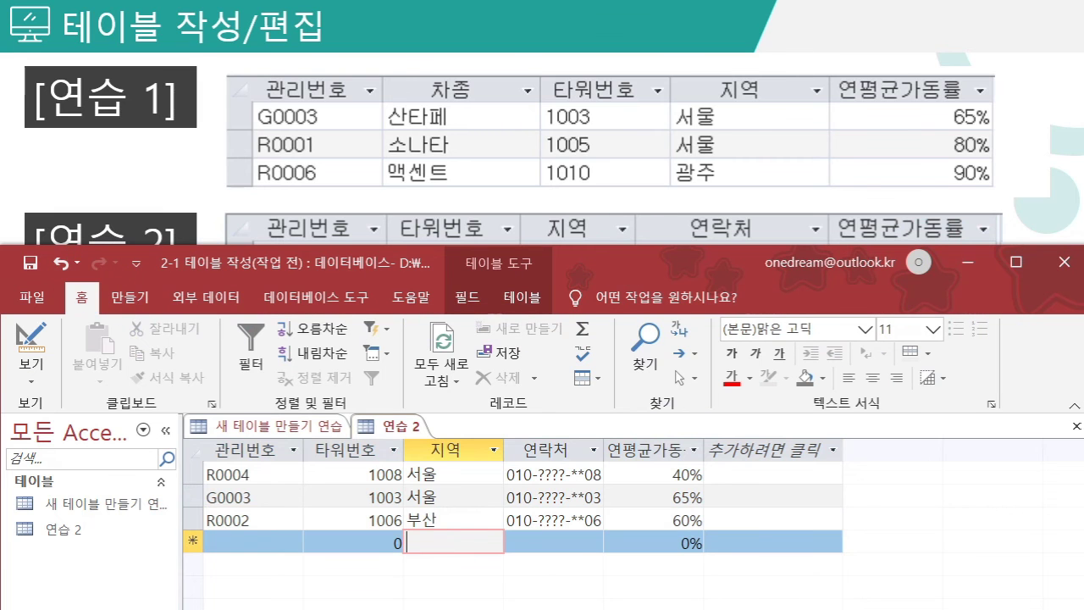
key("alt+Tab")
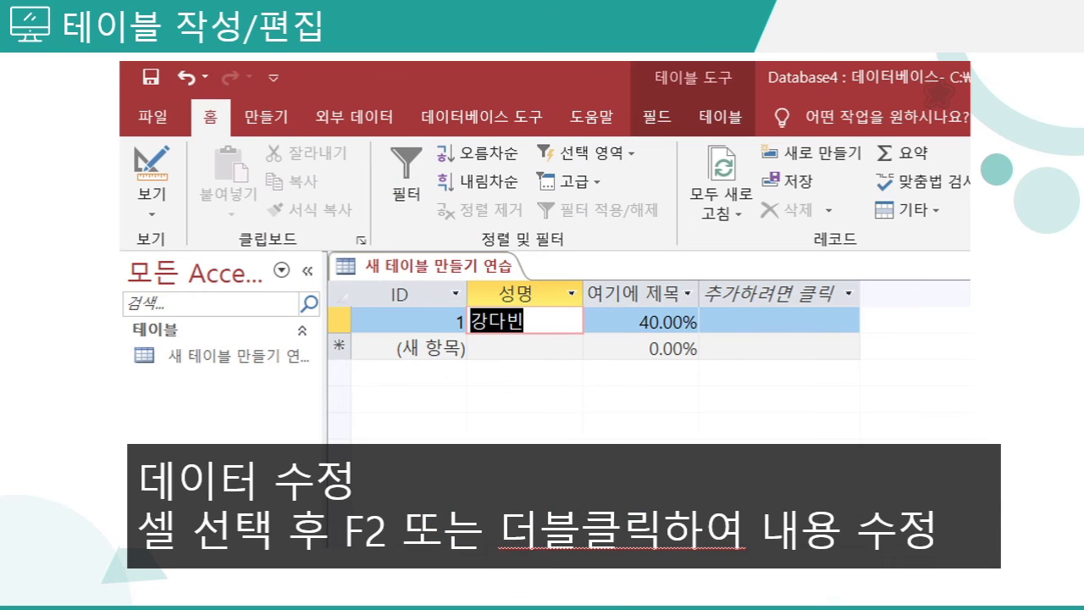
left_click(523, 593)
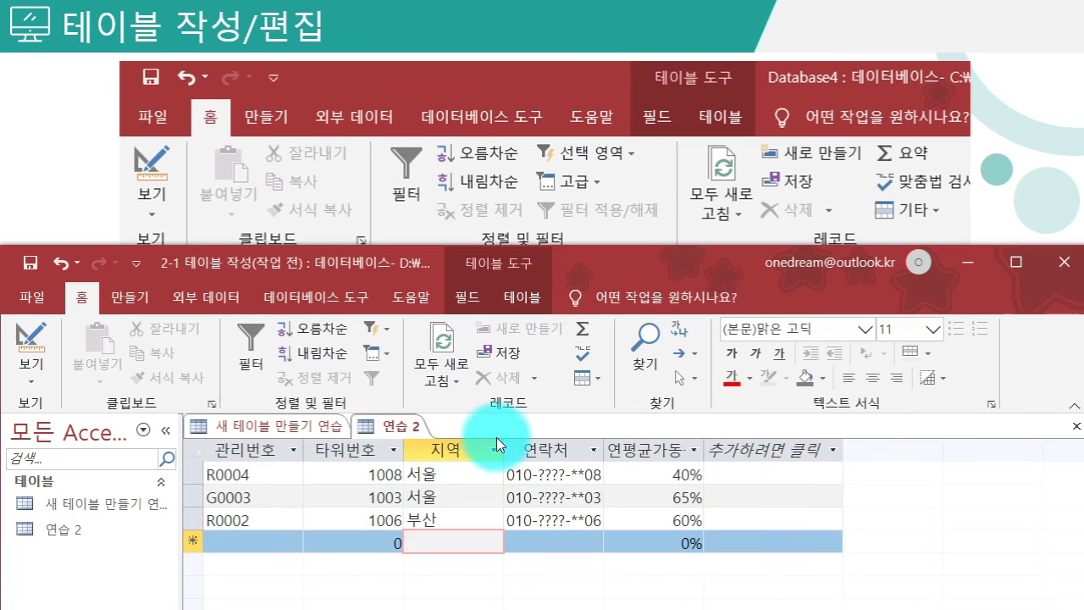
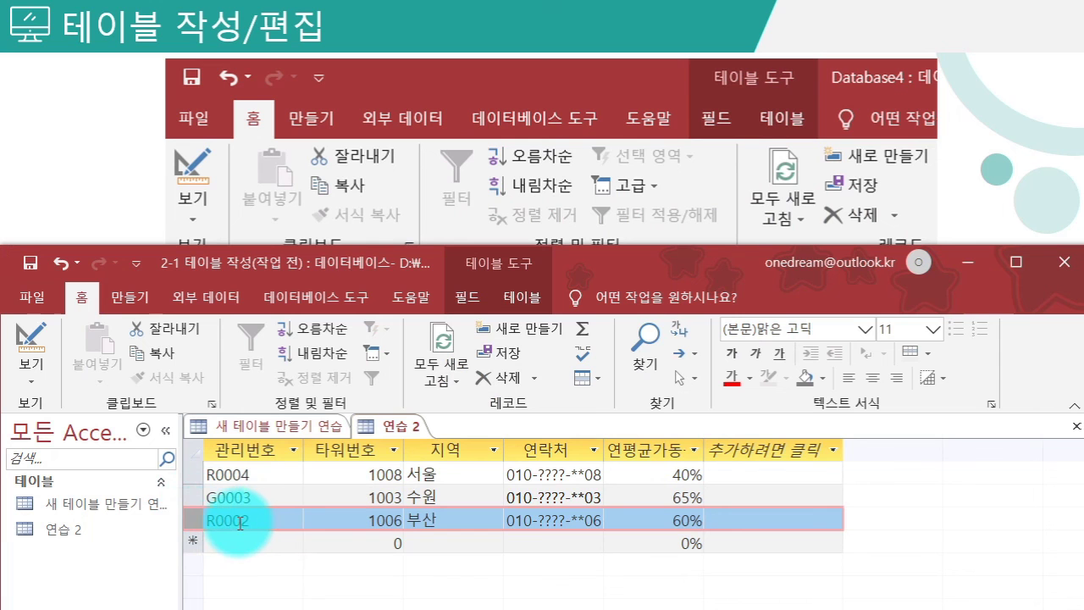
right_click(192, 518)
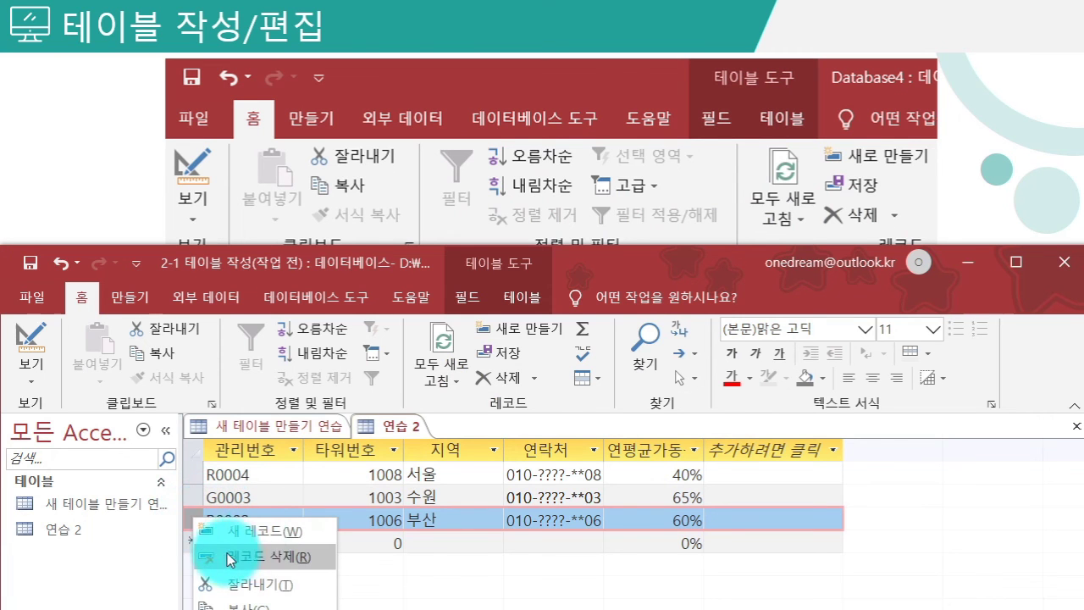
left_click(277, 558)
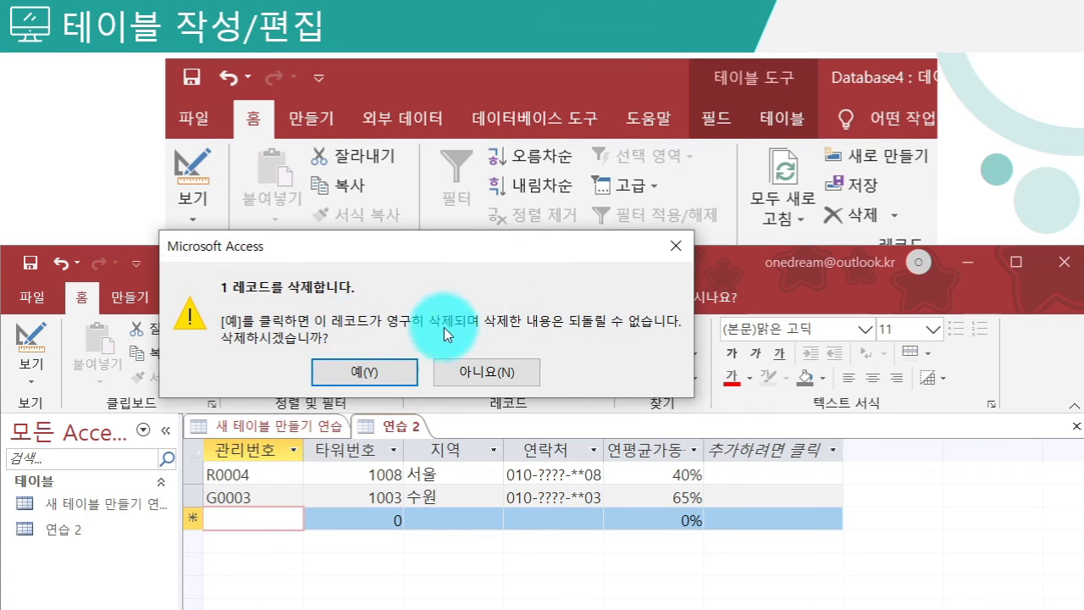
left_click(479, 373)
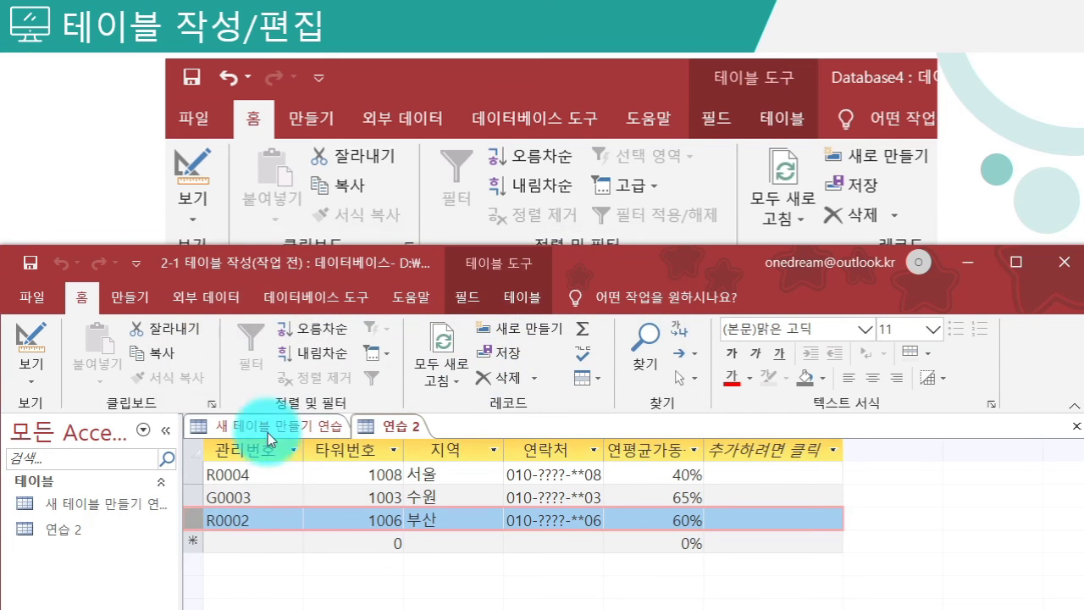
Step: Delete record R0002 from the 연습 2 table and confirm the permanent deletion
right_click(198, 520)
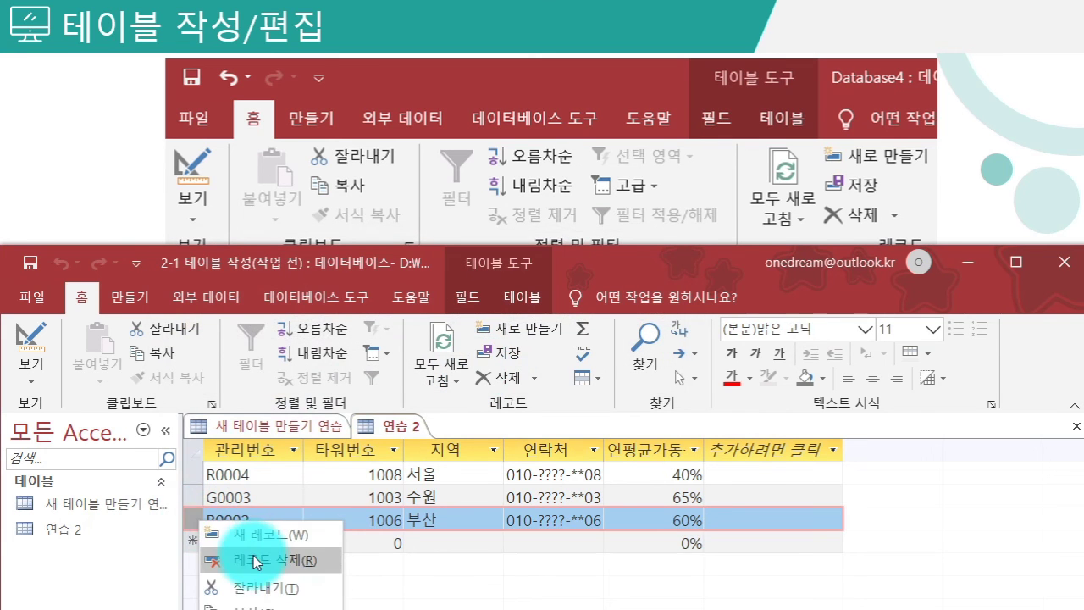
left_click(258, 561)
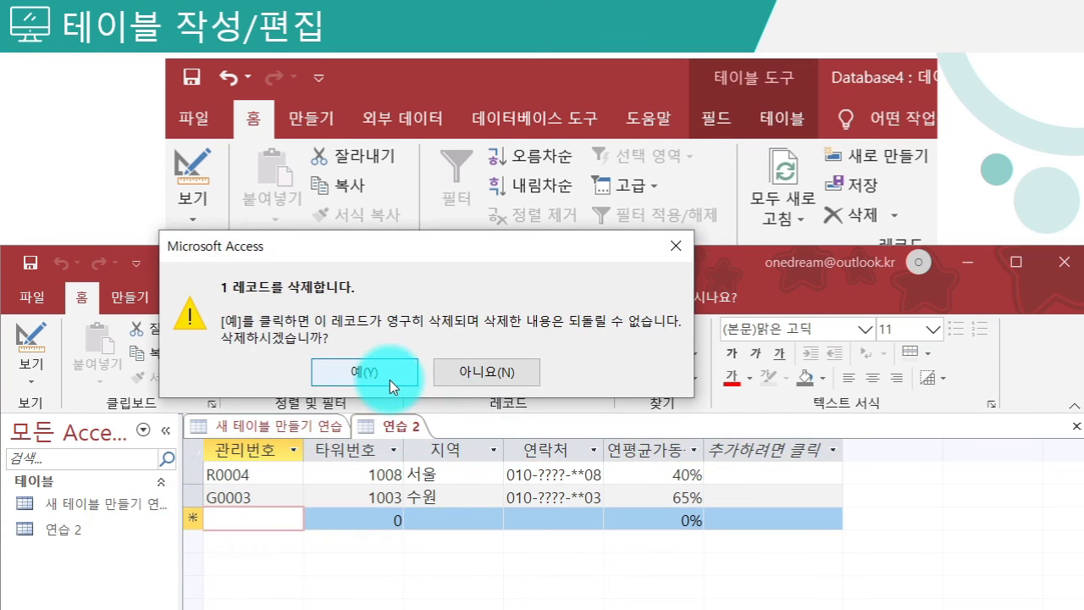
left_click(389, 376)
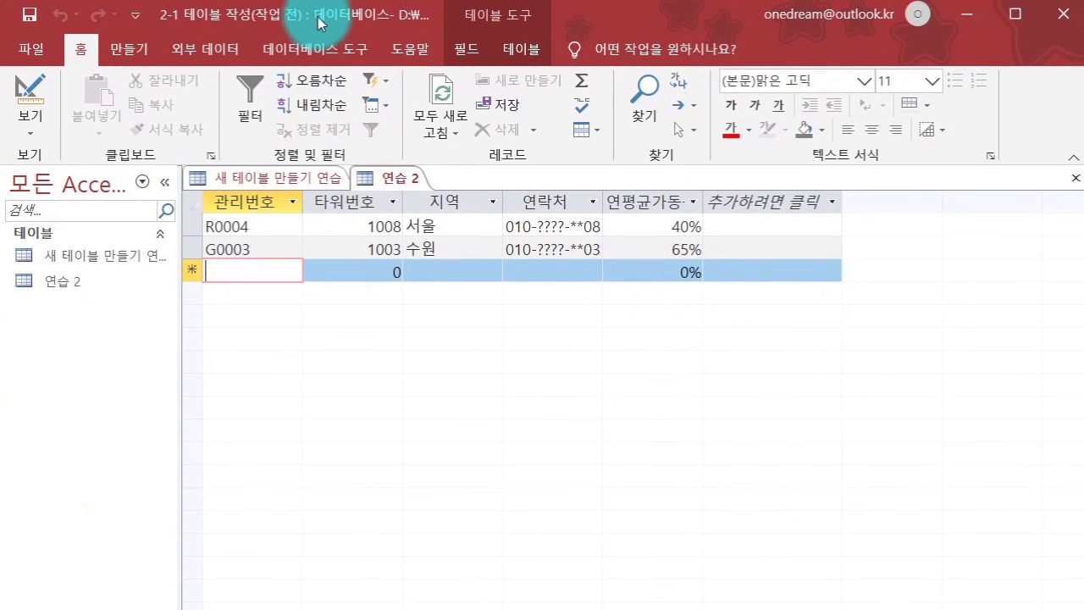
Step: Switch the 연습 2 table to Design View
right_click(394, 179)
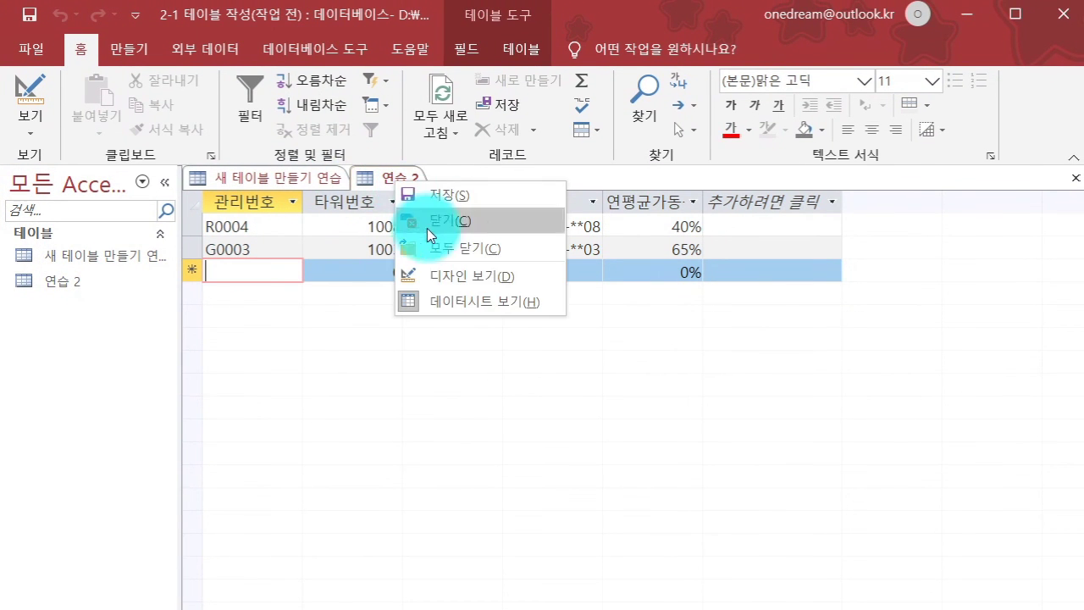
left_click(443, 275)
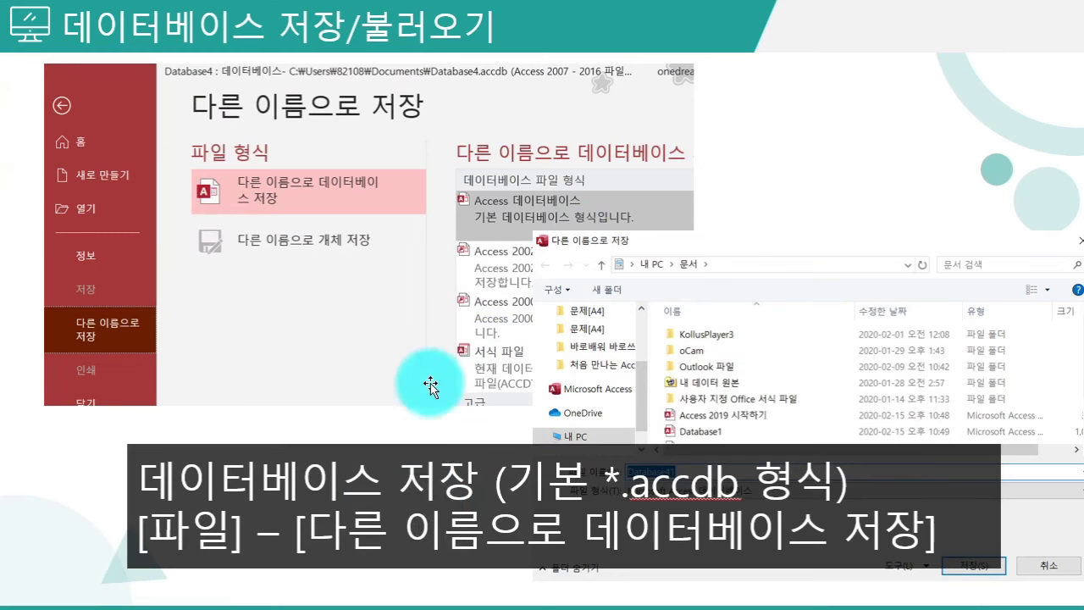
left_click_drag(306, 529, 908, 525)
left_click(735, 577)
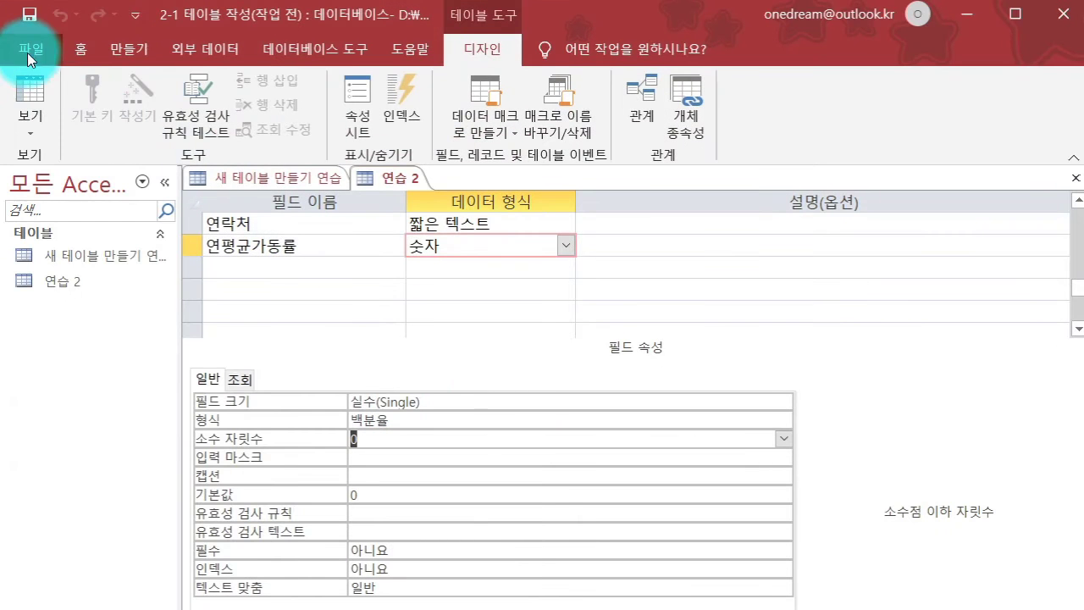
Step: Open the Save As options, check those for saving an object, and return to saving as a database
left_click(27, 53)
left_click(83, 324)
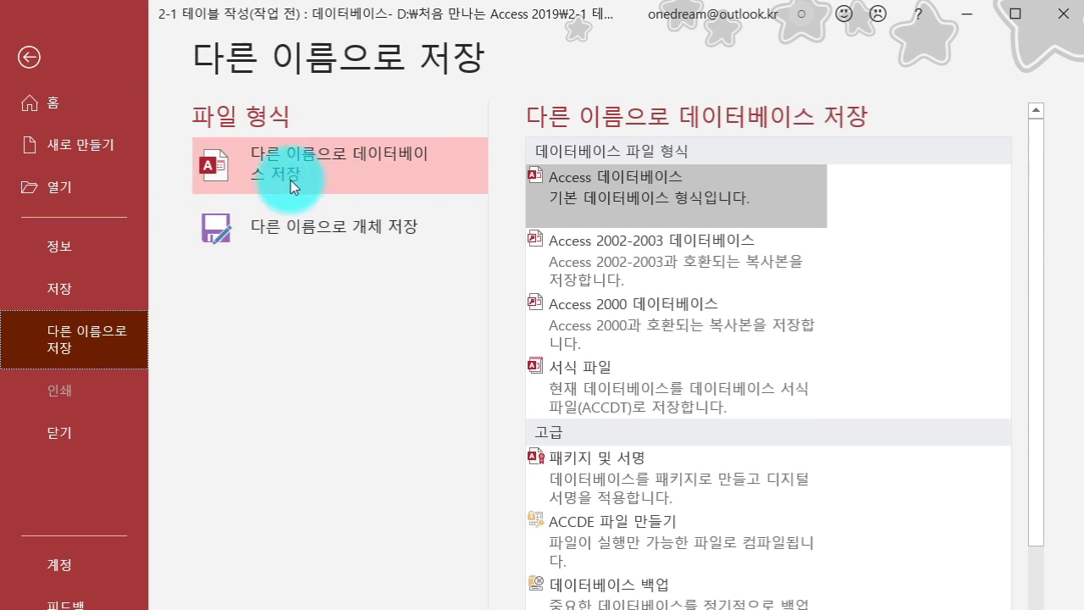
left_click(348, 219)
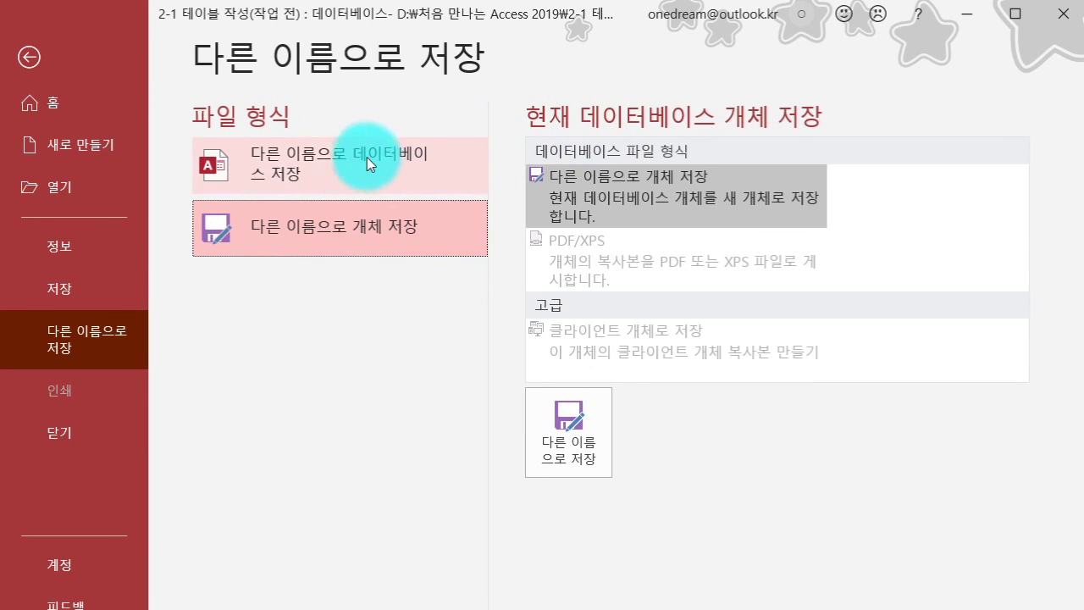
left_click(339, 164)
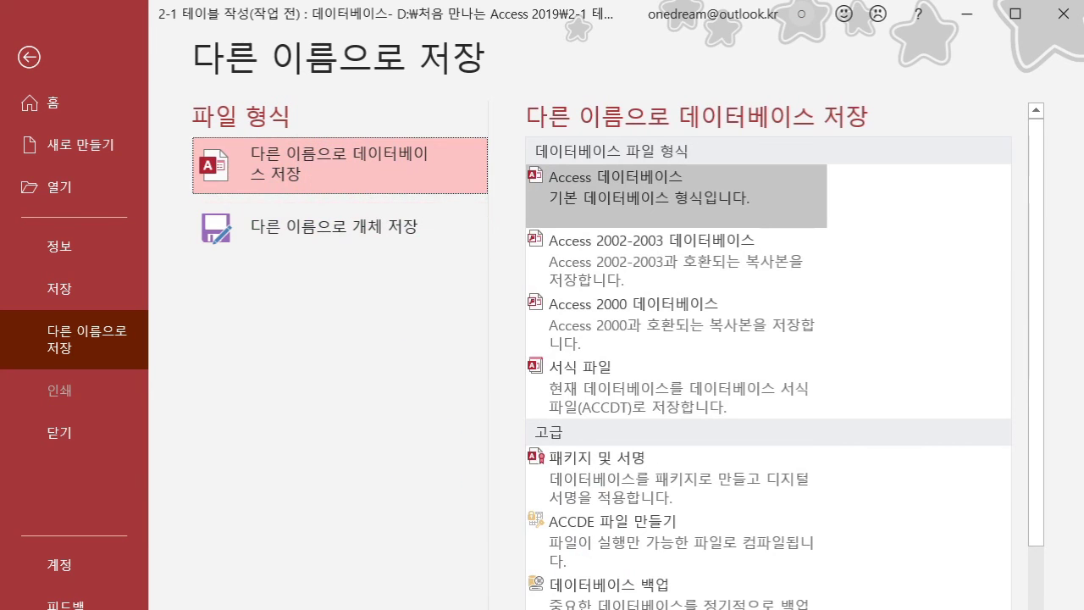
left_click_drag(423, 608, 420, 605)
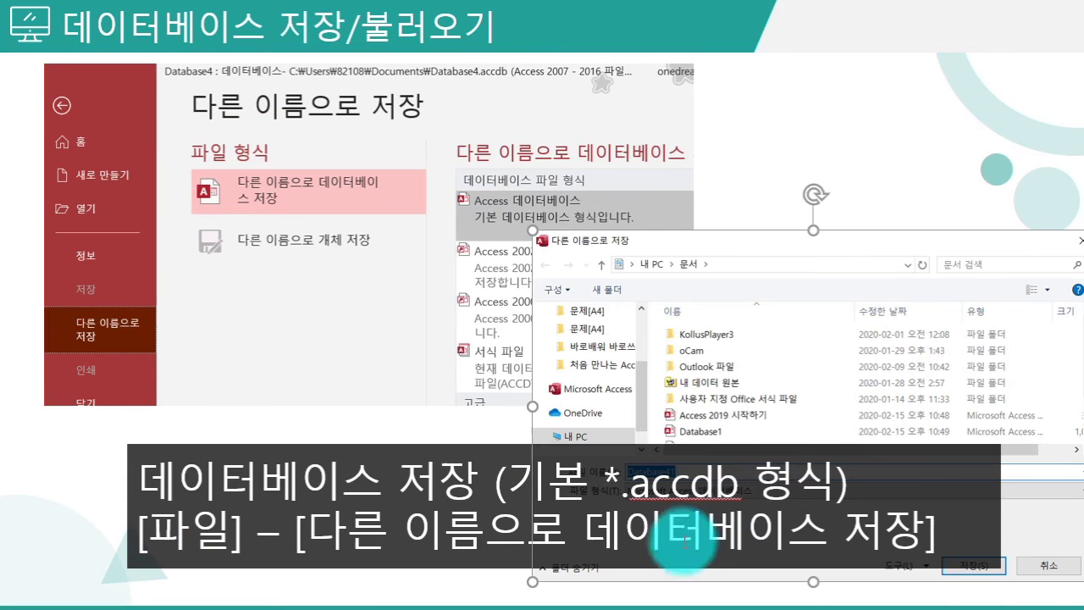
left_click_drag(609, 481, 750, 480)
left_click(739, 489)
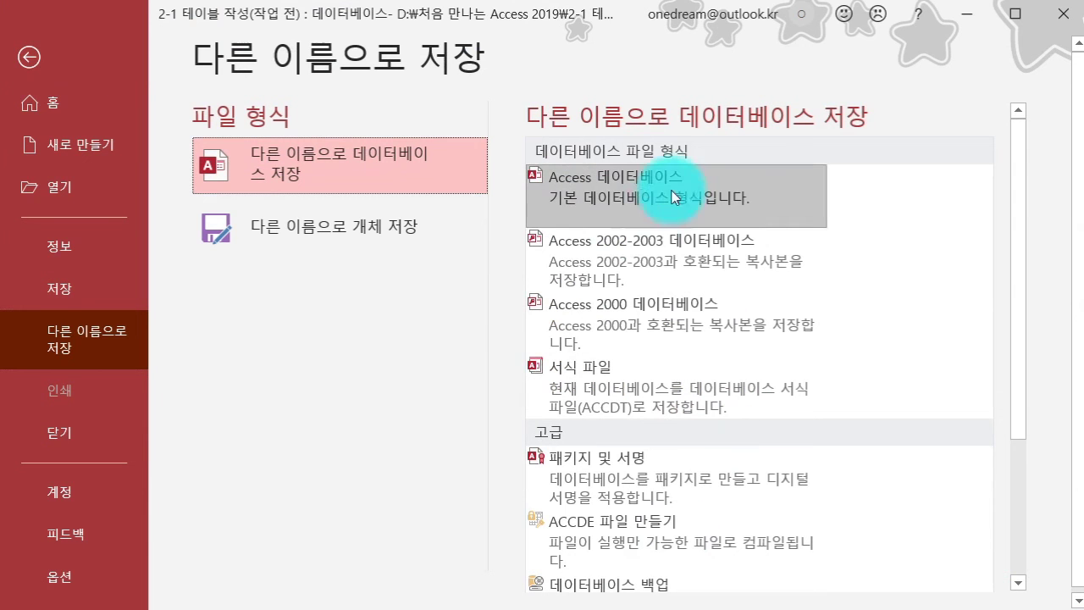
Step: Open the file dialog for saving a copy as an Access database, agreeing to close the open objects, and leave without saving
scroll(634, 364, "down", 5)
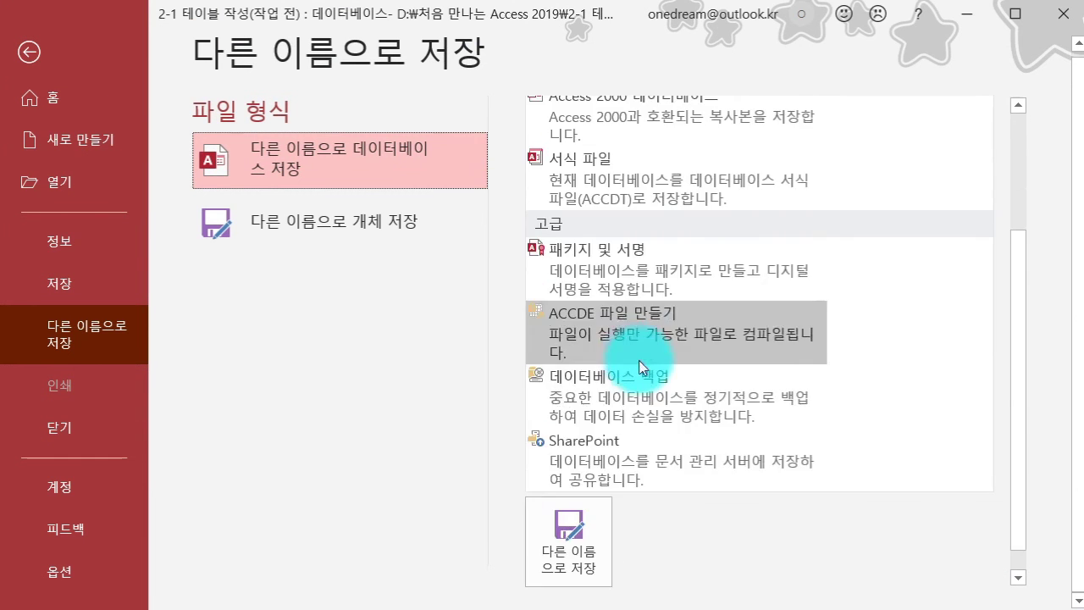
left_click(583, 551)
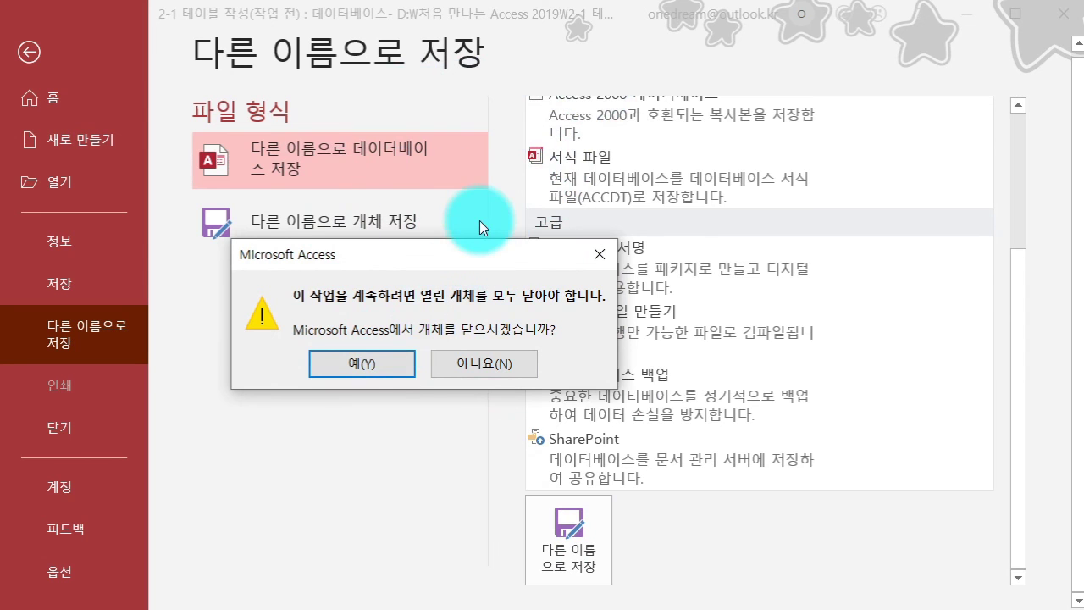
left_click(359, 357)
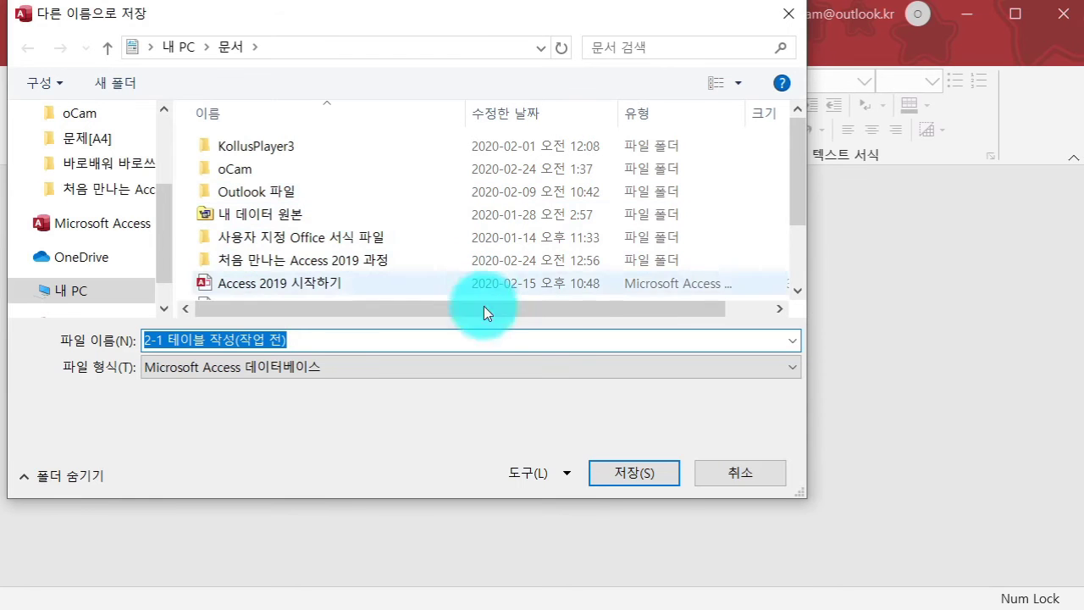
left_click(777, 464)
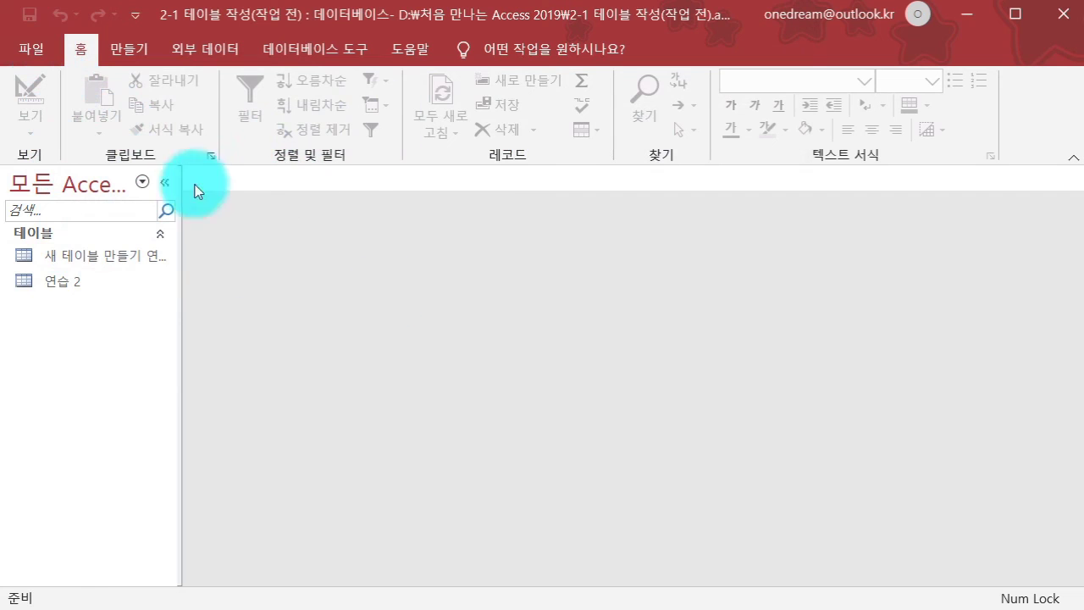
Step: Open the 새 테이블 만들기 연습 table in Datasheet View
double_click(89, 255)
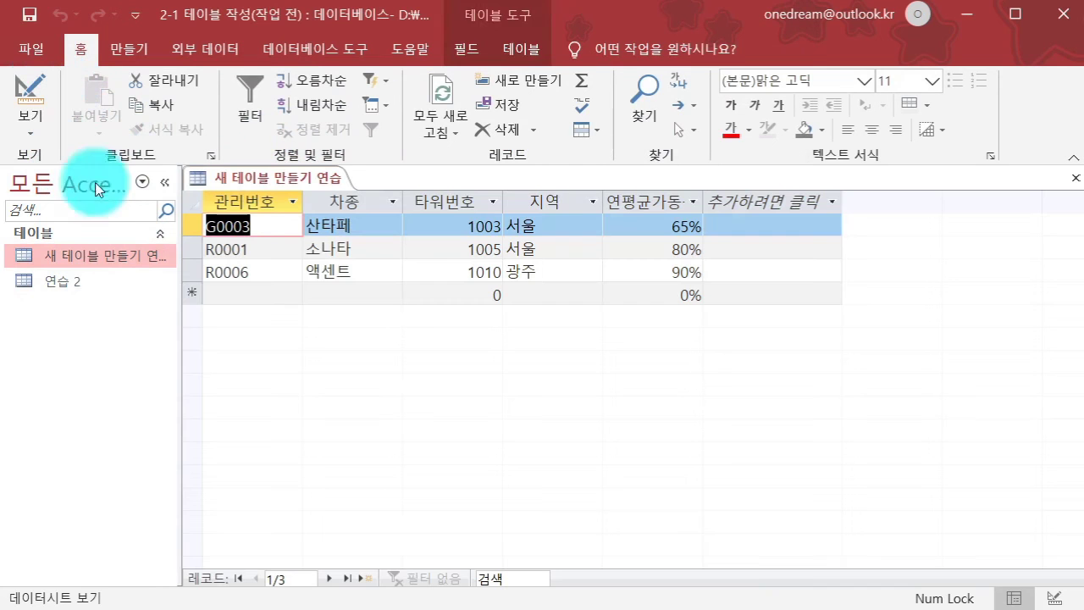
Step: Check the general Access options and close them without making changes
left_click(42, 51)
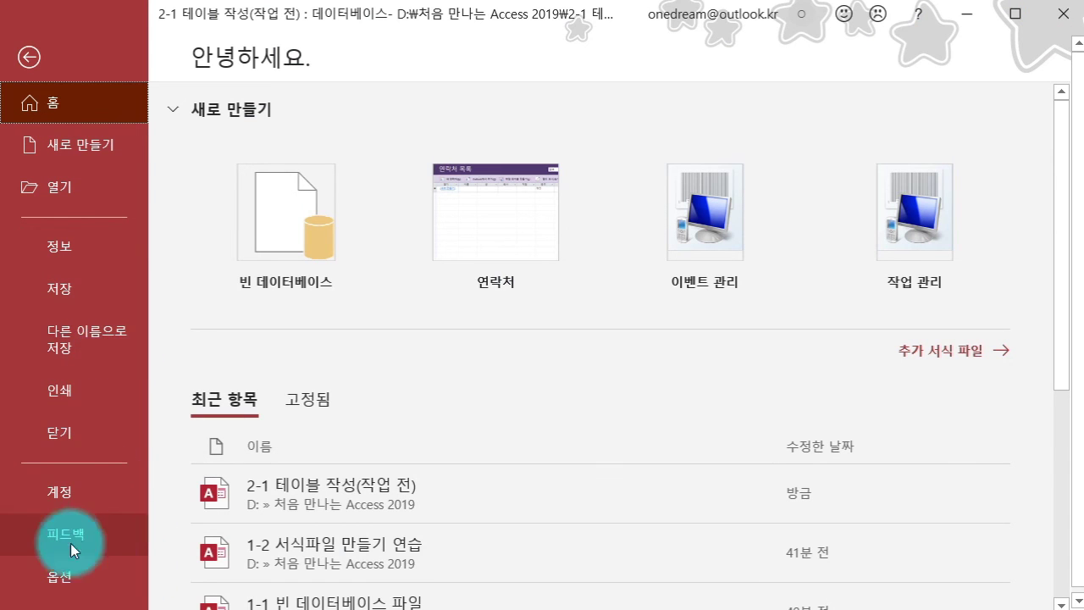
left_click(80, 575)
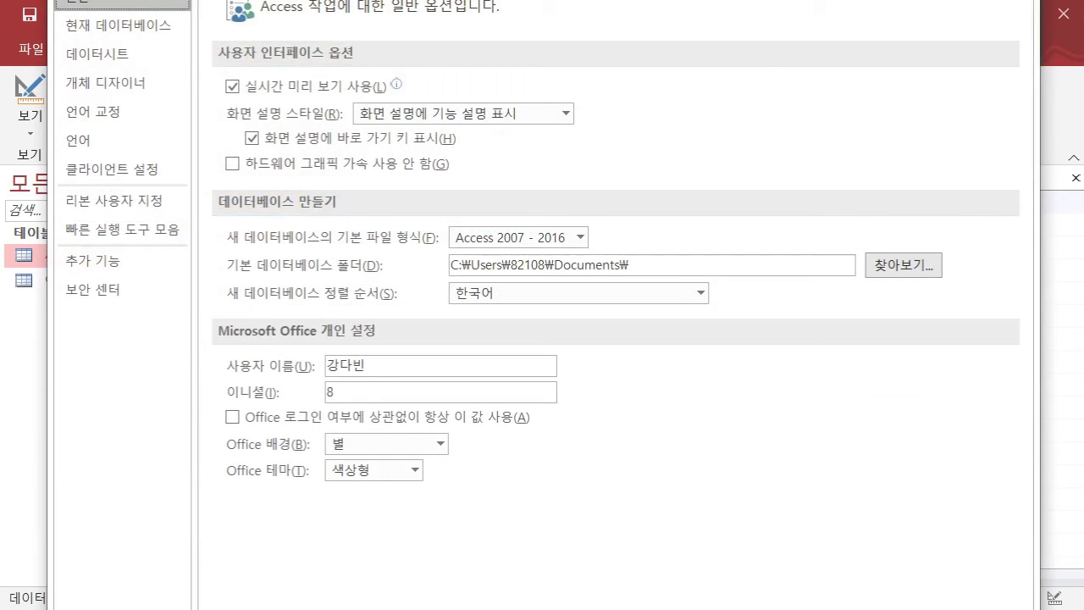
key("Escape")
Step: Review the Save As database formats, including Access 2002-2003, the template file and the advanced types
left_click(45, 52)
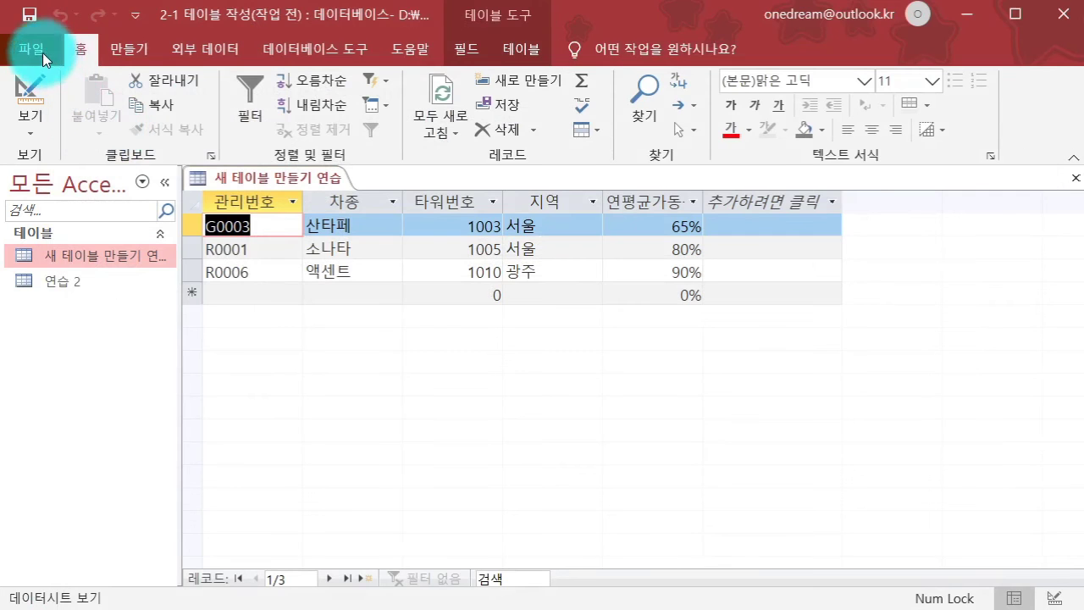
left_click(76, 337)
left_click(667, 281)
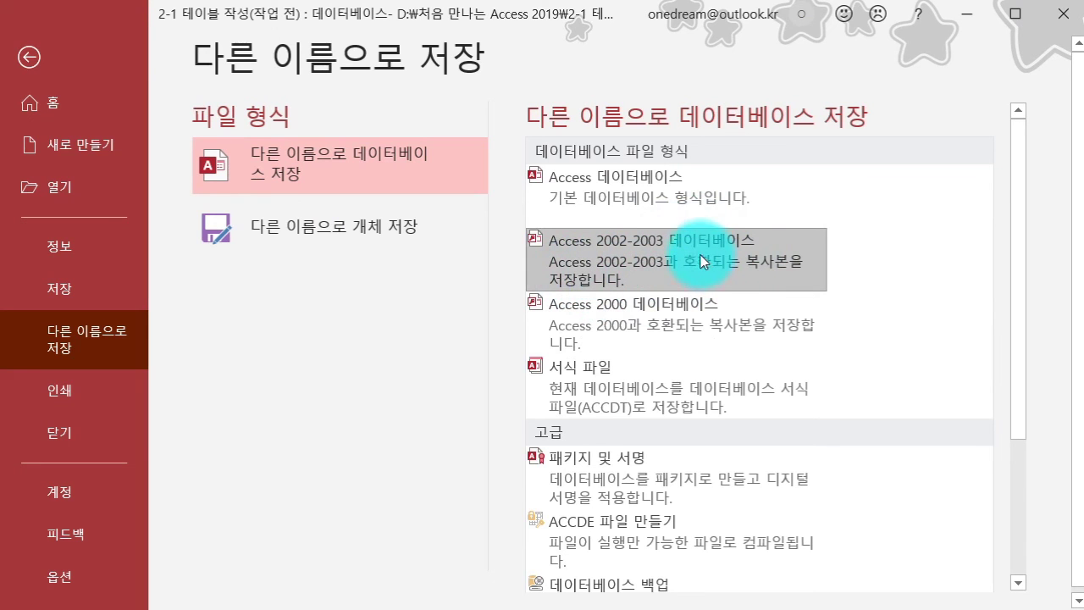
left_click(688, 372)
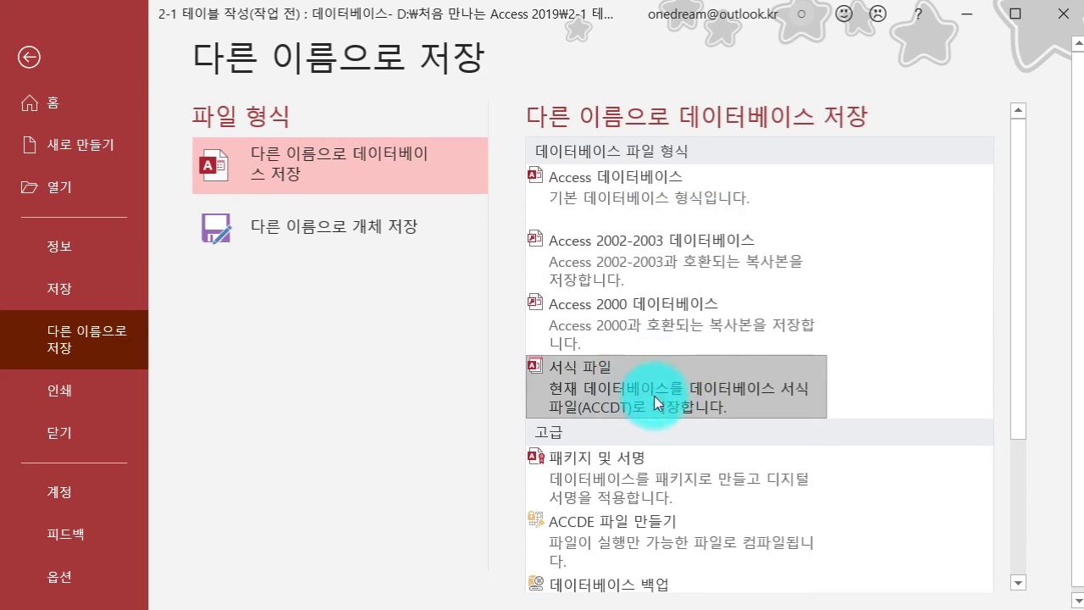
scroll(639, 415, "down", 3)
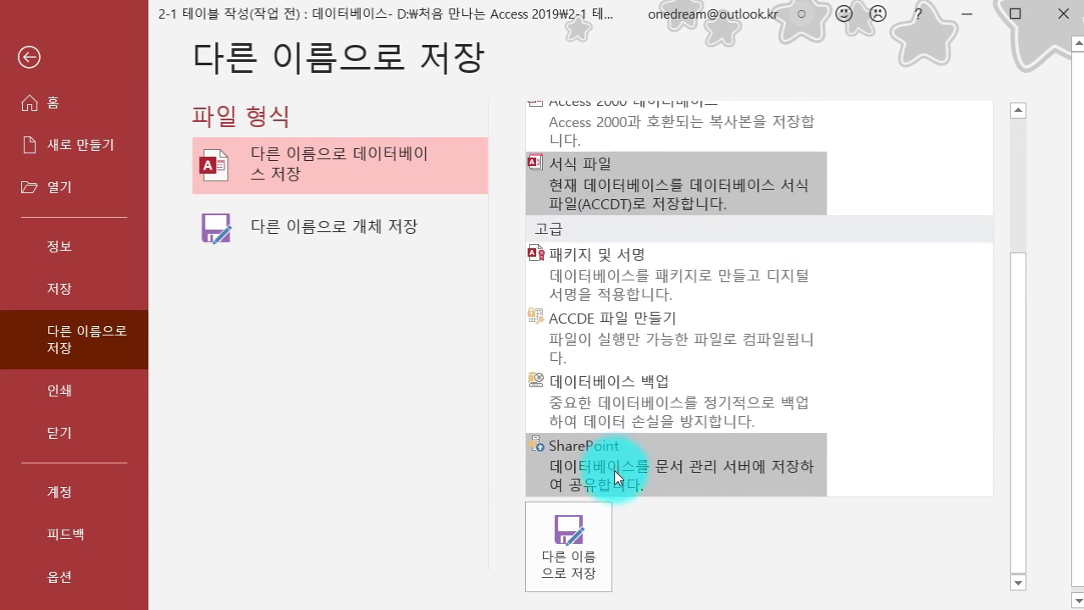
Step: Save the open table as a new table object named 새 테이블 만들기 연습의 사본
left_click(356, 233)
left_click(609, 447)
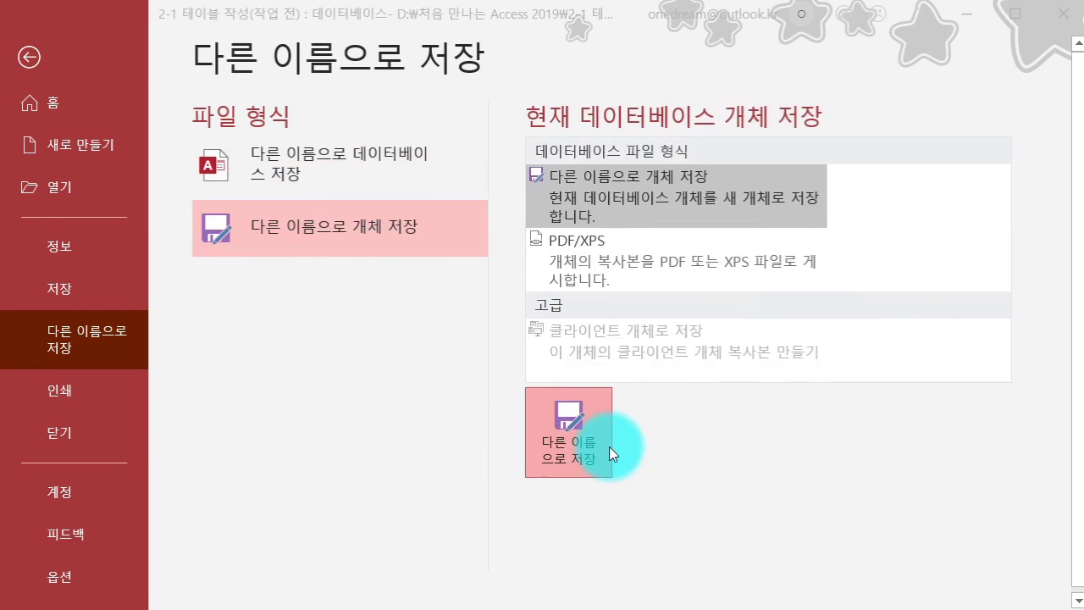
left_click(483, 260)
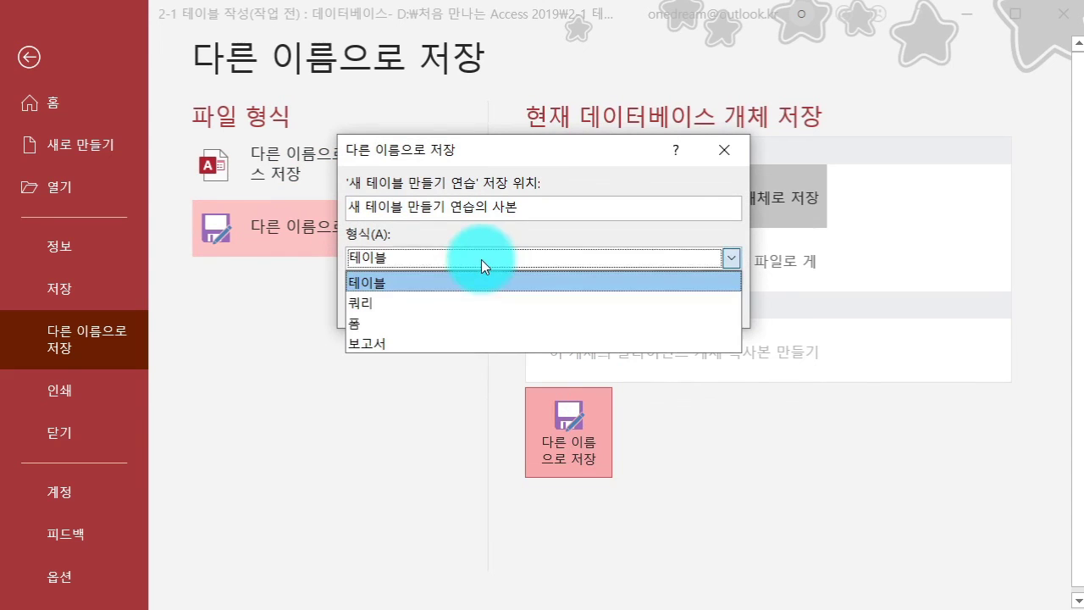
left_click(429, 282)
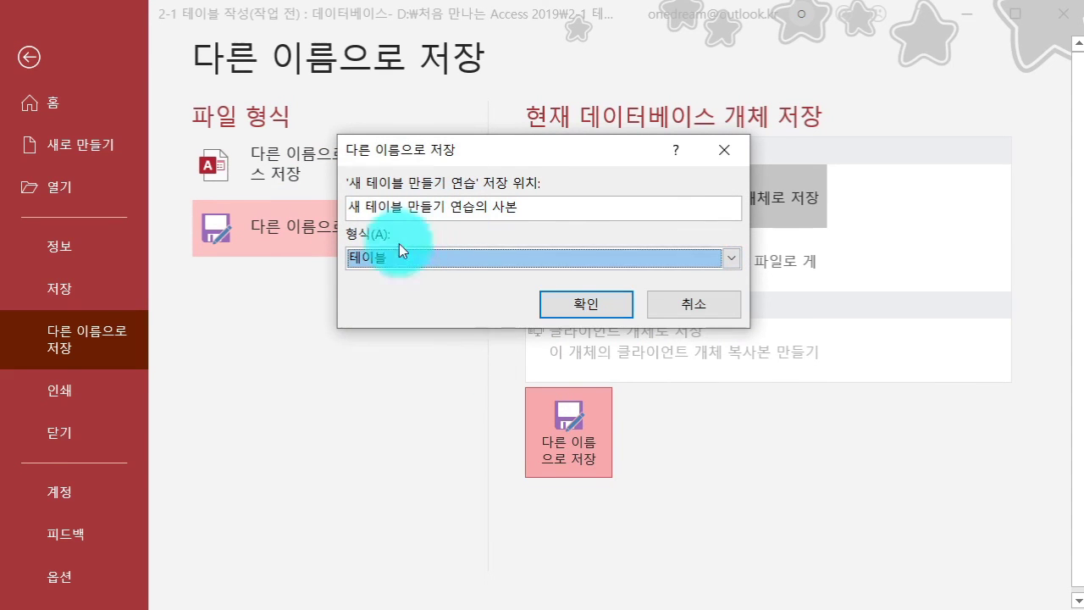
left_click(477, 264)
left_click(473, 265)
left_click(561, 301)
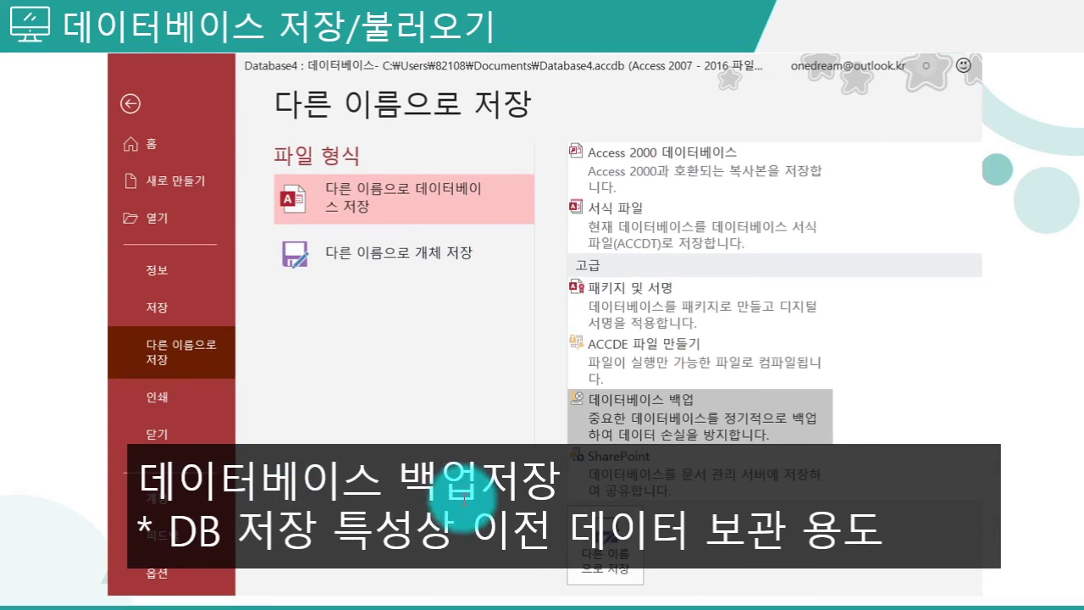
left_click_drag(399, 480, 552, 497)
left_click(554, 496)
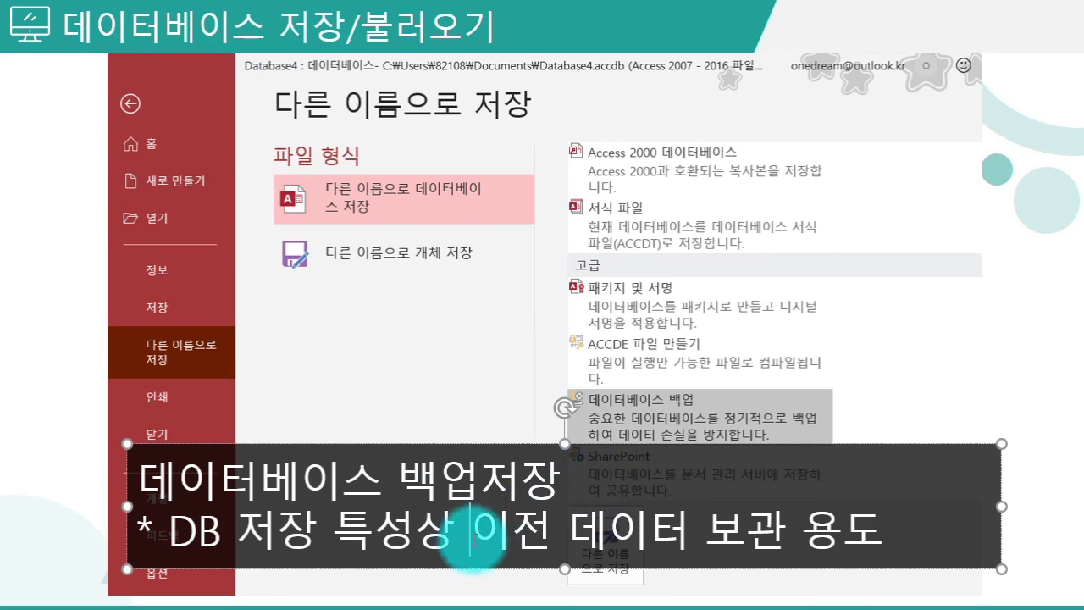
left_click_drag(469, 532, 690, 539)
left_click(706, 546)
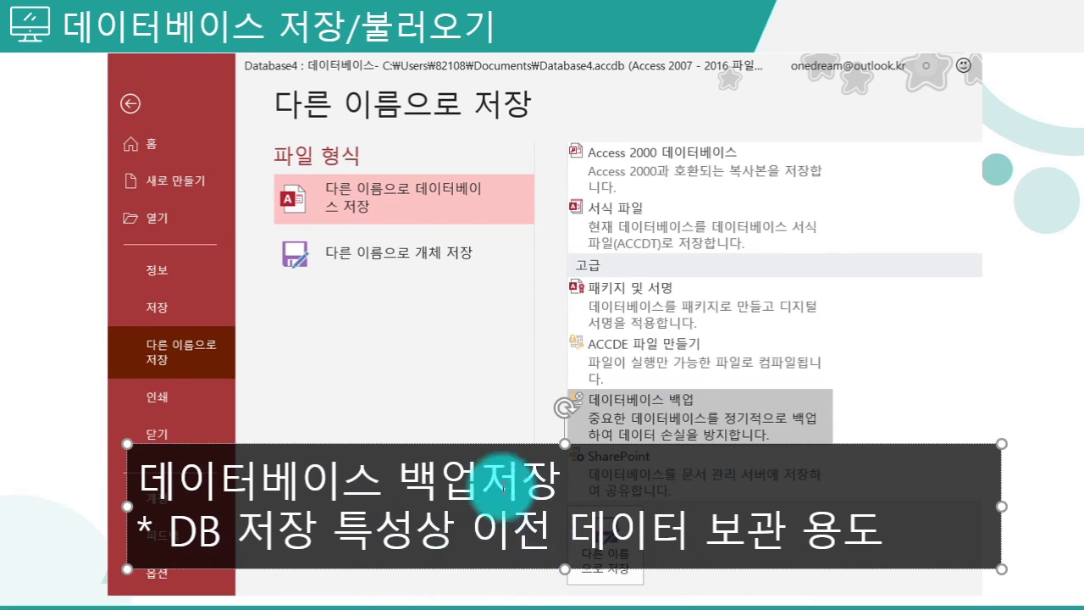
left_click_drag(397, 478, 559, 489)
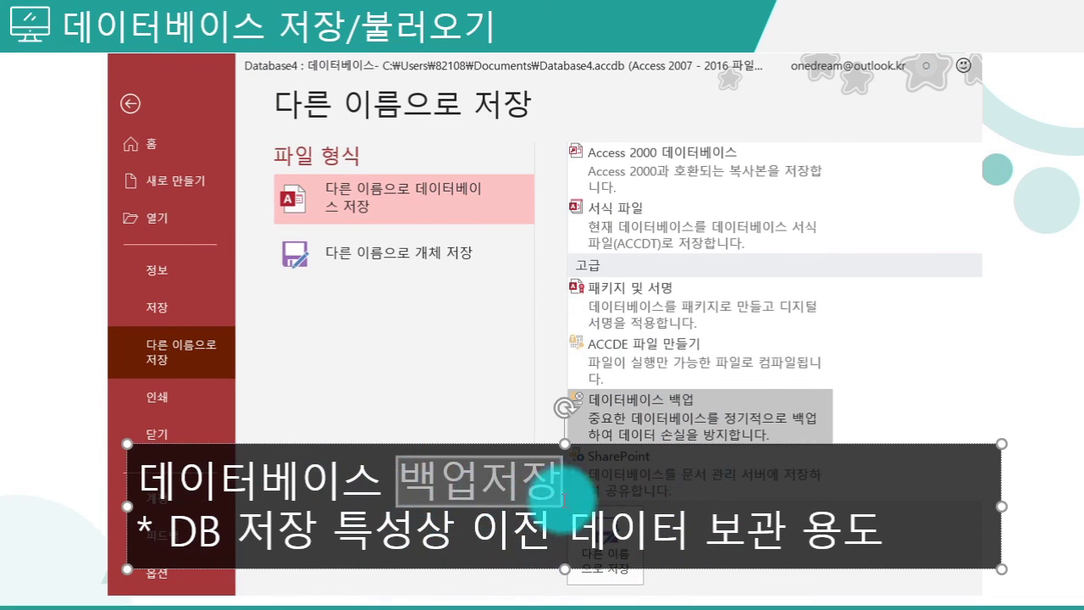
left_click(560, 484)
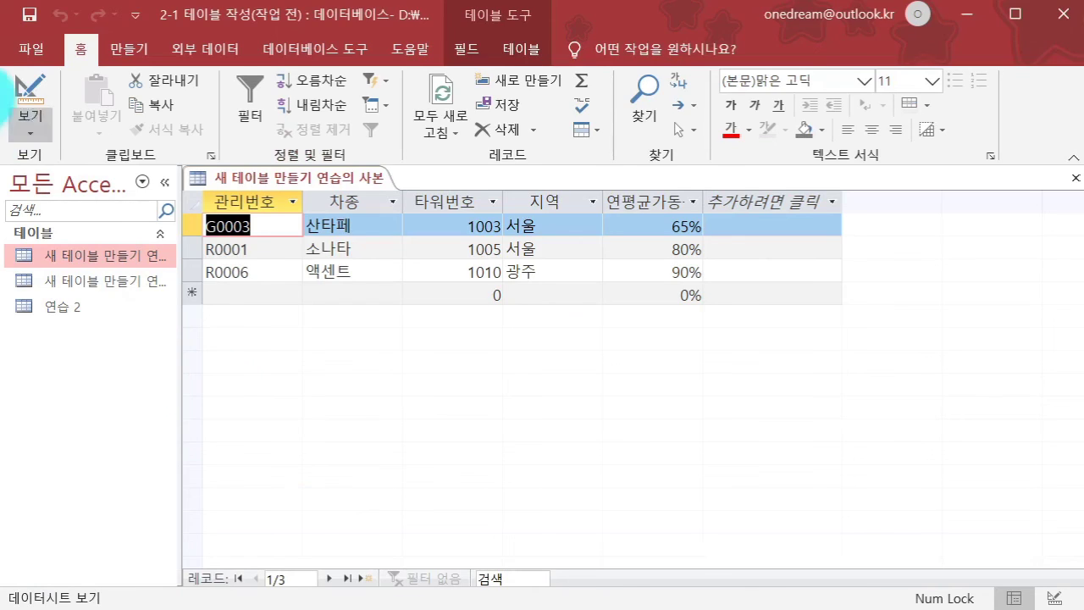
Step: Choose 데이터베이스 백업 as the save type, check the backup file dialog, and leave without saving
left_click(29, 46)
left_click(69, 346)
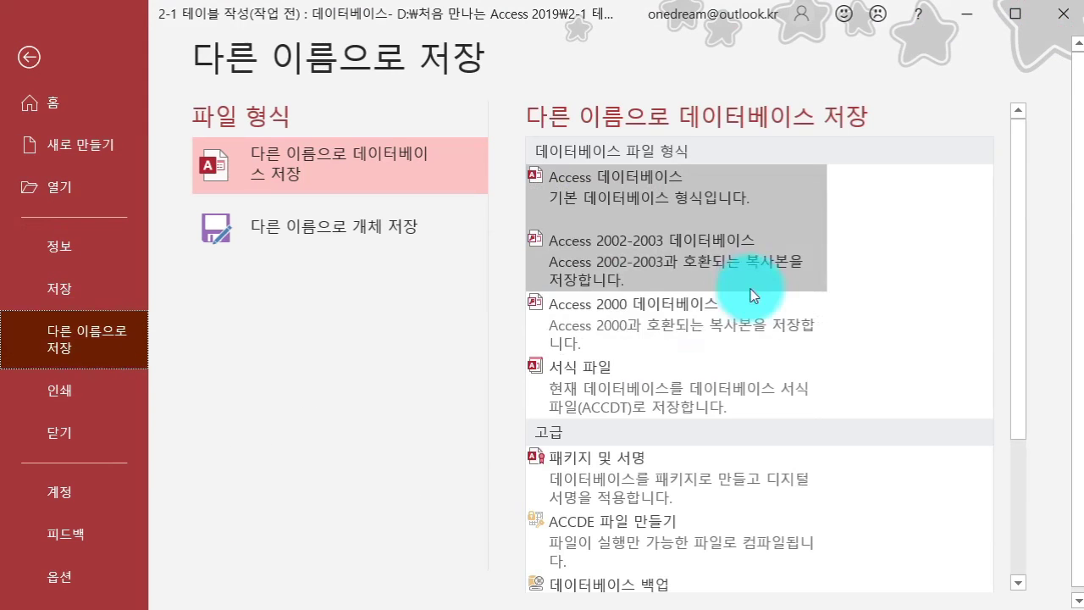
scroll(694, 416, "down", 2)
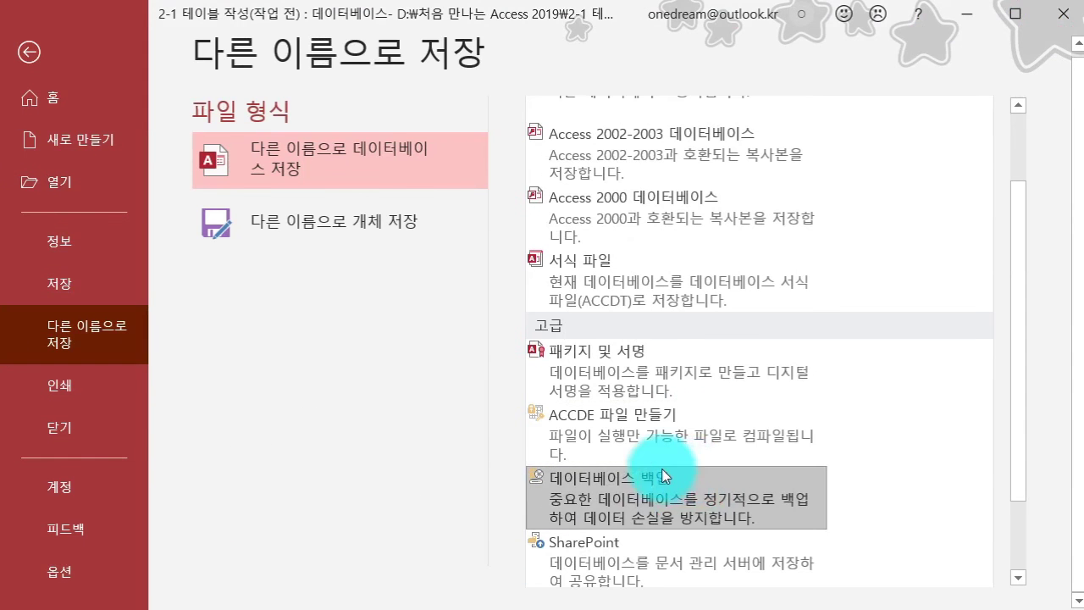
left_click(686, 515)
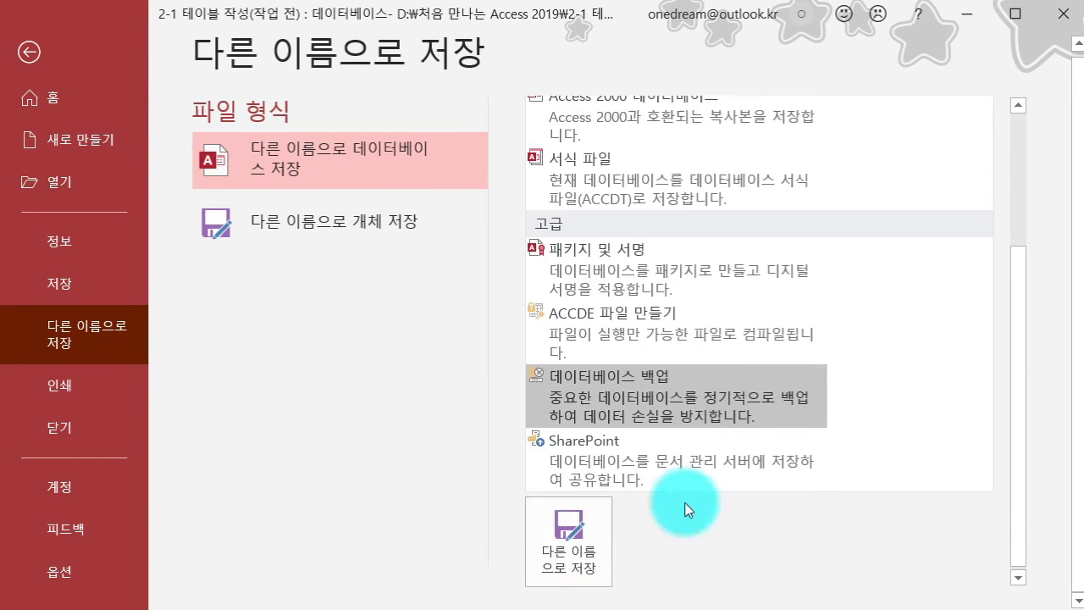
left_click(569, 532)
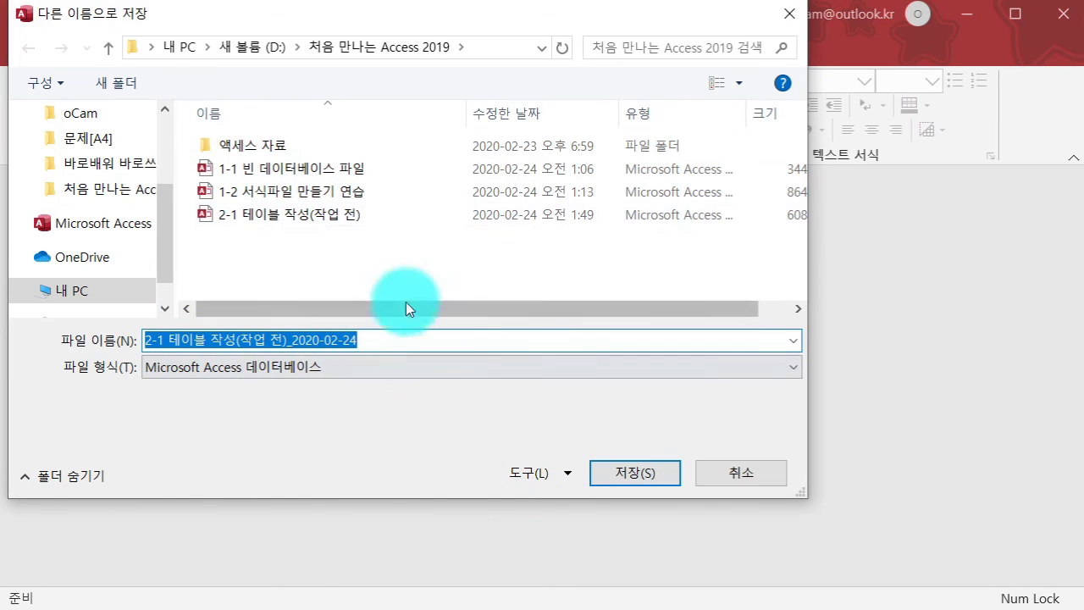
left_click(767, 475)
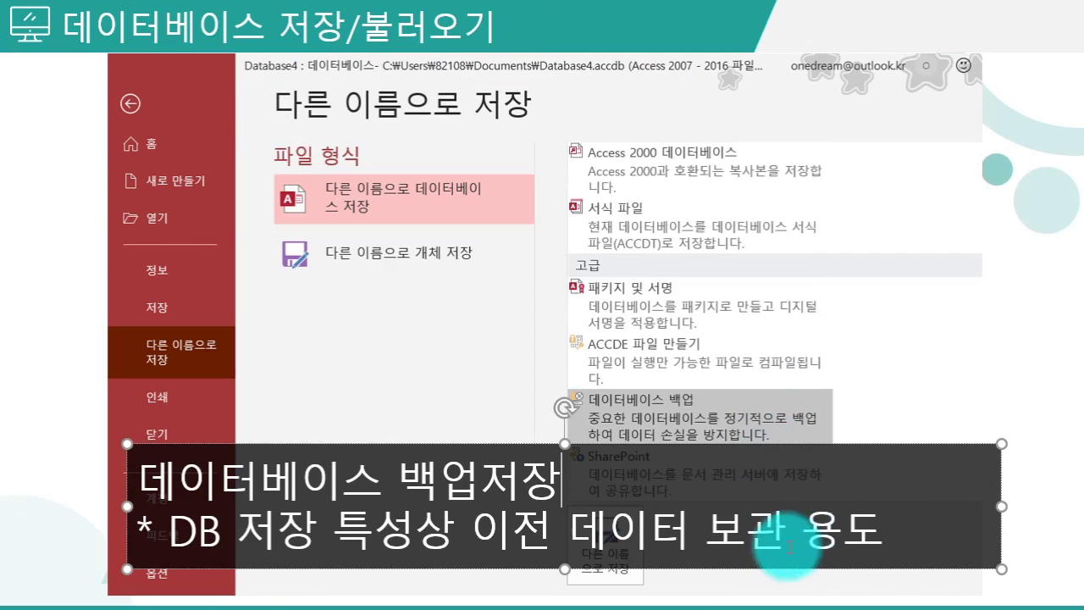
left_click(1039, 466)
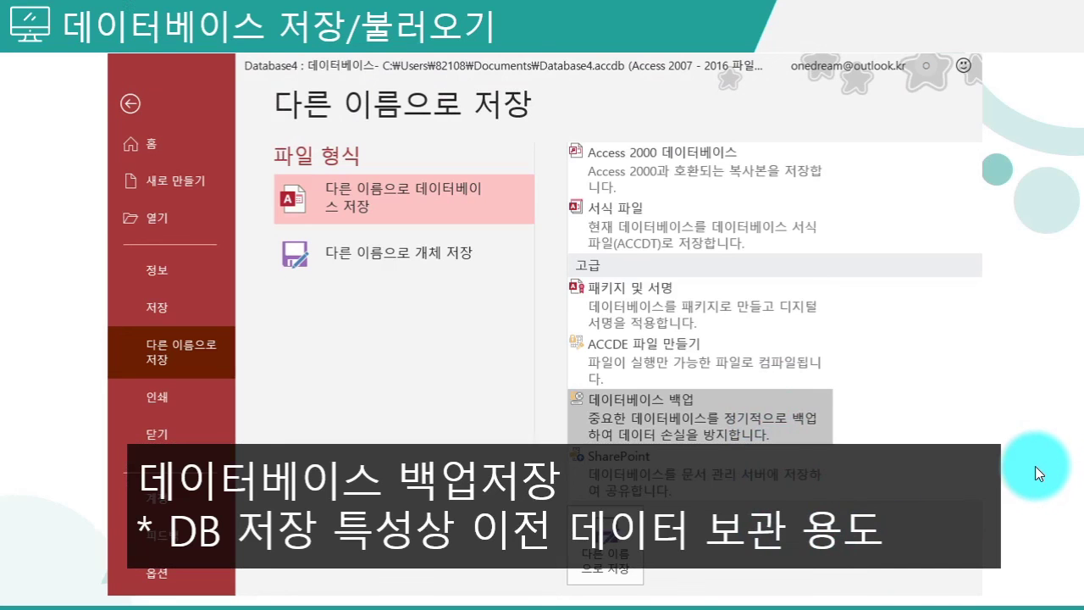
key("Page_Down")
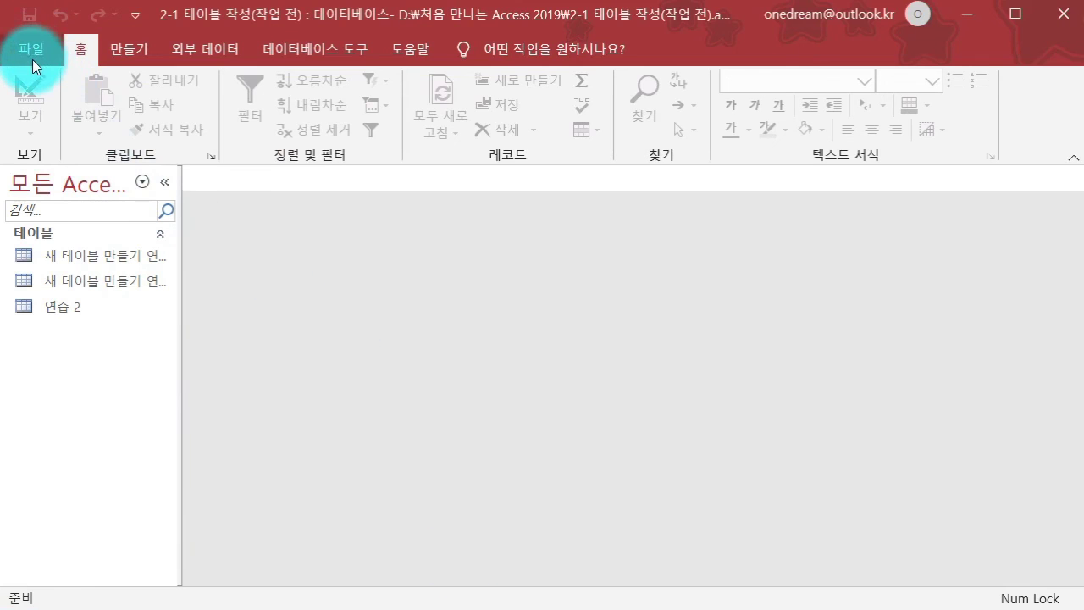
Step: Browse the recently used databases and pin 2-1 테이블 작성(작업 전) to the list
left_click(36, 48)
left_click(73, 182)
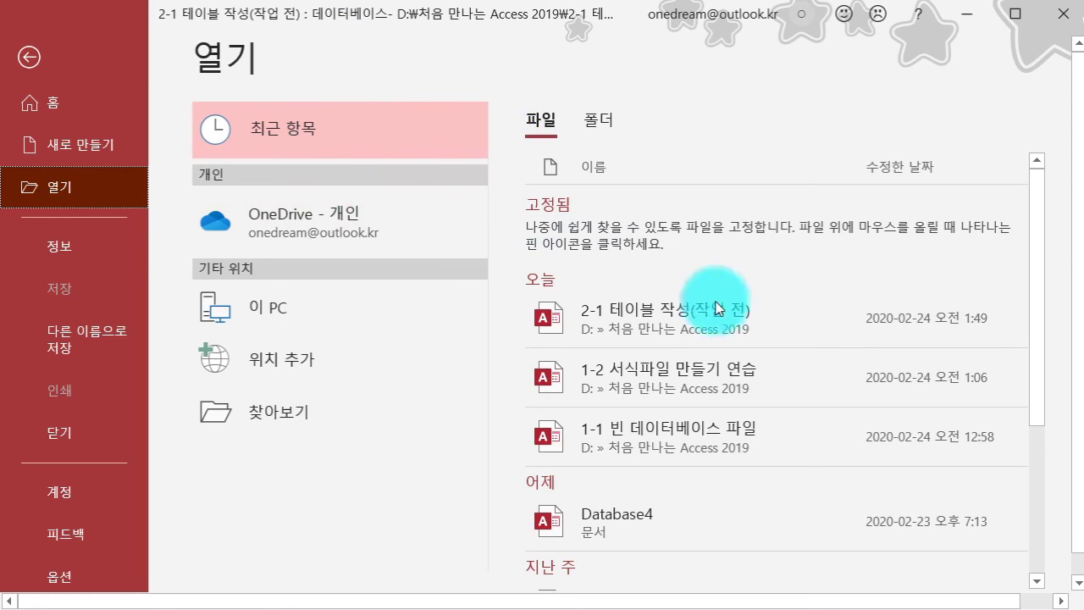
mouse_move(1032, 237)
left_mouse_down()
mouse_move(1041, 350)
mouse_move(1050, 233)
left_mouse_up()
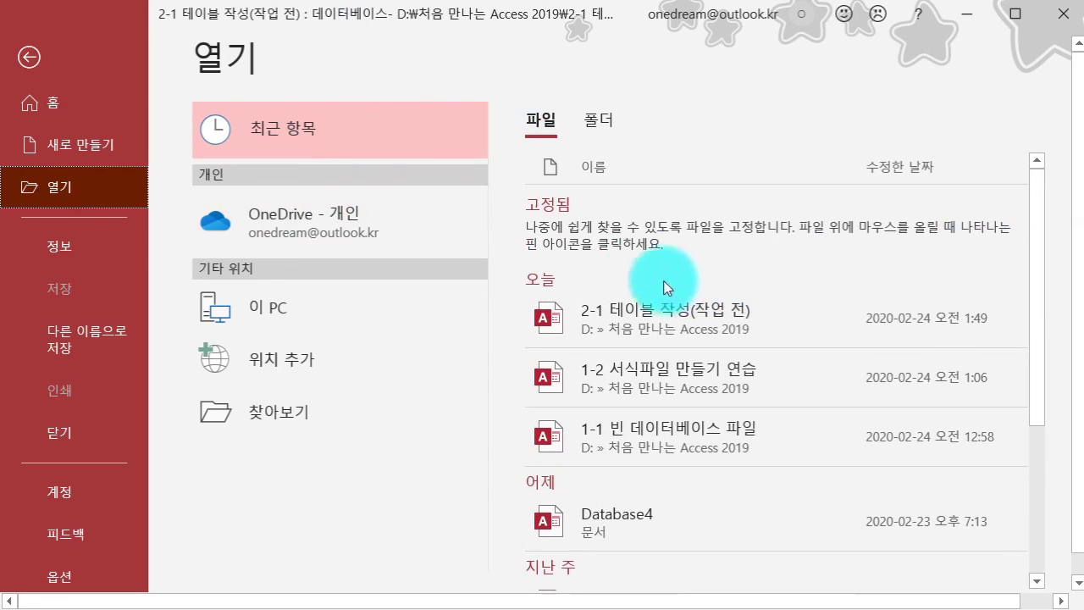
scroll(576, 288, "down", 1)
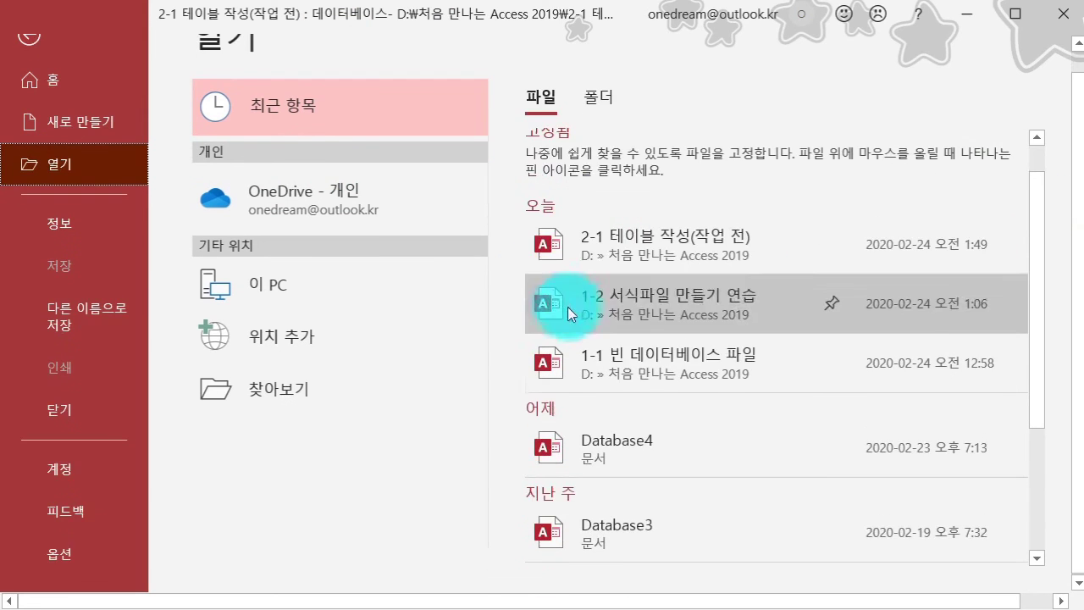
scroll(550, 441, "up", 1)
scroll(843, 331, "down", 3)
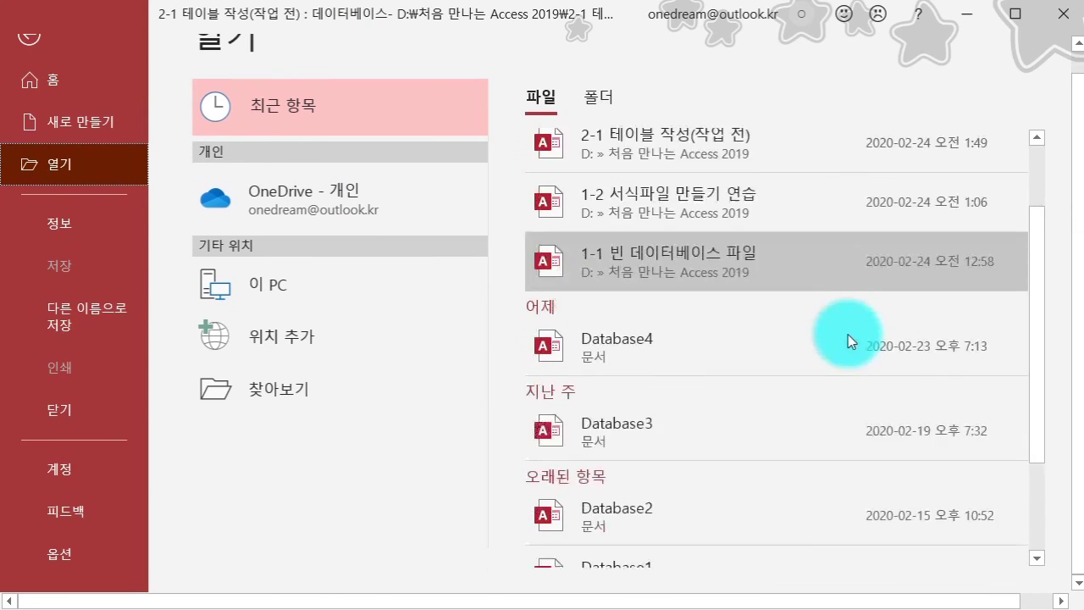
scroll(860, 385, "up", 3)
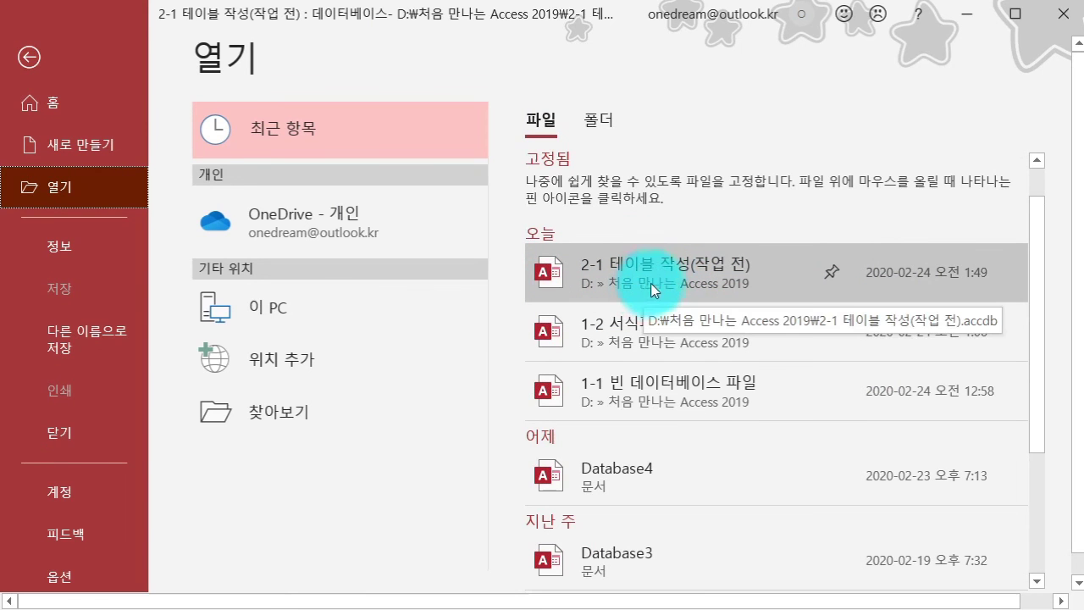
left_click(837, 277)
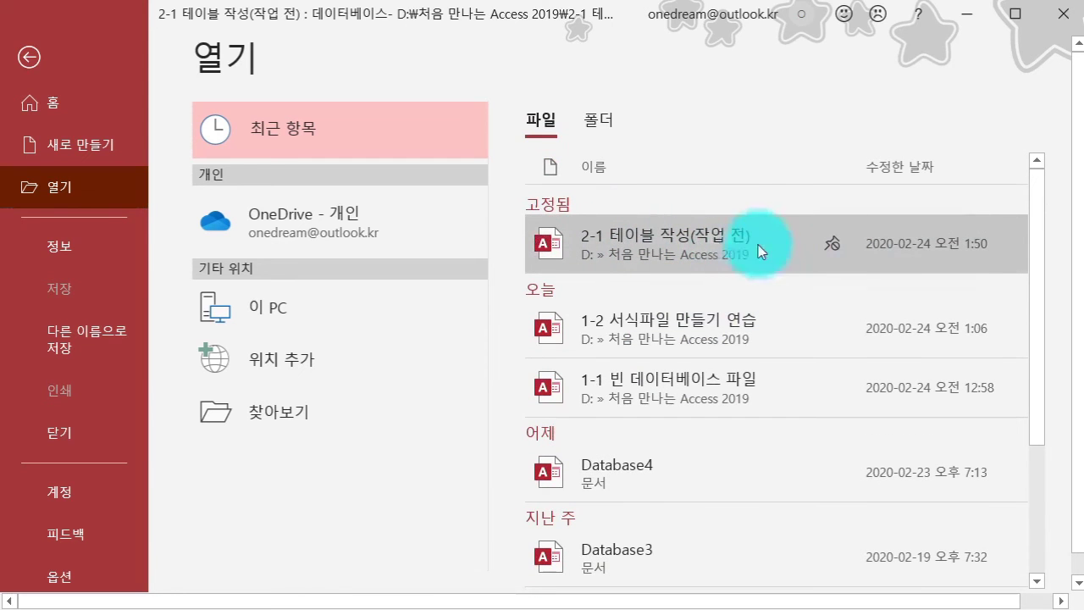
Step: Look through the recent databases down to the older files
scroll(625, 338, "down", 4)
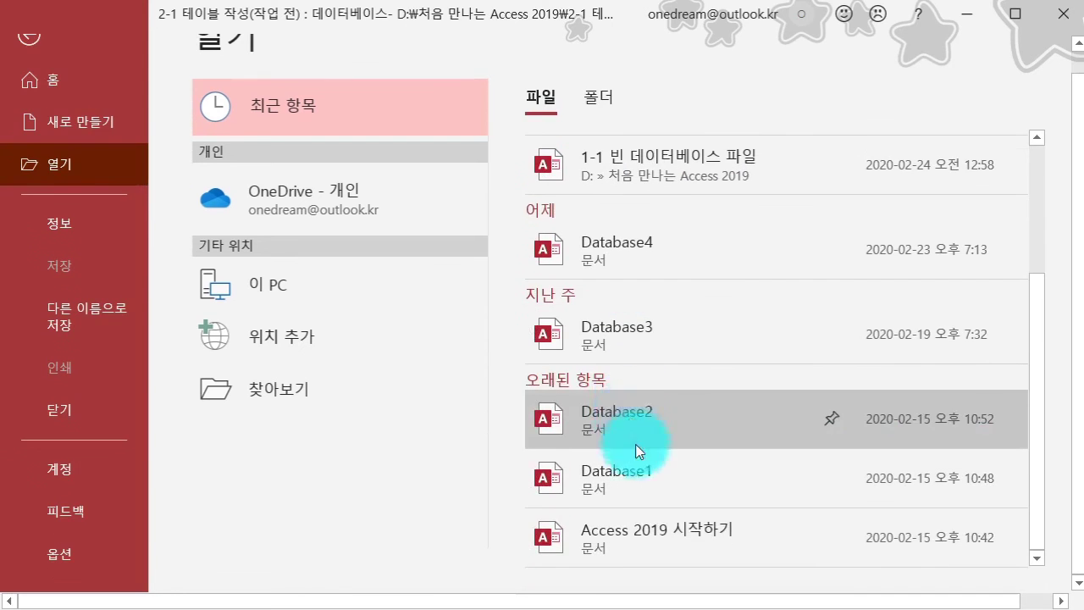
scroll(683, 449, "up", 4)
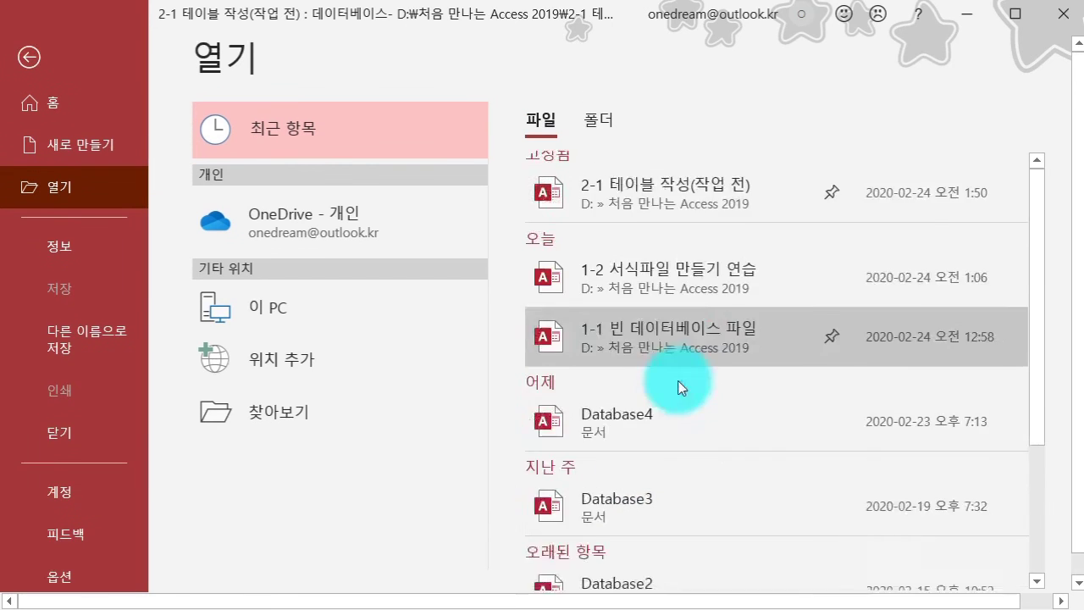
scroll(688, 440, "down", 4)
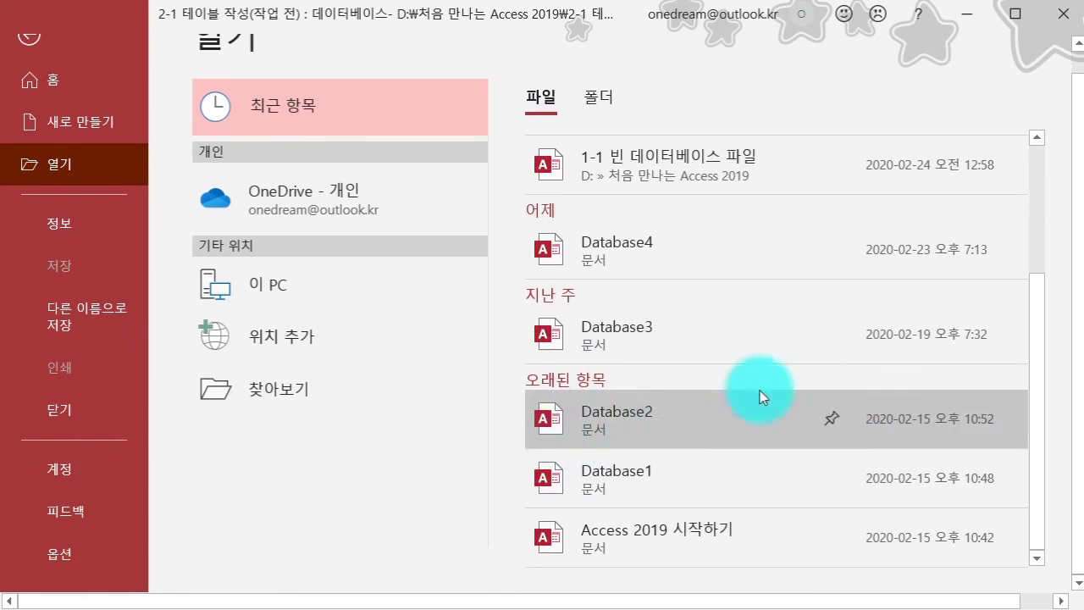
Step: Unpin 2-1 테이블 작성(작업 전) from the recently used databases
scroll(719, 387, "up", 5)
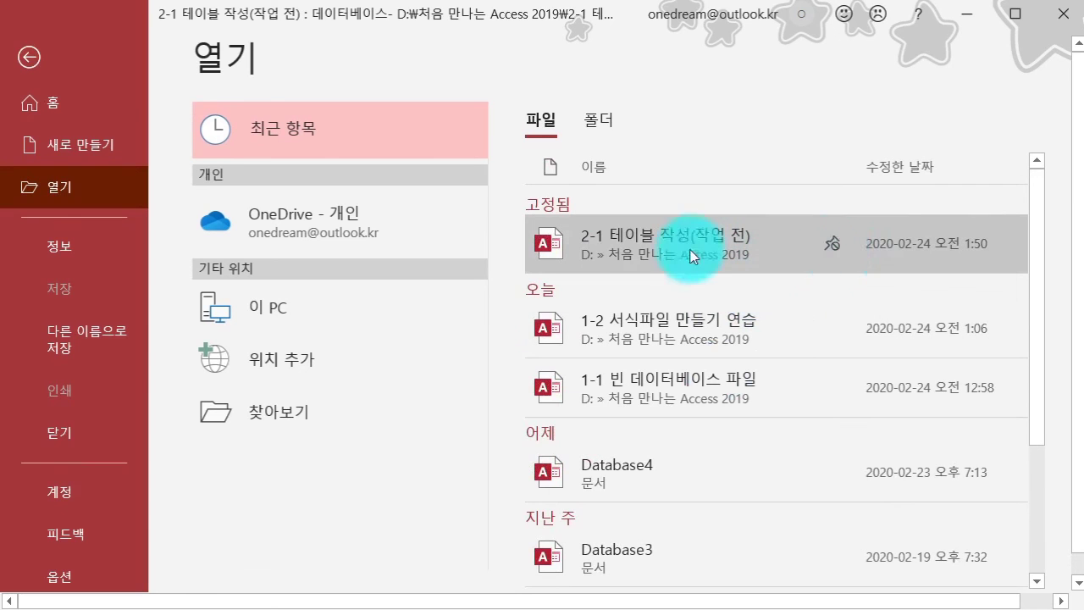
left_click(827, 245)
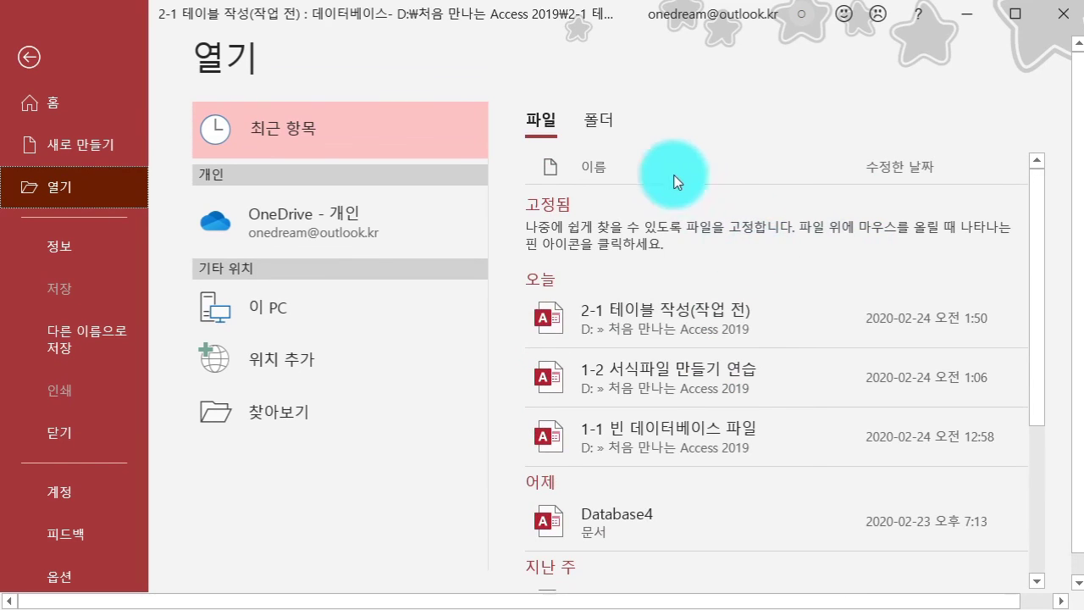
Step: View the recently used folders and the files stored in the personal OneDrive
left_click(606, 125)
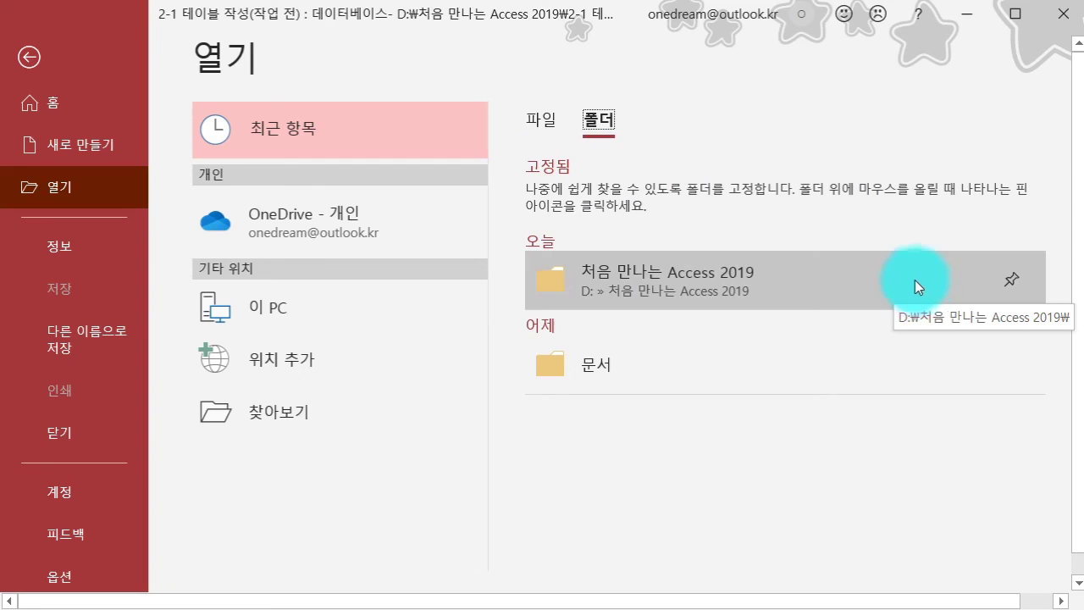
left_click(446, 219)
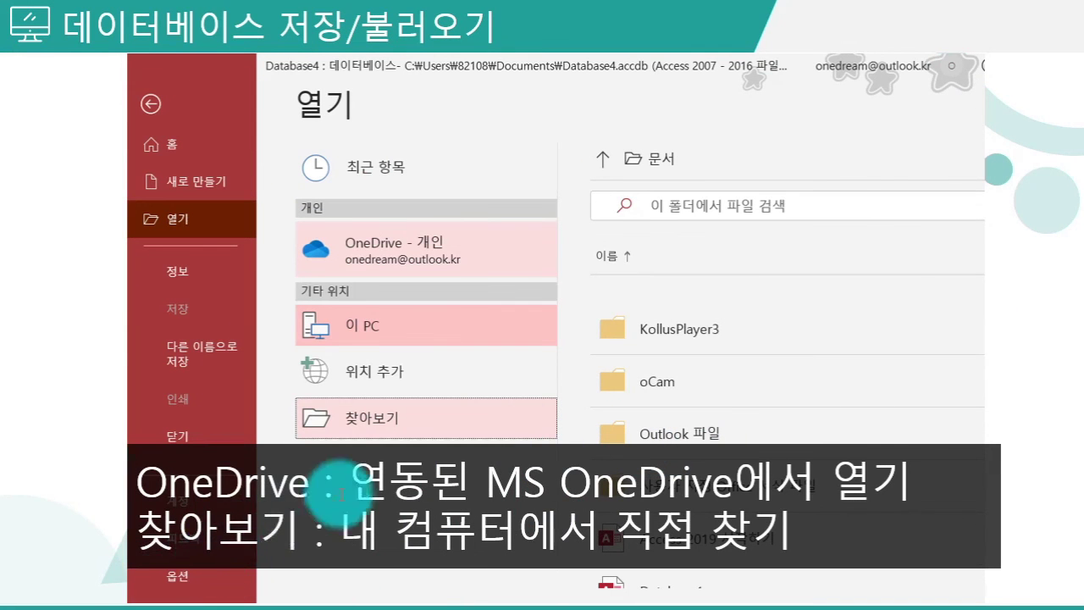
left_click_drag(339, 532, 788, 534)
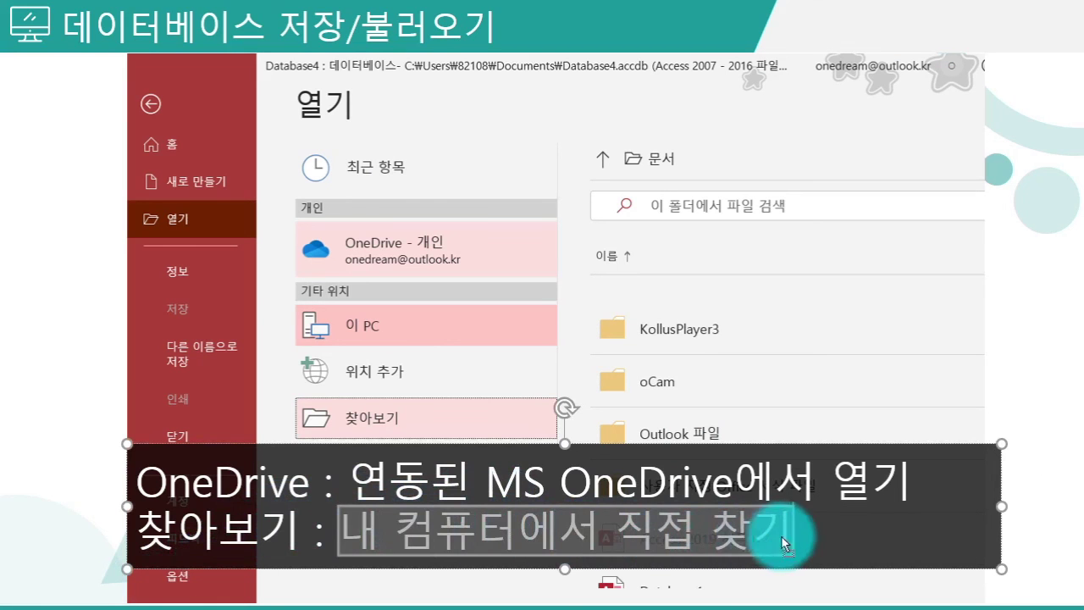
left_click(789, 533)
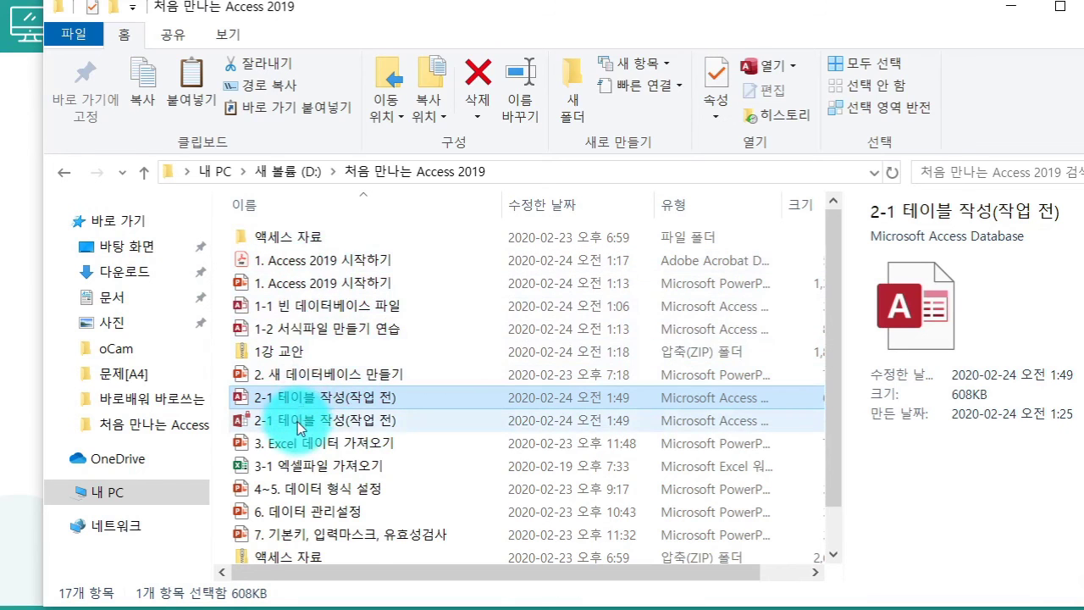
scroll(271, 423, "down", 1)
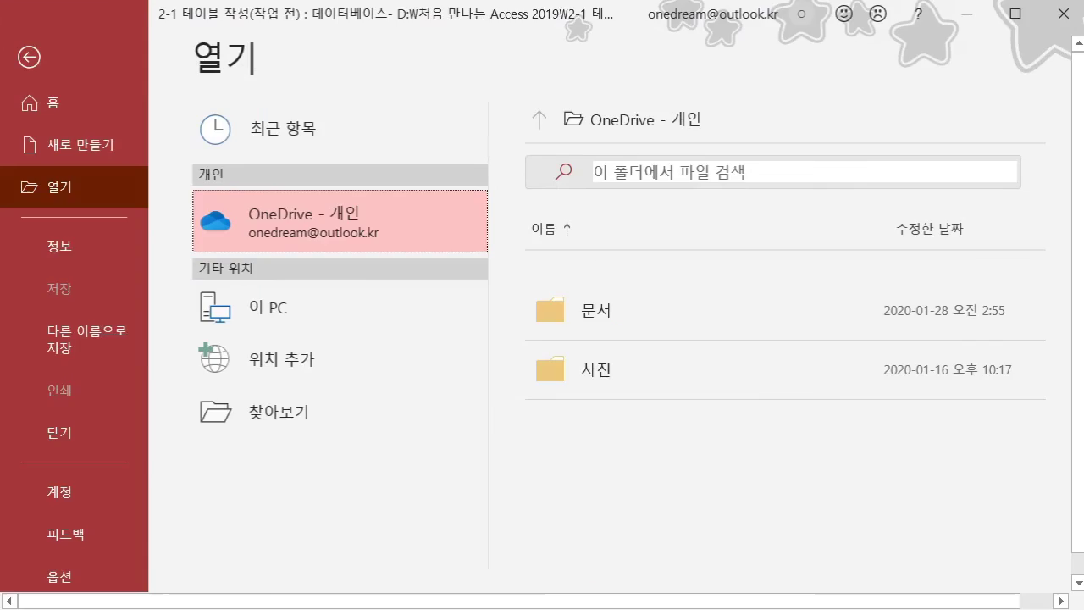
Step: Browse the computer for Access databases in the file-opening dialog, and leave it without opening a file
left_click(354, 417)
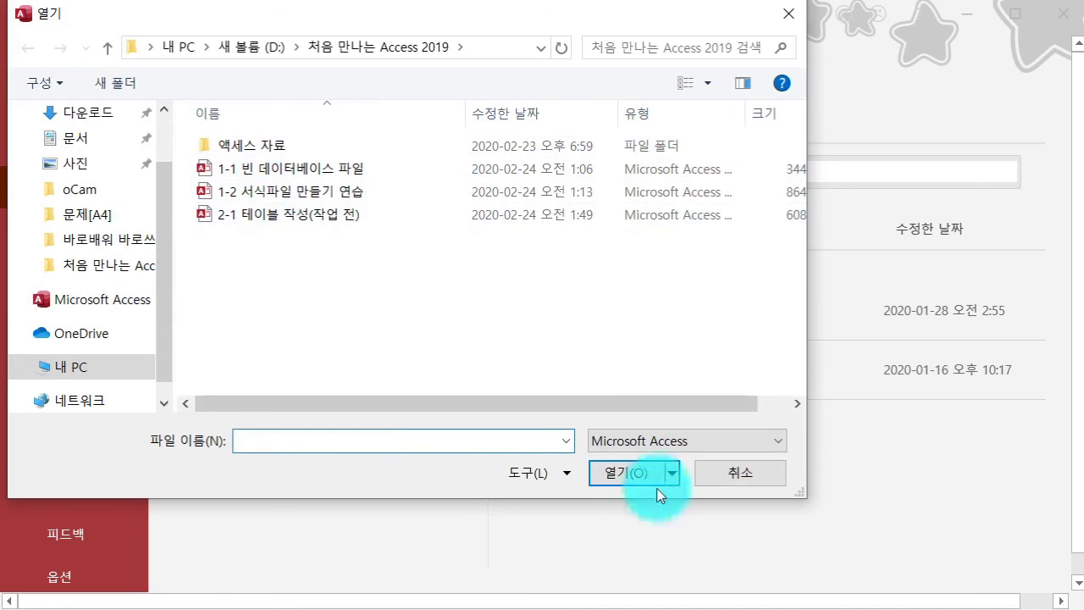
left_click(739, 474)
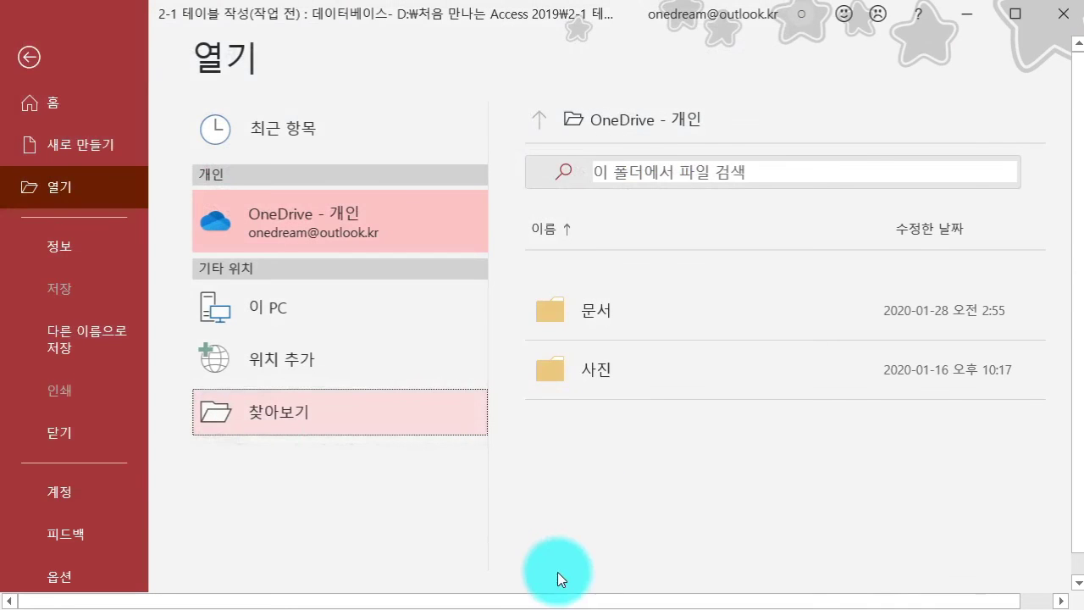